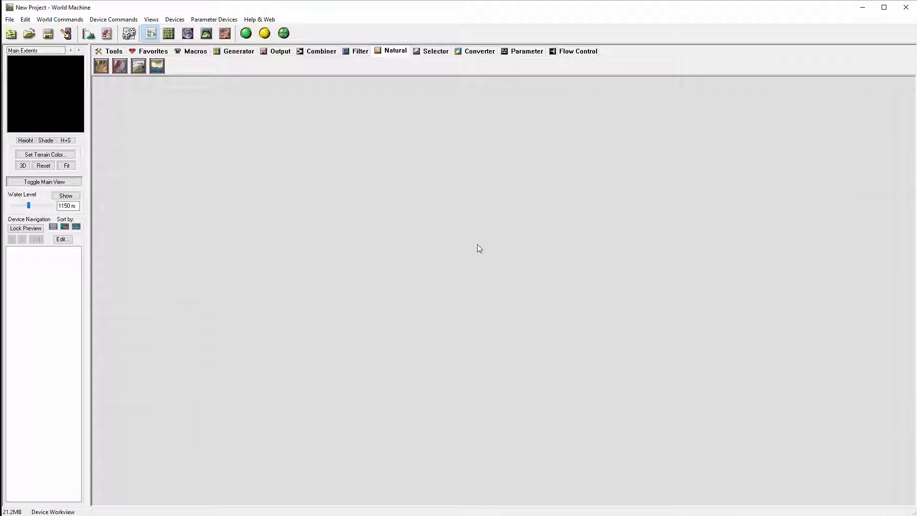
Add an Advanced Perlin generator to the empty device network
click(239, 52)
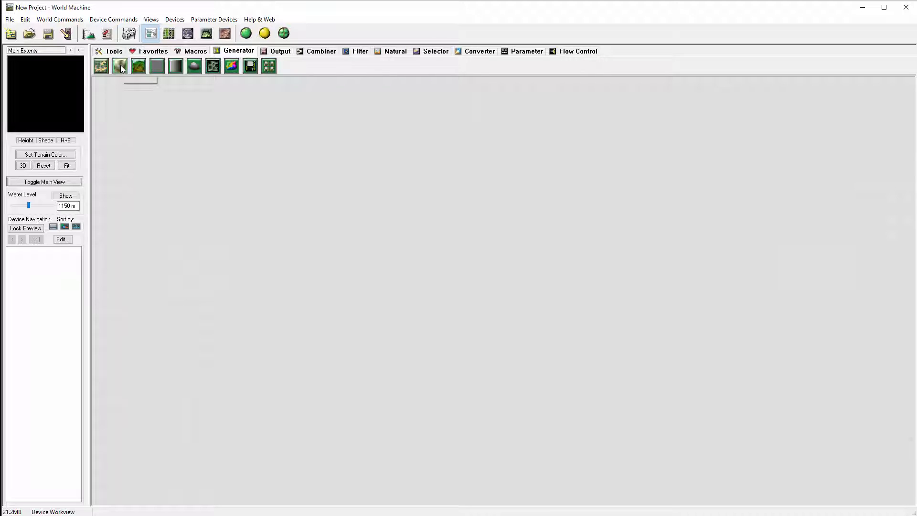
click(139, 67)
click(361, 222)
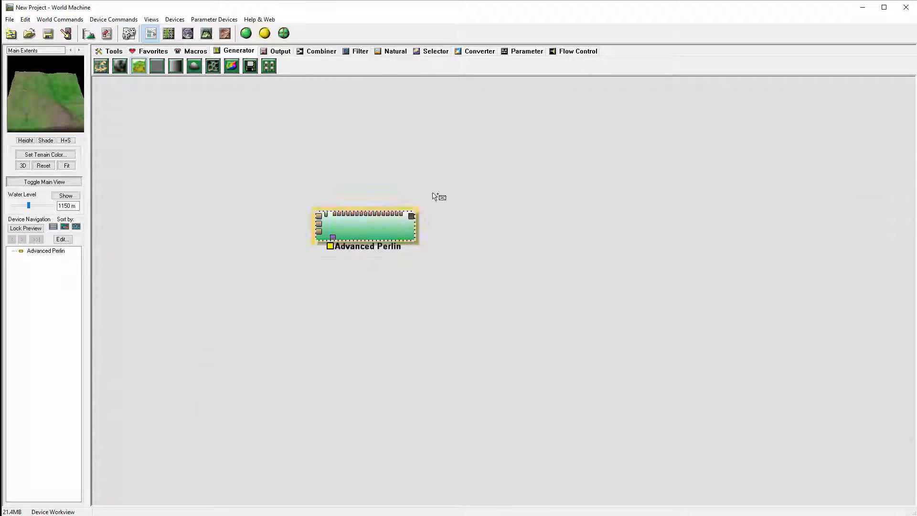
click(363, 237)
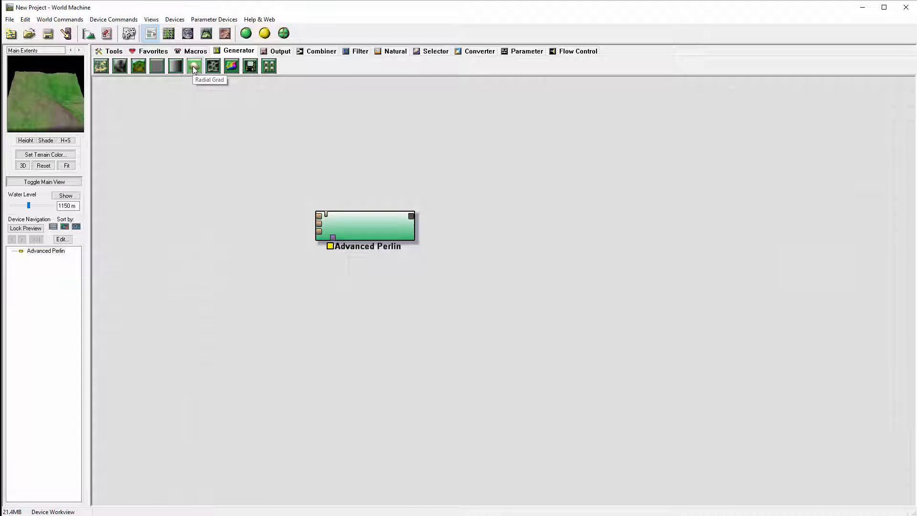
Examine the Advanced Perlin terrain and its main render extents in the Layout View, then return to the device network
click(169, 33)
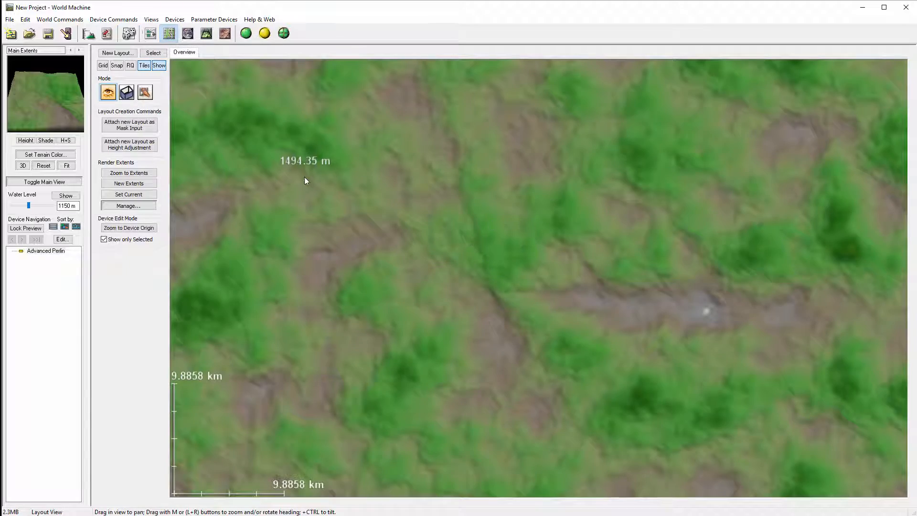
scroll(305, 184, down, 3)
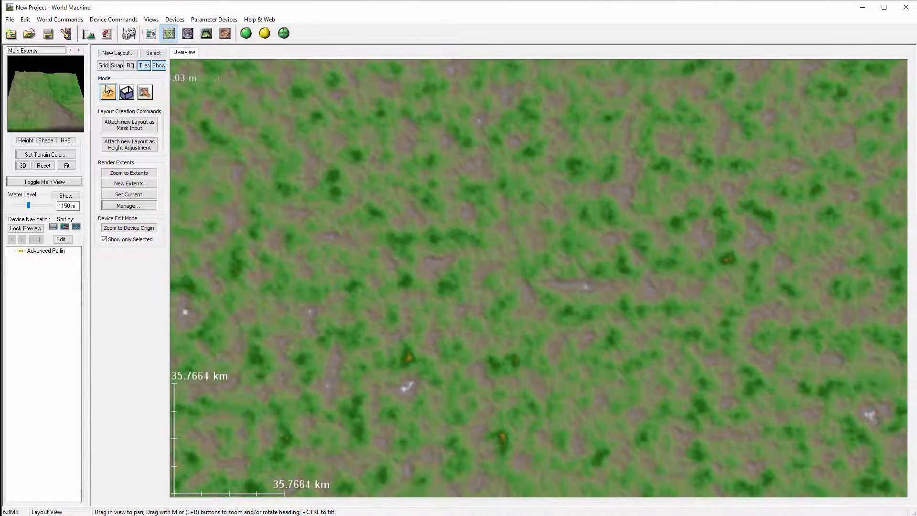
click(125, 92)
scroll(548, 282, up, 6)
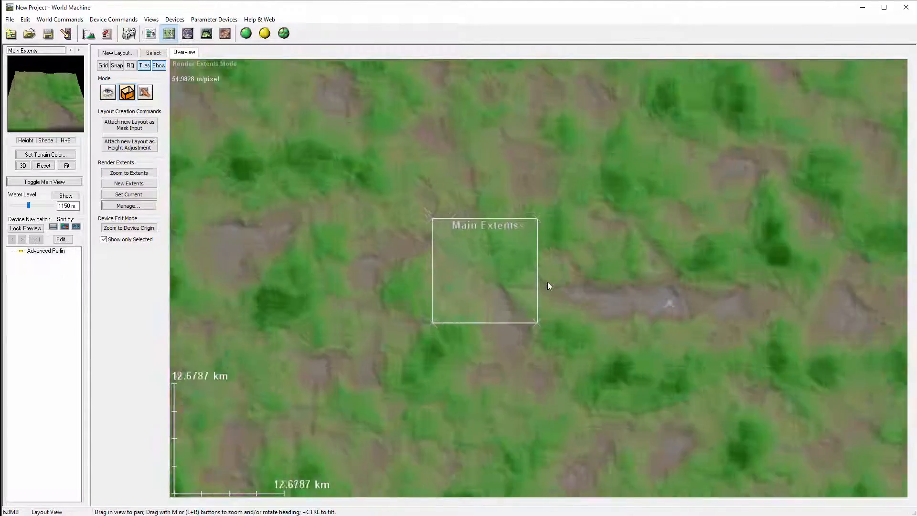
scroll(548, 282, down, 2)
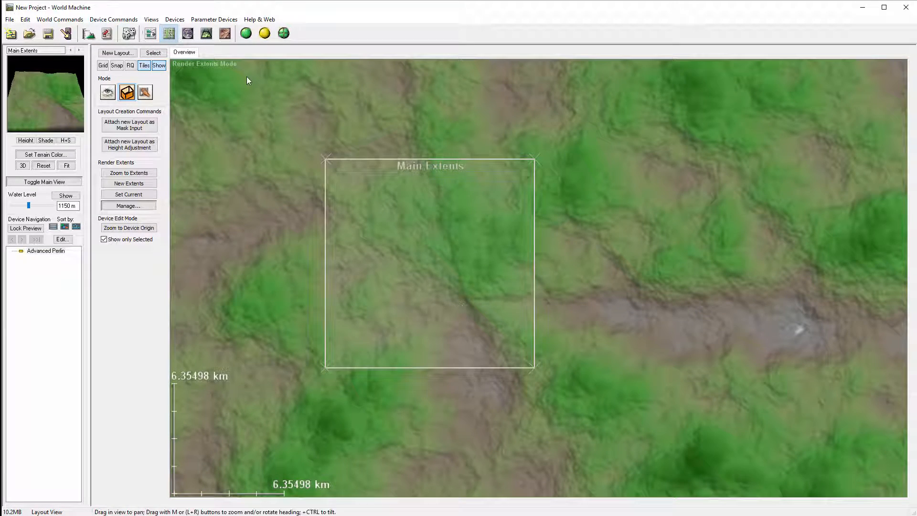
click(151, 33)
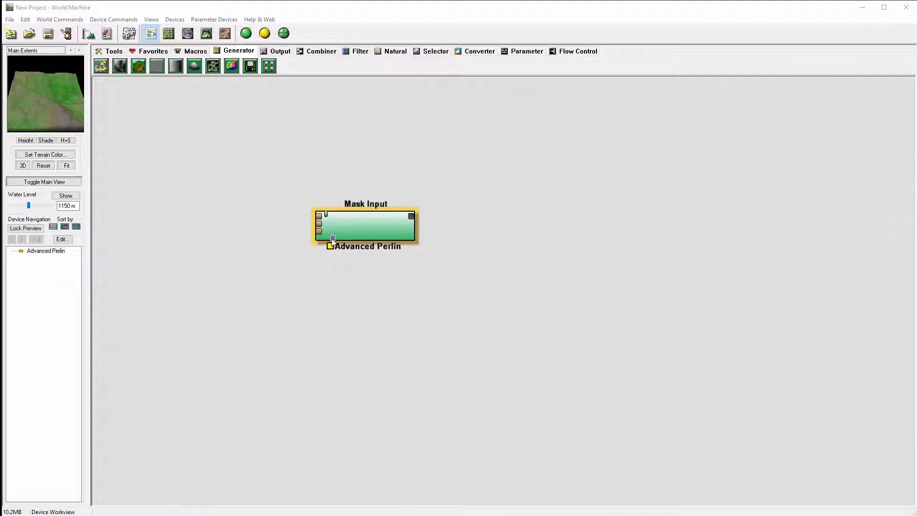
Add a Radial Grad device and connect its output to both the first input and the Mask Input of Advanced Perlin
click(193, 66)
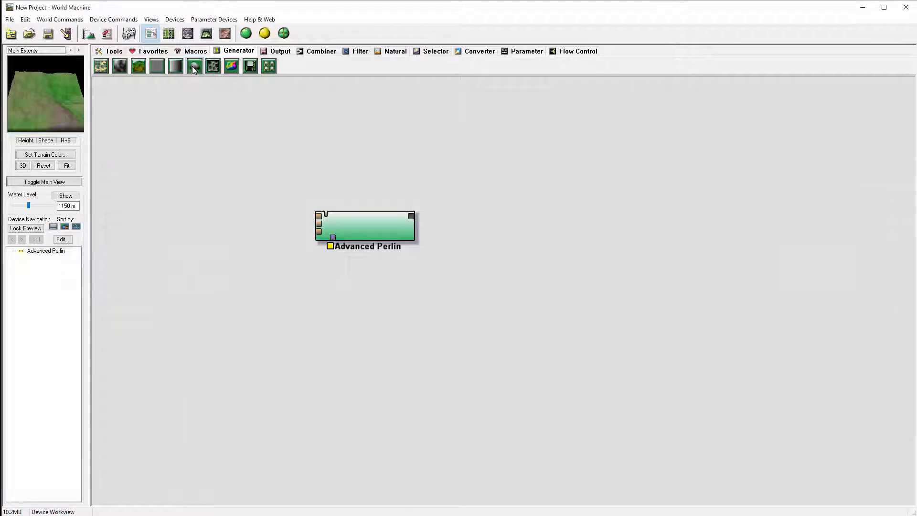
click(227, 207)
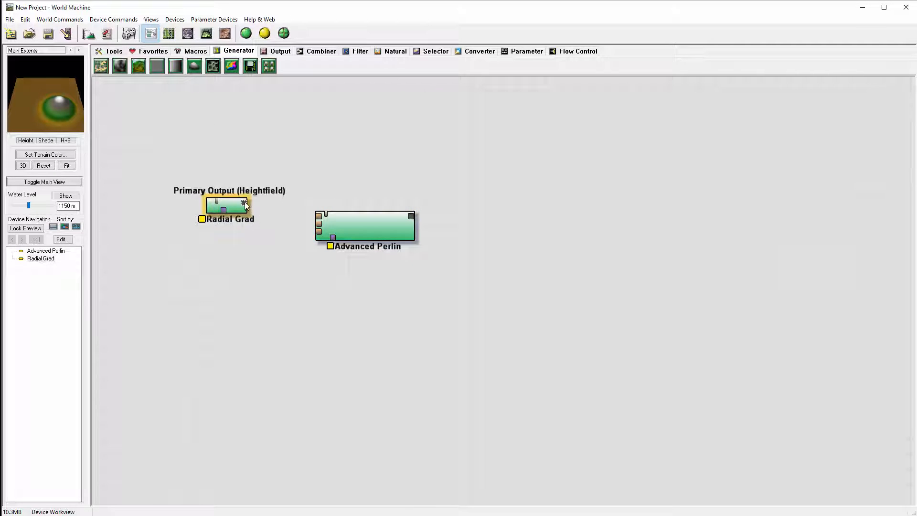
drag(245, 202, 319, 216)
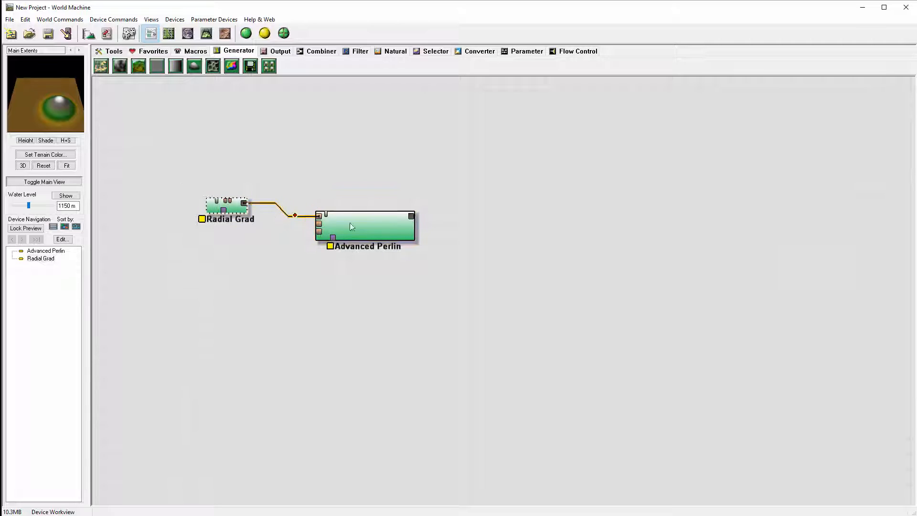
click(342, 215)
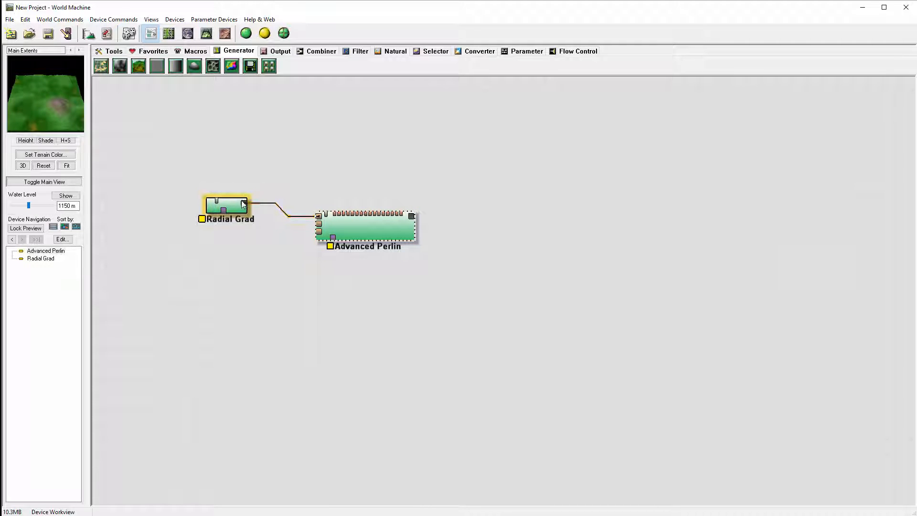
drag(245, 203, 333, 238)
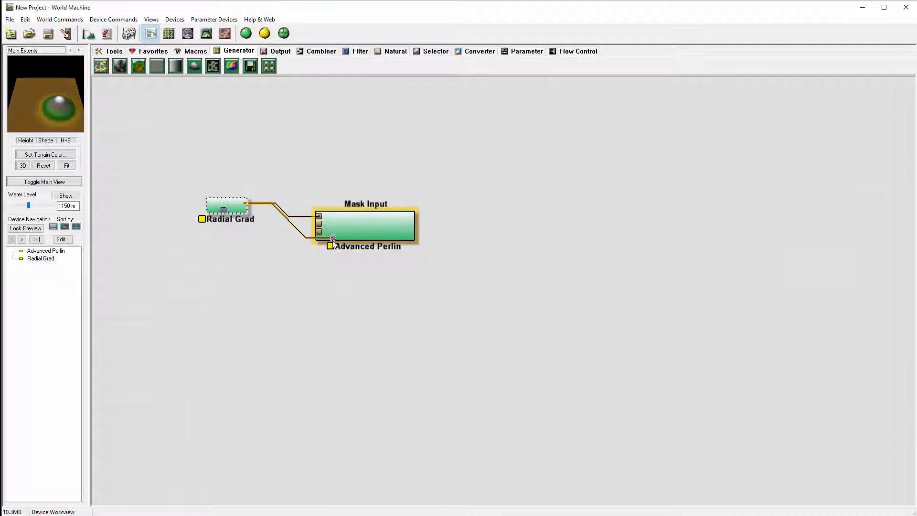
click(363, 227)
drag(225, 205, 168, 223)
Enlarge the main render extents in the Layout View and centre them on the radial gradient's peak
click(169, 32)
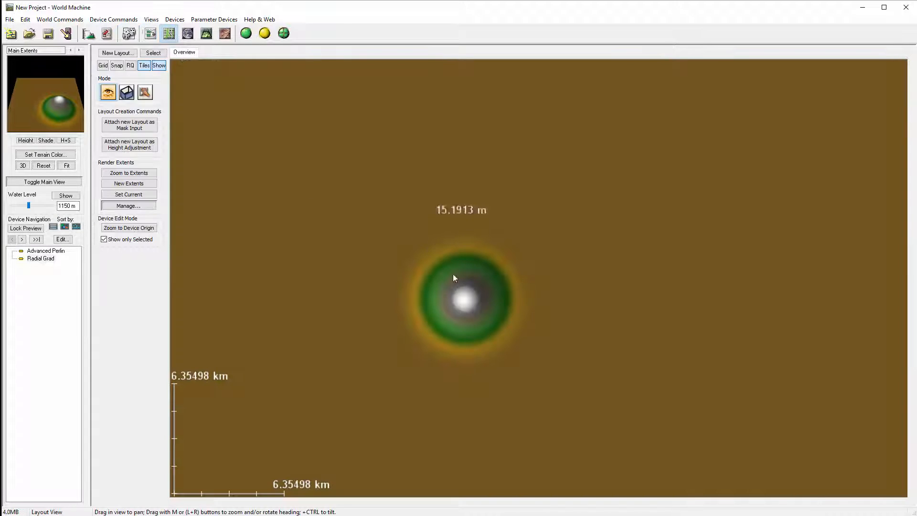
click(127, 92)
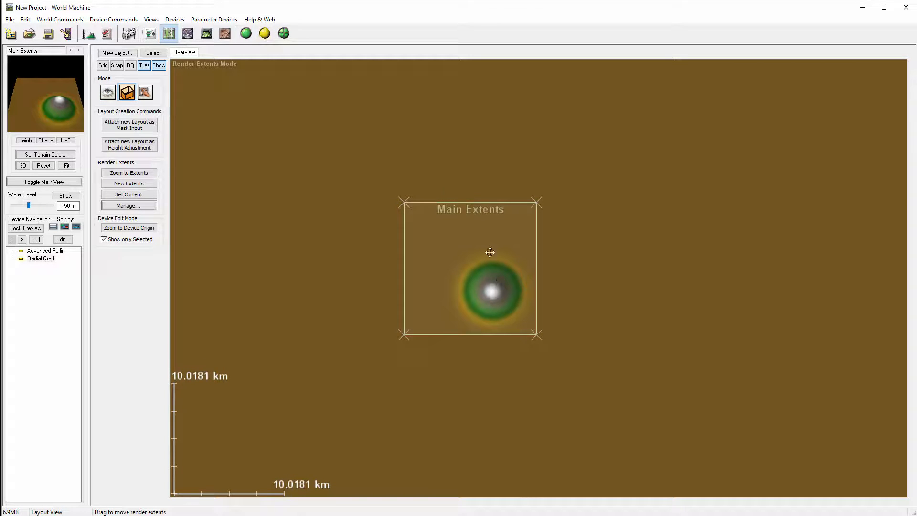
drag(491, 252, 513, 277)
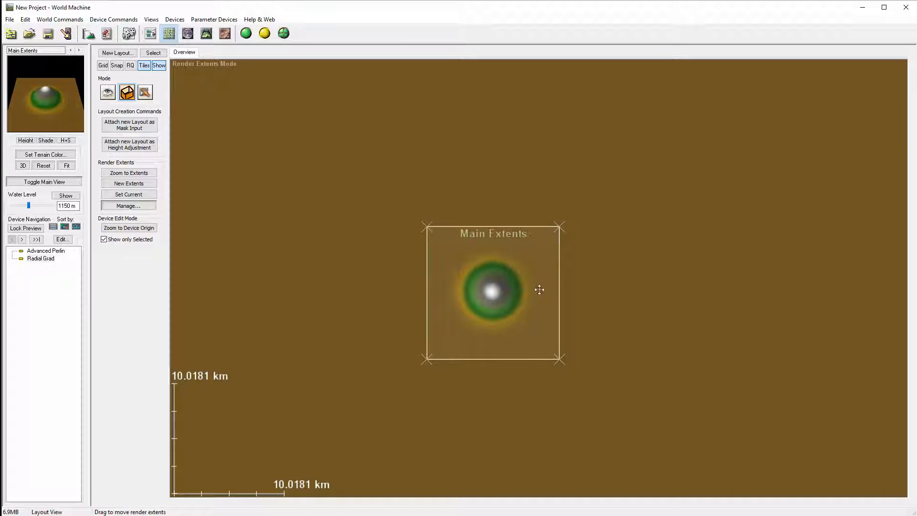
drag(427, 227, 282, 171)
drag(425, 174, 485, 239)
click(150, 34)
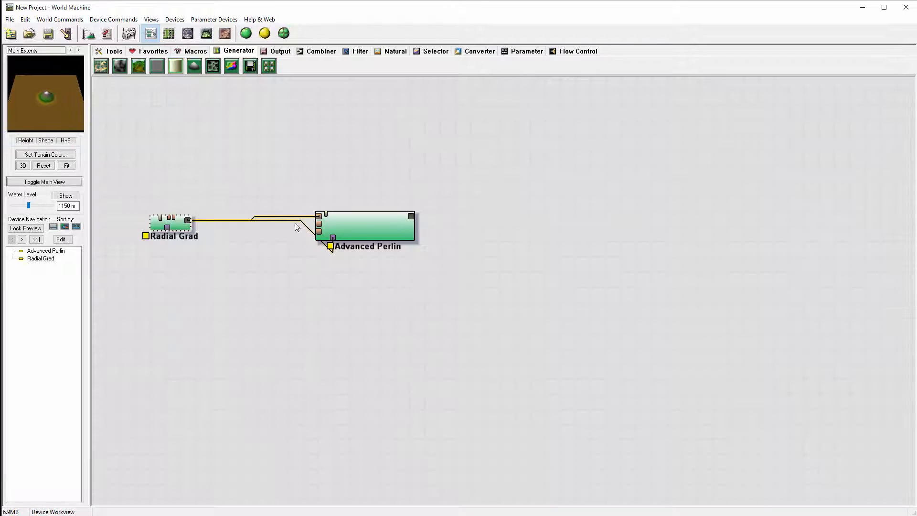
Delete the Radial Grad device from the network and reposition the Advanced Perlin device
drag(180, 231, 173, 301)
drag(366, 223, 433, 189)
drag(167, 294, 204, 236)
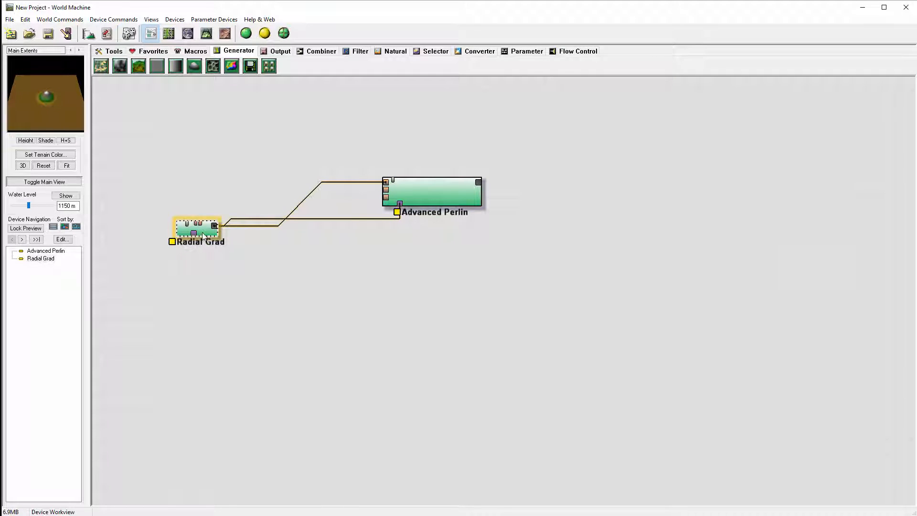
key(Delete)
click(485, 285)
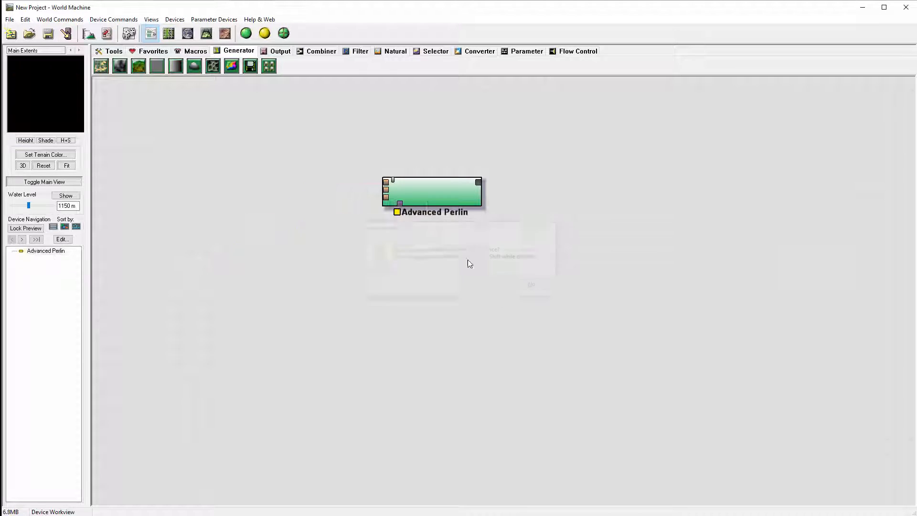
click(431, 188)
drag(431, 188, 424, 202)
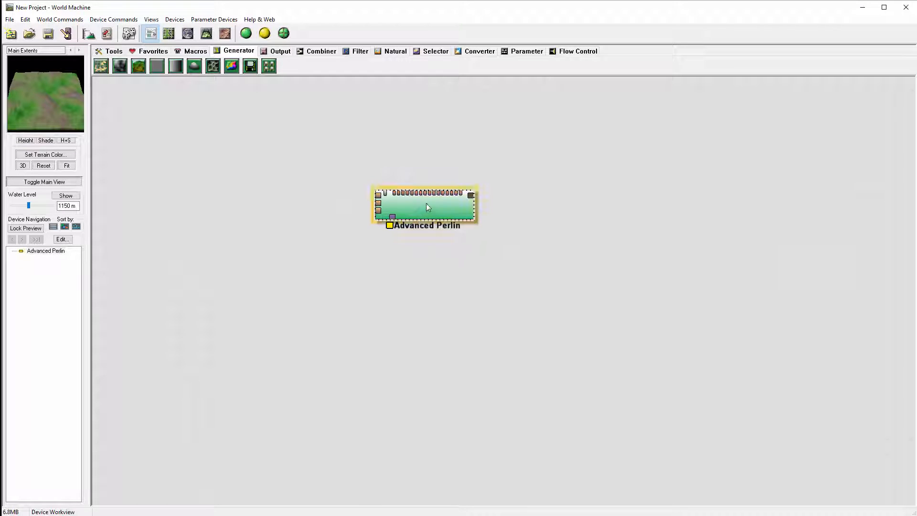
Create a new layout and add a circle shape centred in the main extents, shrunk to about half its default radius
click(170, 33)
click(127, 93)
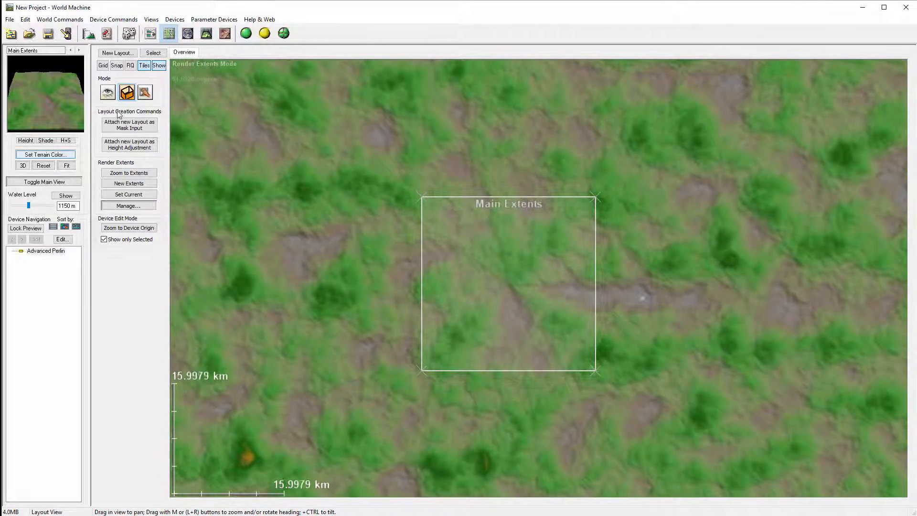
click(126, 54)
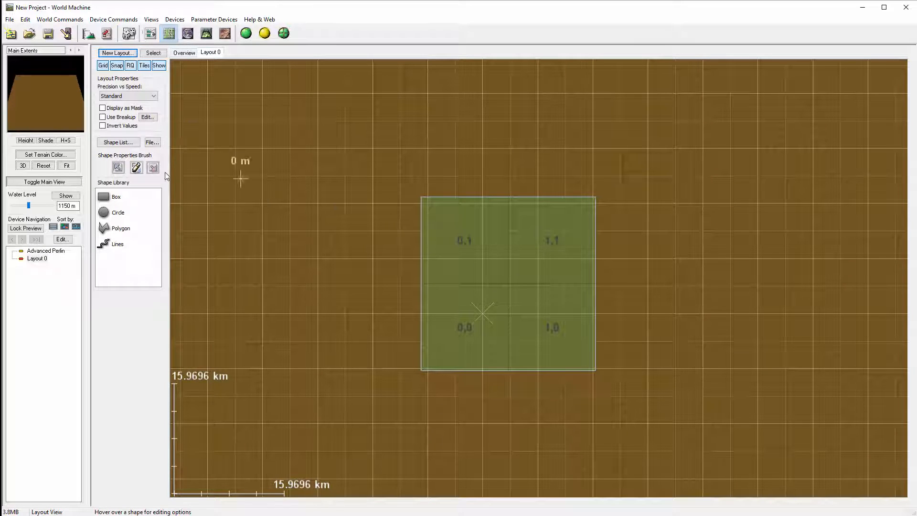
drag(104, 213, 529, 292)
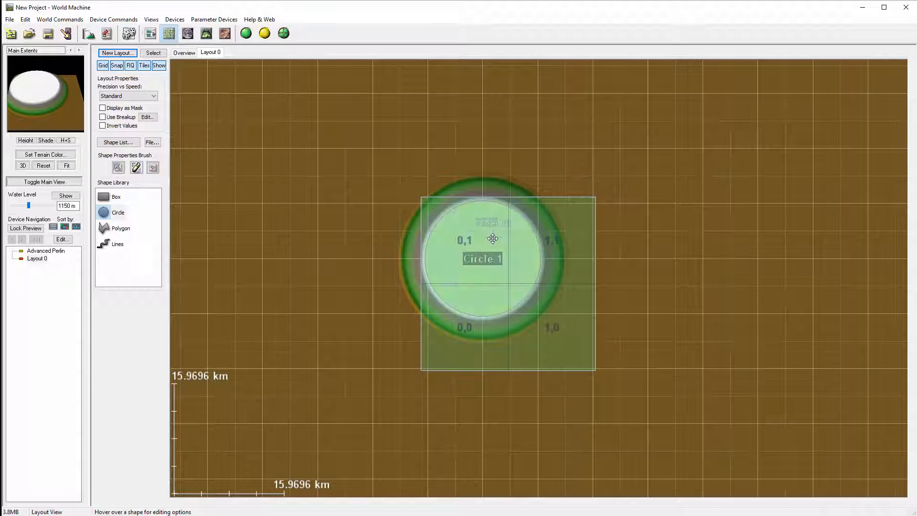
drag(492, 238, 520, 260)
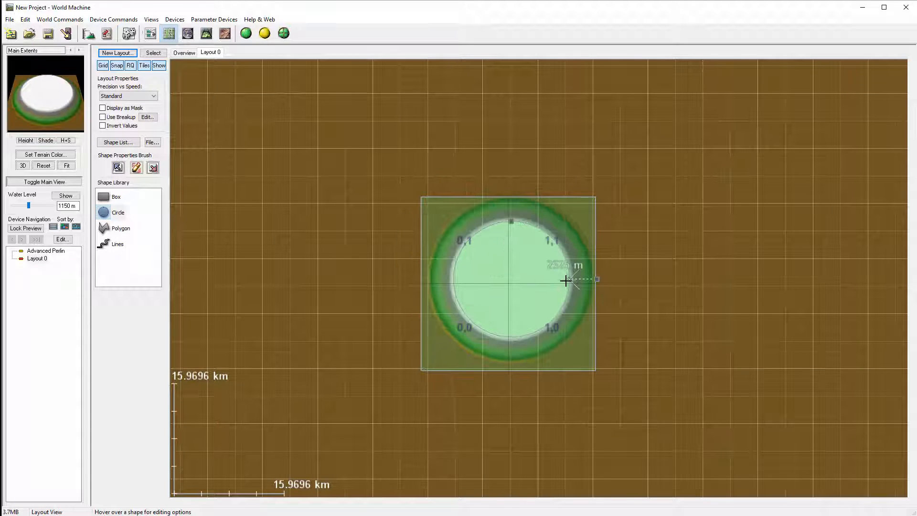
drag(566, 281, 543, 281)
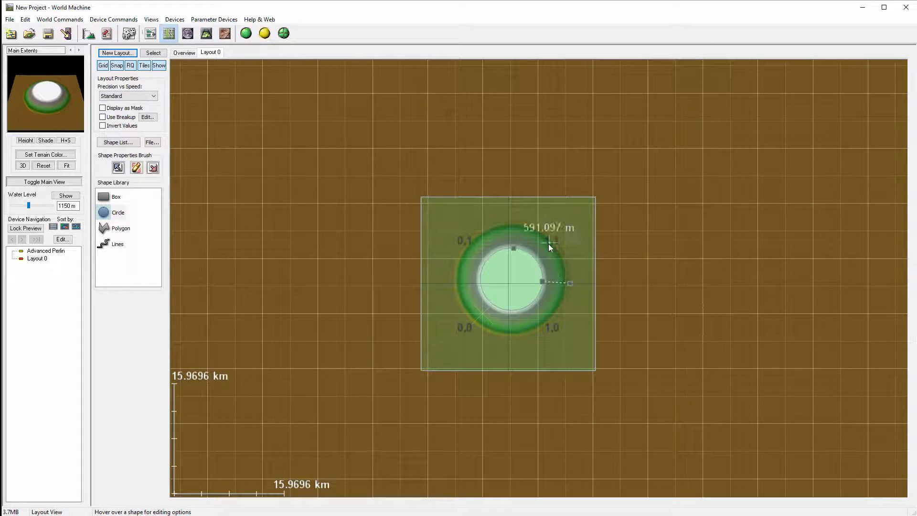
Give the circle a rounded, convex falloff profile curve and a falloff distance of about 6.2 km
right_click(506, 272)
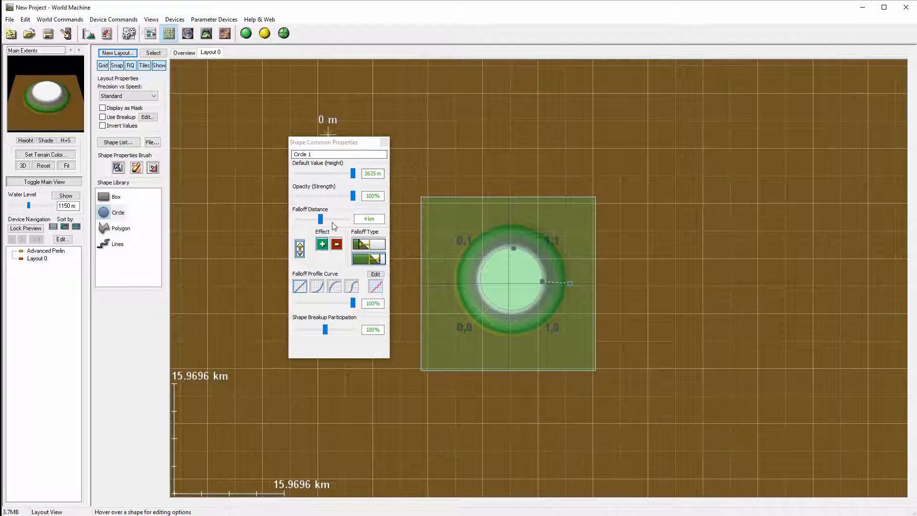
click(335, 287)
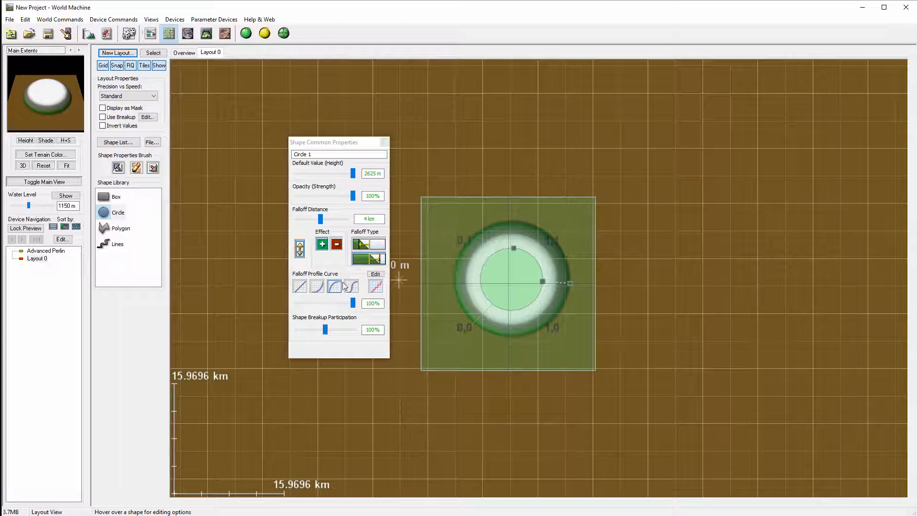
drag(320, 220, 325, 220)
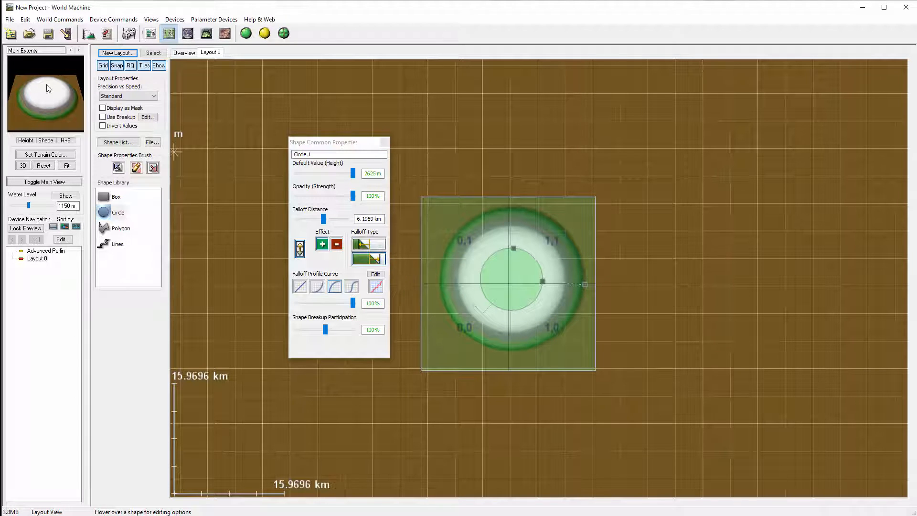
click(385, 142)
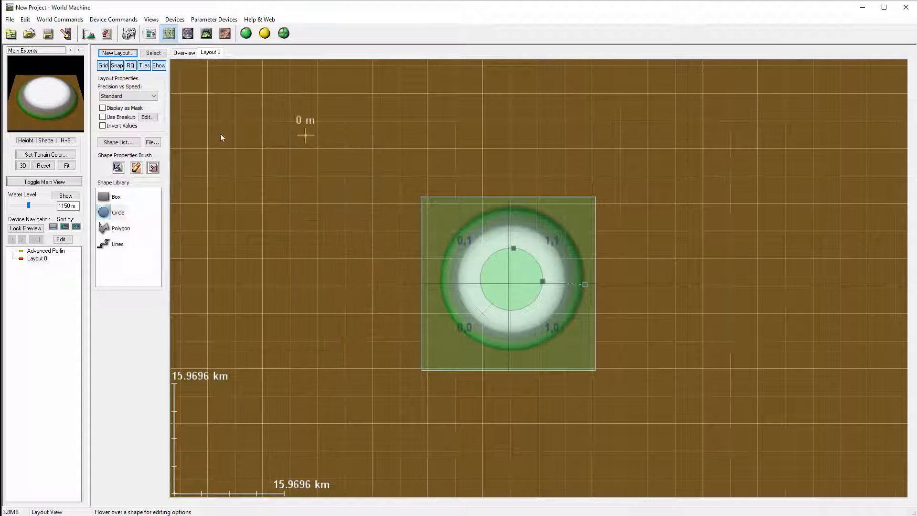
Enable fractal breakup on the layout with a breakup scale of about 4 km and roughness 4, then return to the device network
click(103, 117)
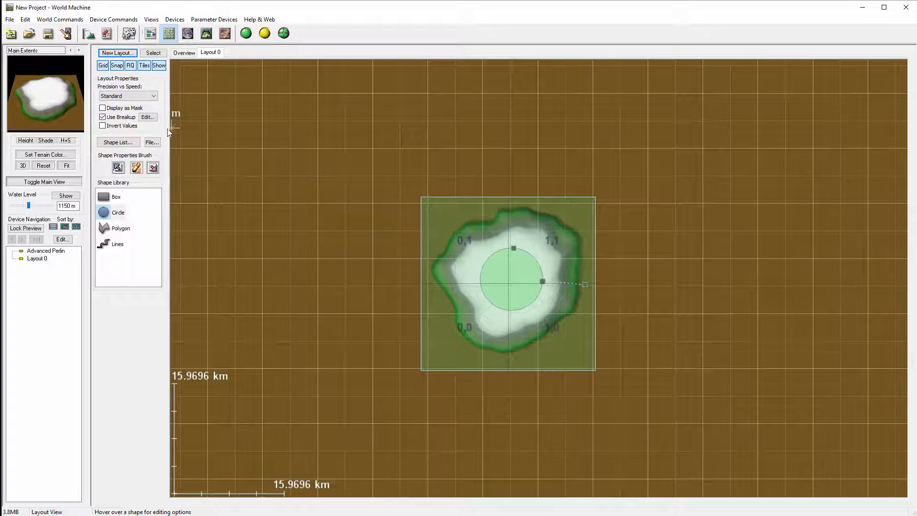
click(147, 118)
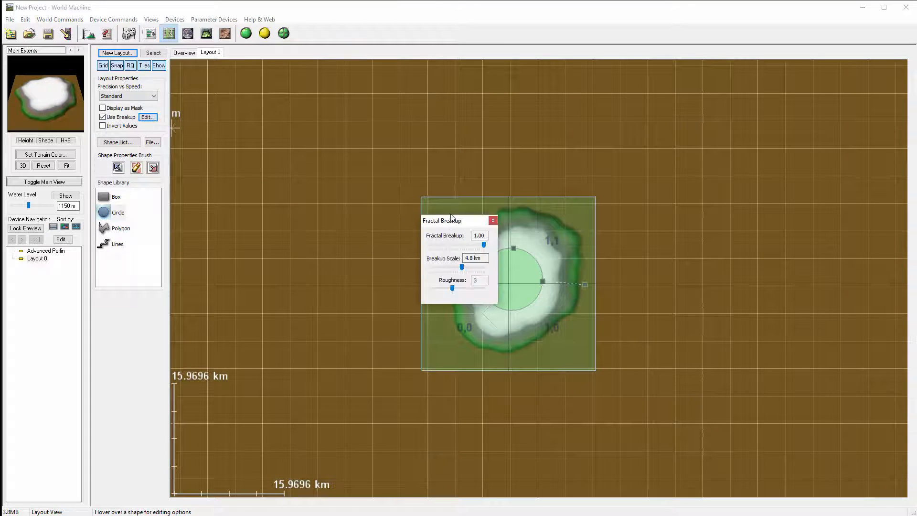
drag(450, 216, 401, 208)
drag(404, 282, 408, 260)
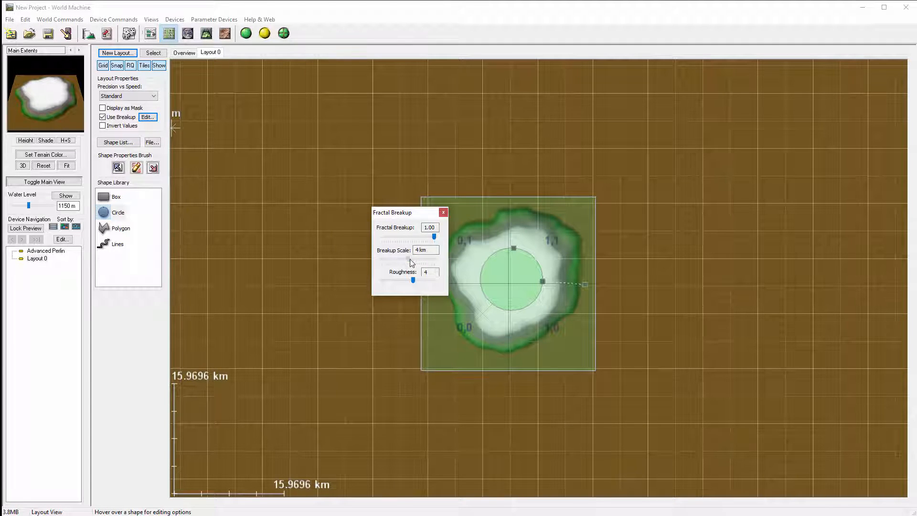
click(443, 212)
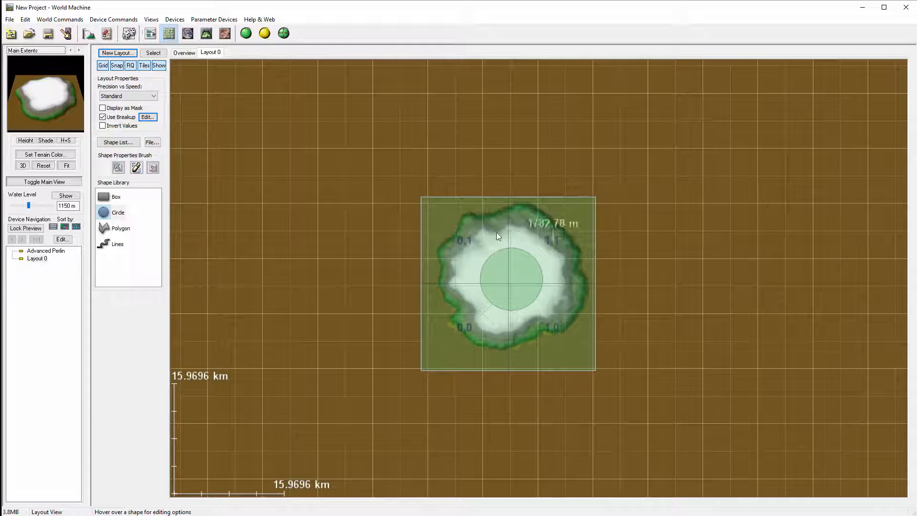
click(520, 277)
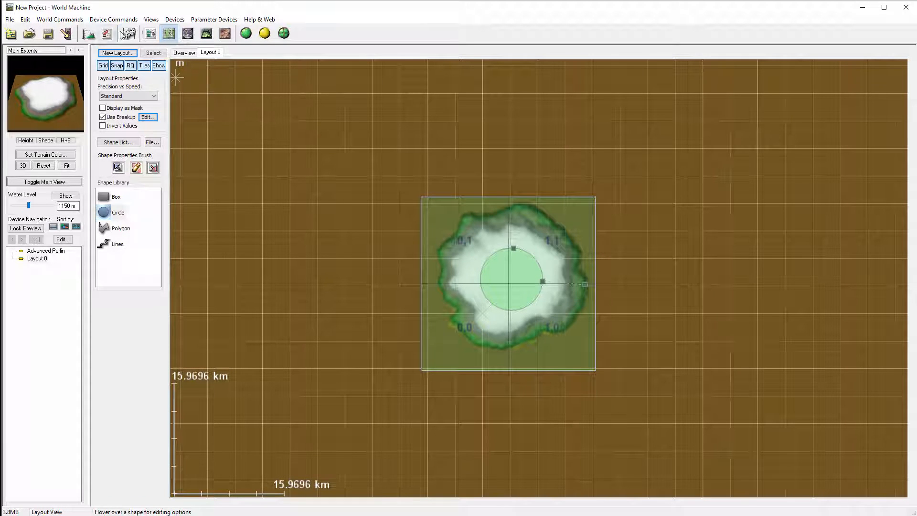
click(150, 35)
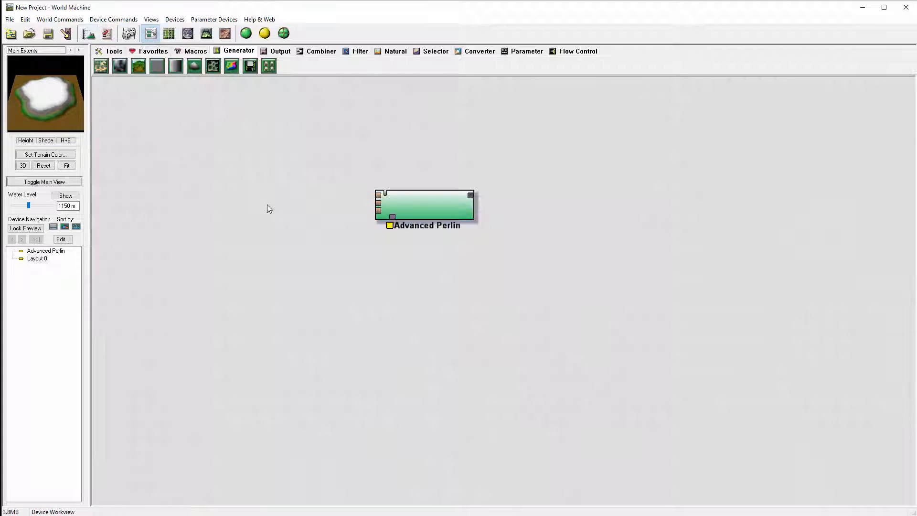
Place the Layout Generator beside the Advanced Perlin device and connect its shape output to the Perlin's mask input
scroll(447, 301, down, 2)
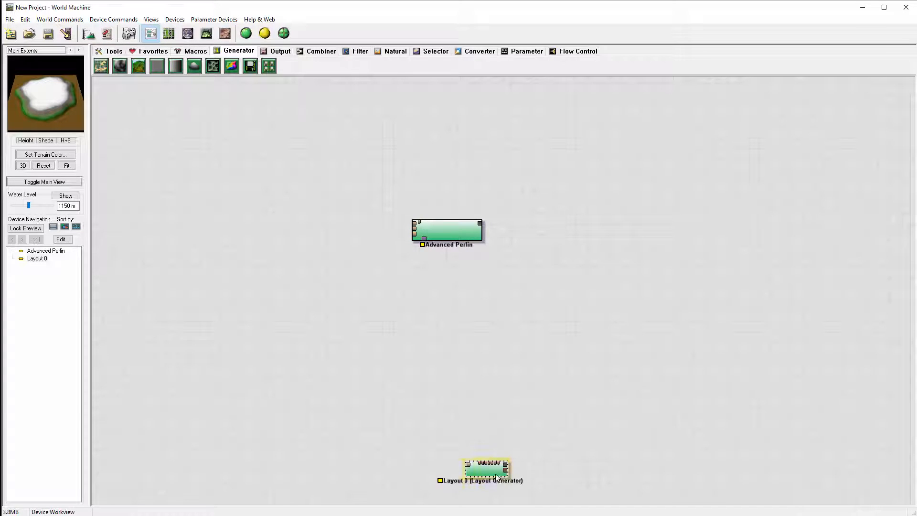
drag(497, 476, 333, 249)
scroll(432, 259, up, 1)
drag(244, 222, 388, 215)
click(417, 202)
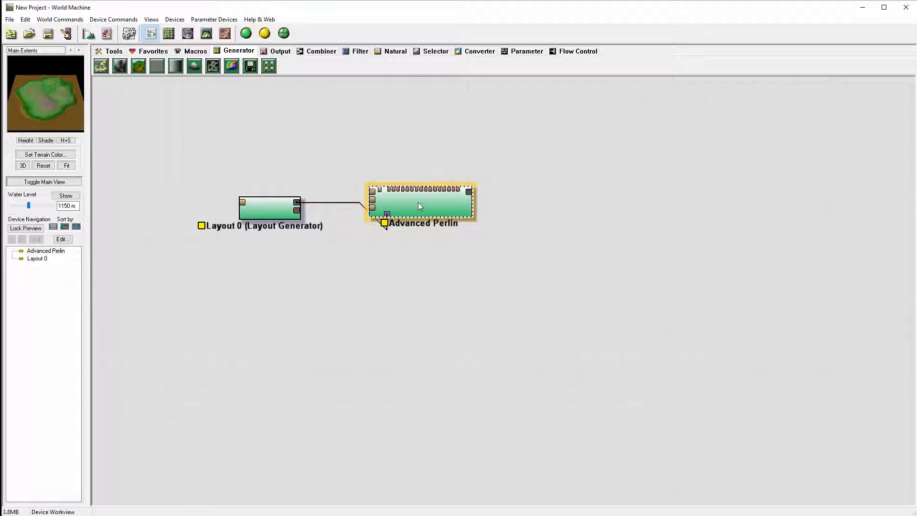
drag(271, 210, 239, 223)
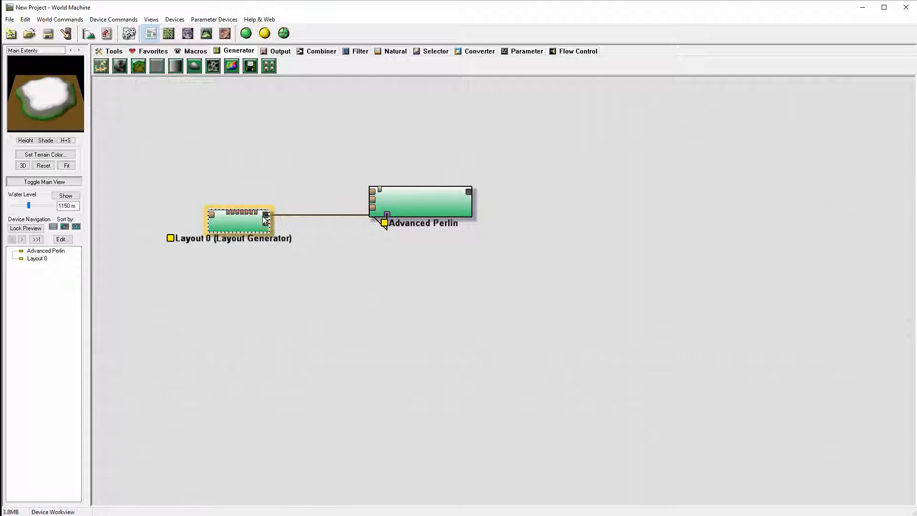
click(428, 206)
drag(244, 225, 238, 238)
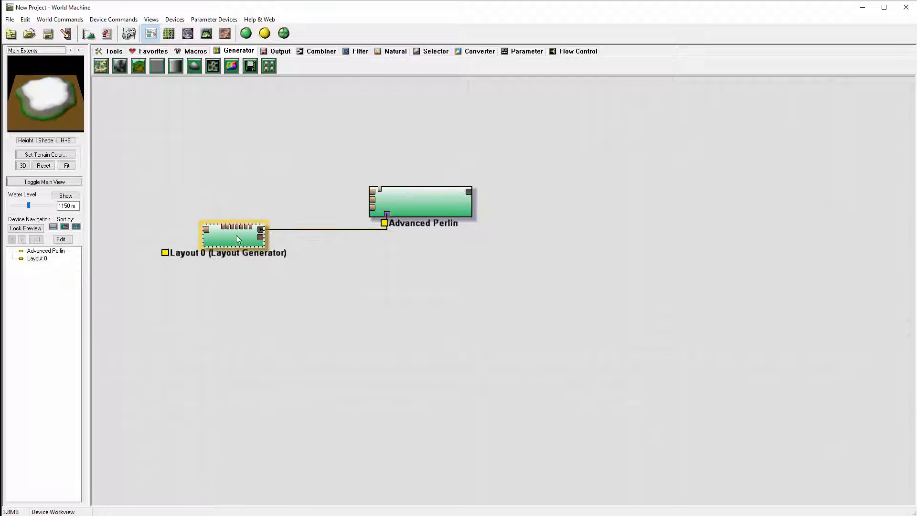
Set the Advanced Perlin to Ridged style with a feature scale of about 4.76 km, elevation center 1476.56 m and steepness 0.625
double_click(428, 197)
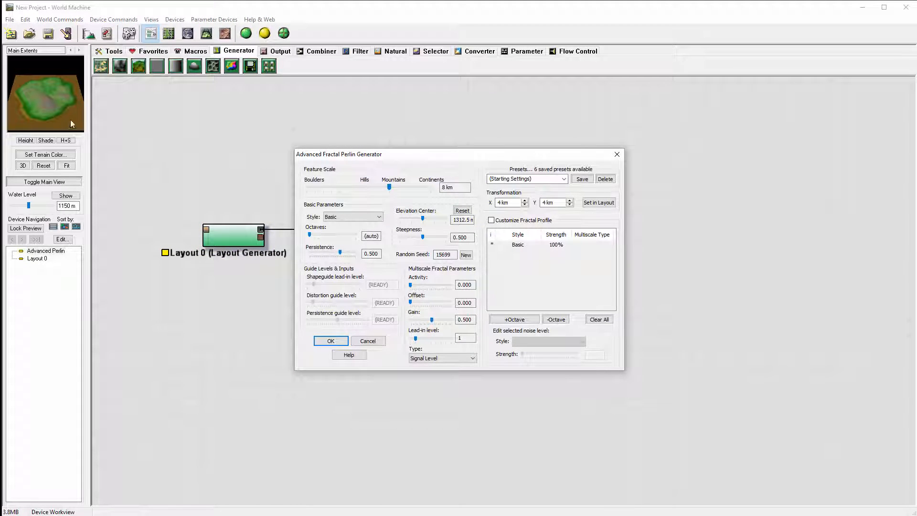
mouse_move(389, 187)
mouse_down()
mouse_move(371, 184)
mouse_move(382, 183)
mouse_up()
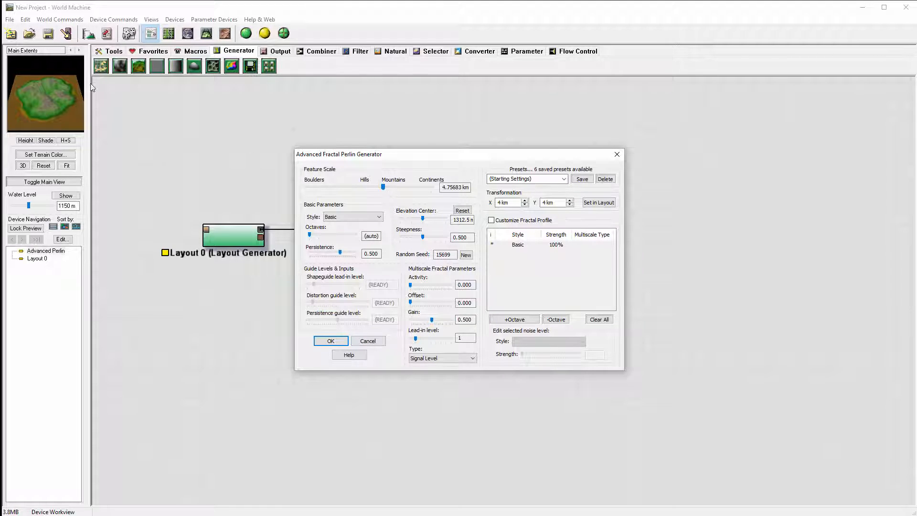
click(354, 217)
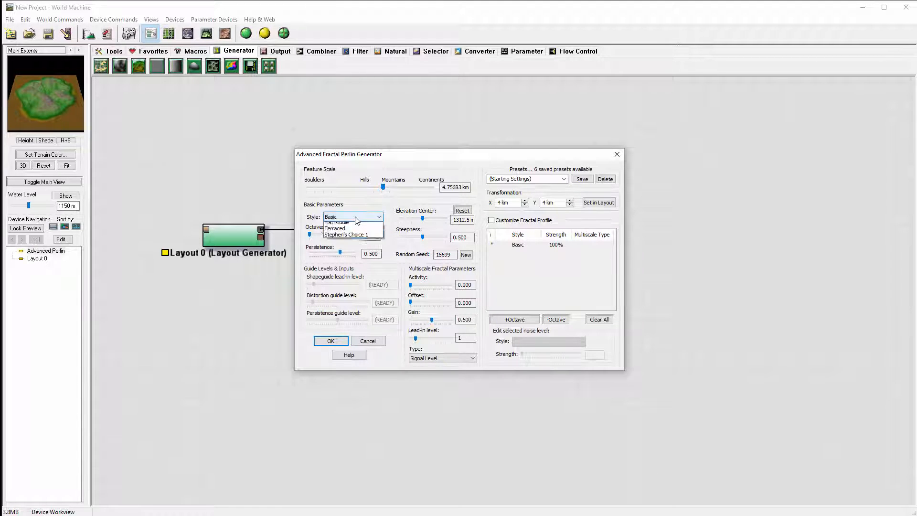
click(345, 229)
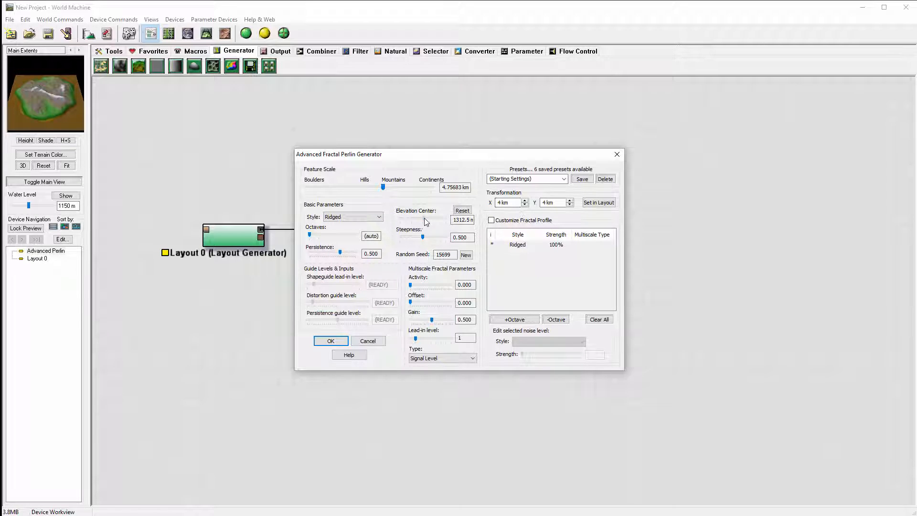
drag(424, 218, 429, 242)
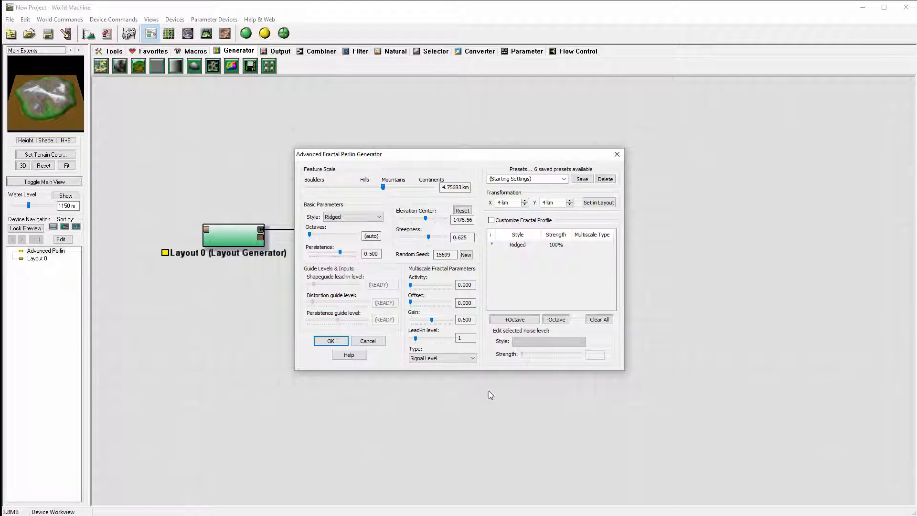
click(339, 345)
Inspect the masked ridged terrain in 3D, checking its edges and slopes from low and high angles
click(207, 34)
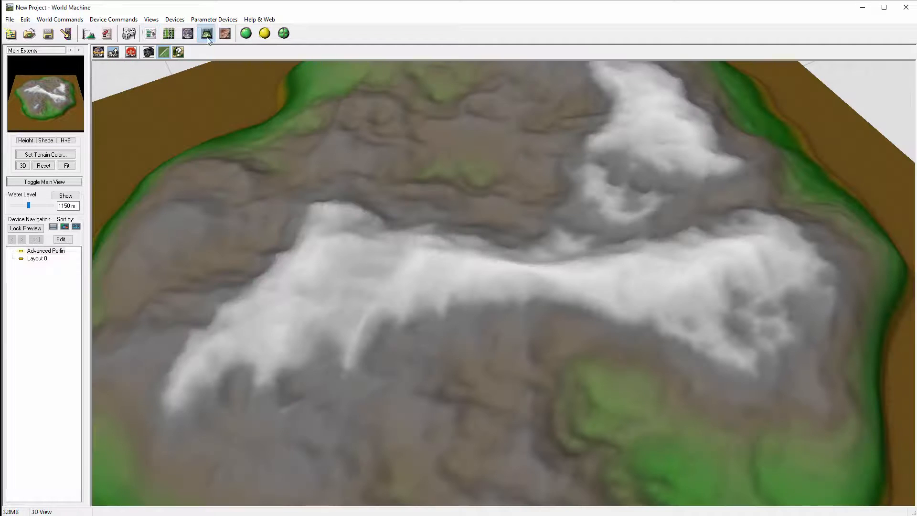
scroll(420, 193, down, 10)
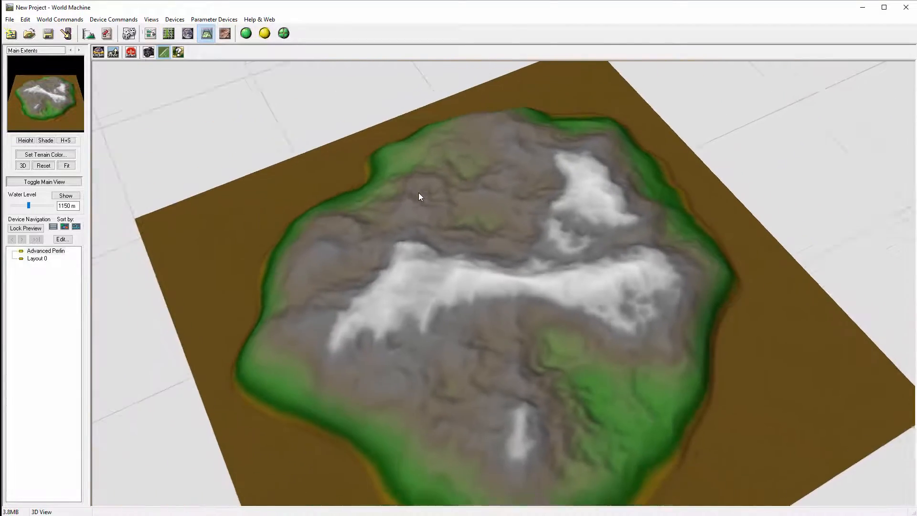
drag(392, 246, 405, 147)
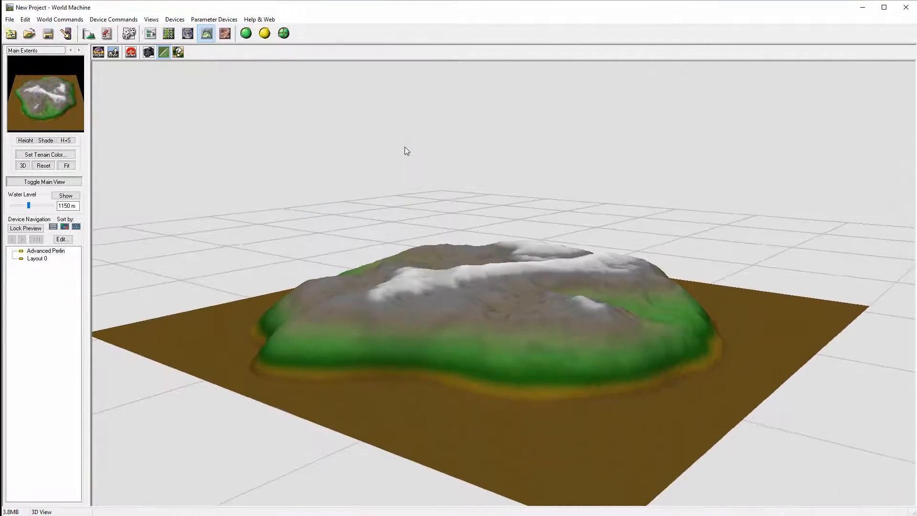
drag(482, 314, 260, 327)
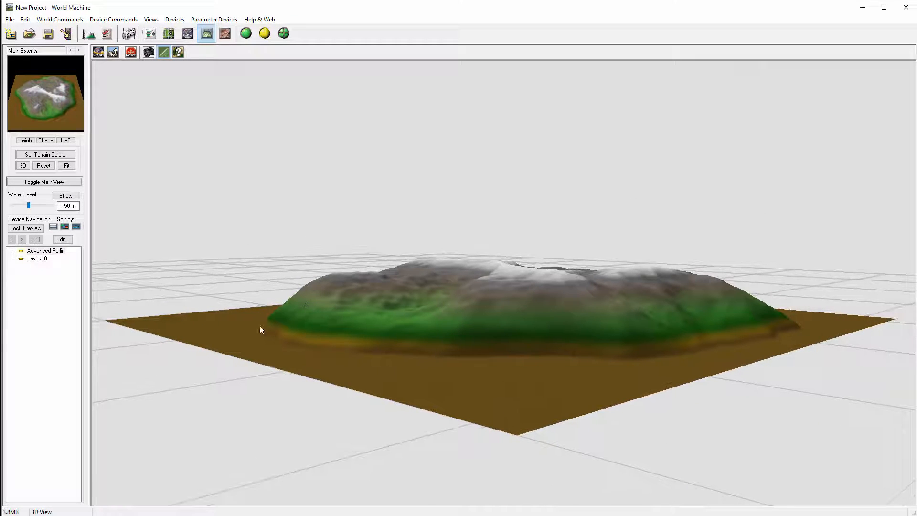
drag(316, 325, 468, 373)
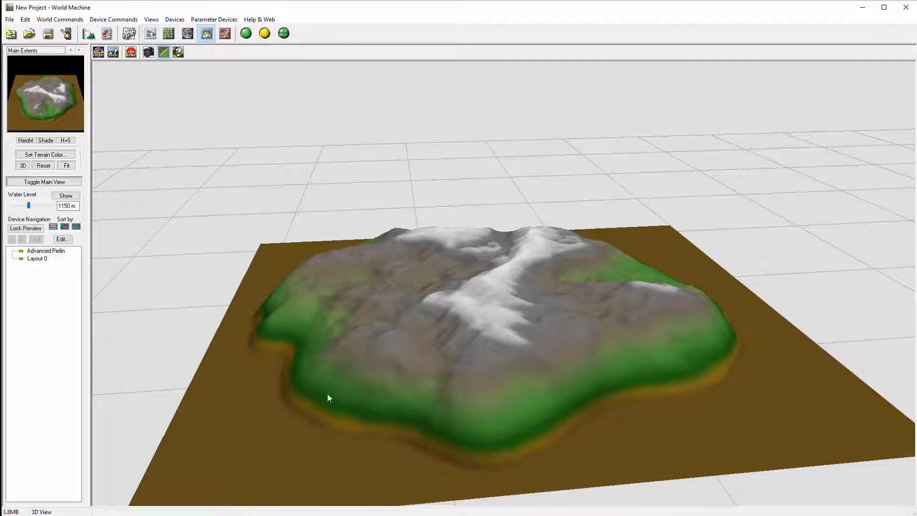
Reopen the layout from the Layout Generator and give its circle the concave falloff profile curve
click(150, 33)
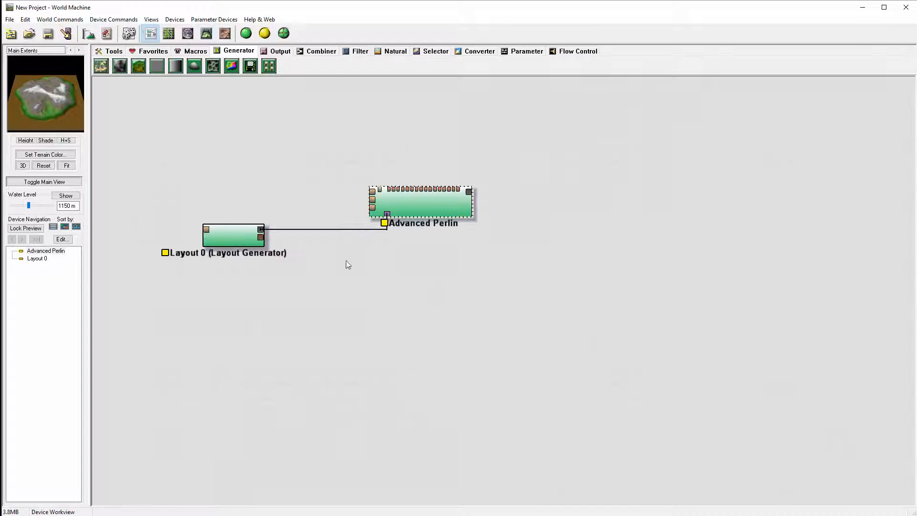
click(226, 238)
double_click(224, 235)
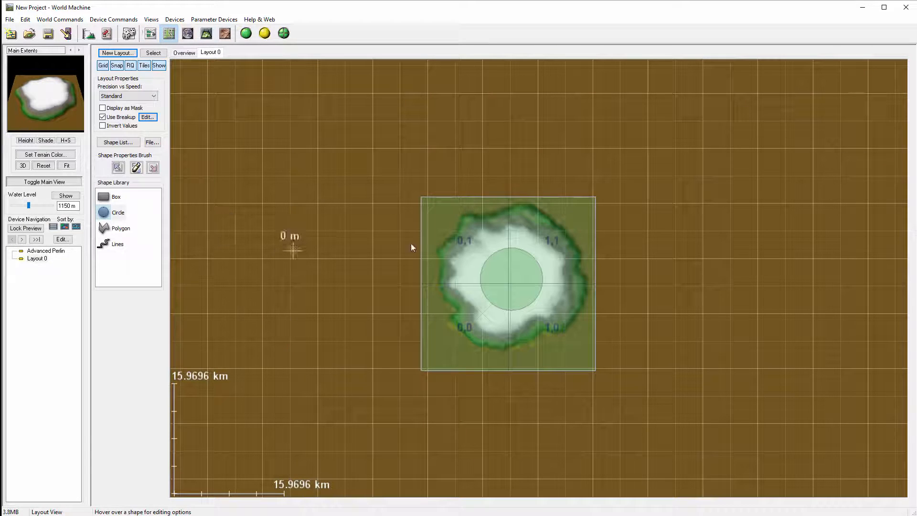
click(522, 261)
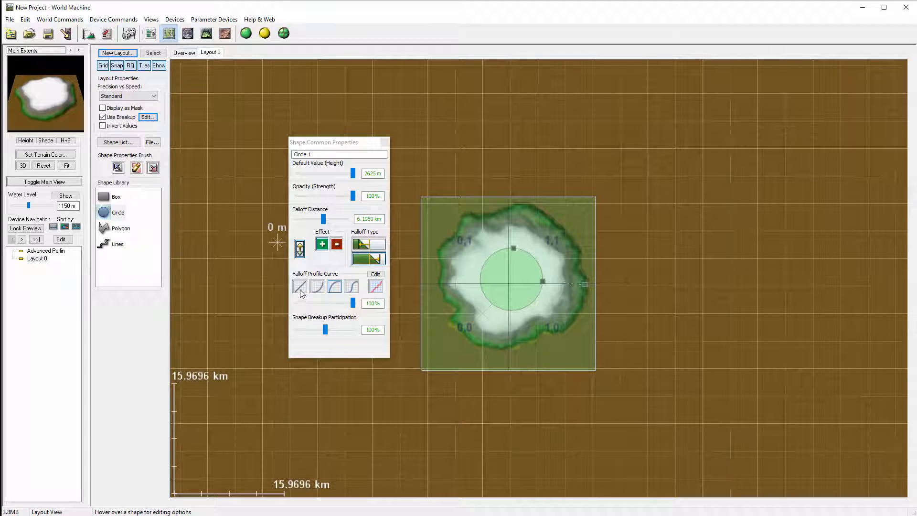
click(317, 287)
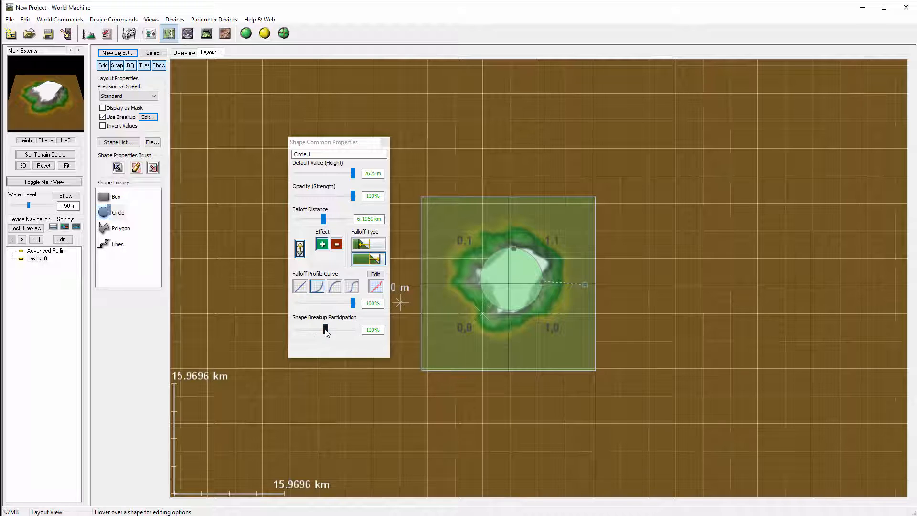
Raise the circle's shape breakup participation to 187% and its falloff distance to about 8.9 km
drag(325, 329, 349, 329)
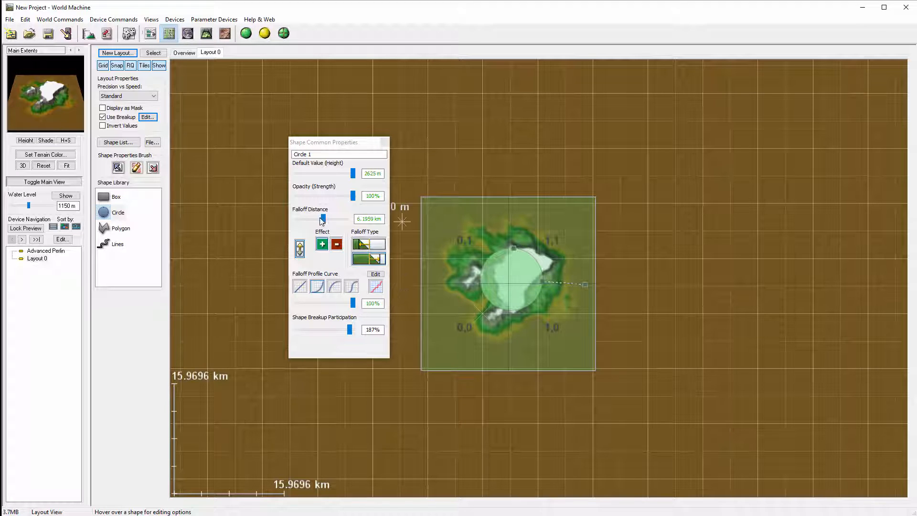
drag(323, 219, 325, 220)
drag(325, 219, 325, 219)
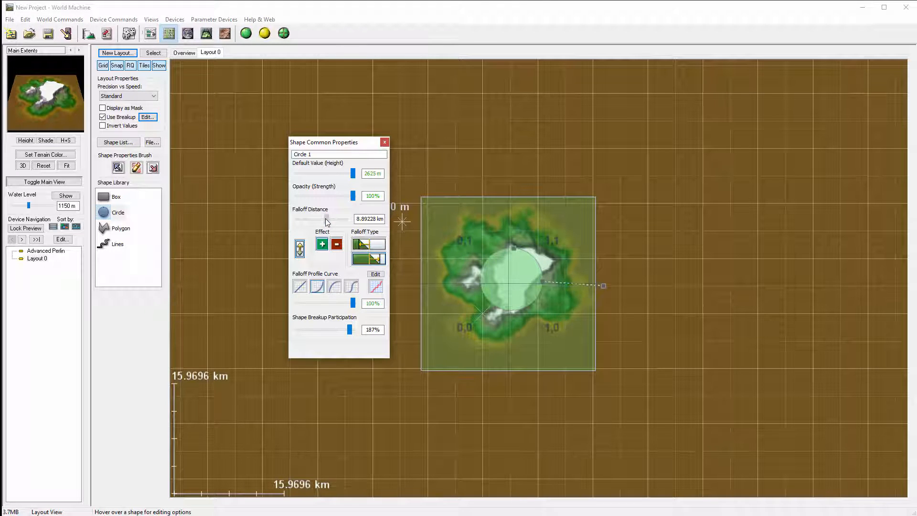
click(385, 142)
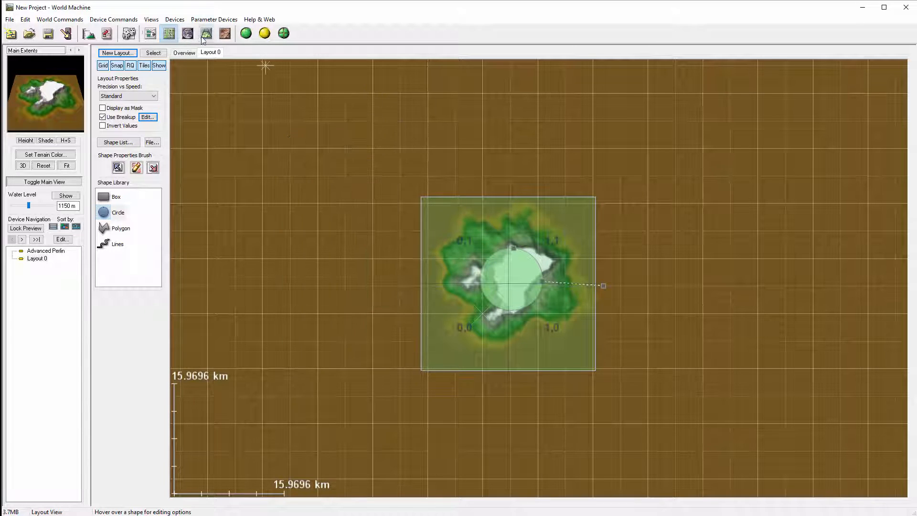
Examine the layout shape in 3D from several angles to judge its broken-up outline and falloff
click(206, 33)
drag(629, 258, 591, 388)
drag(333, 395, 363, 330)
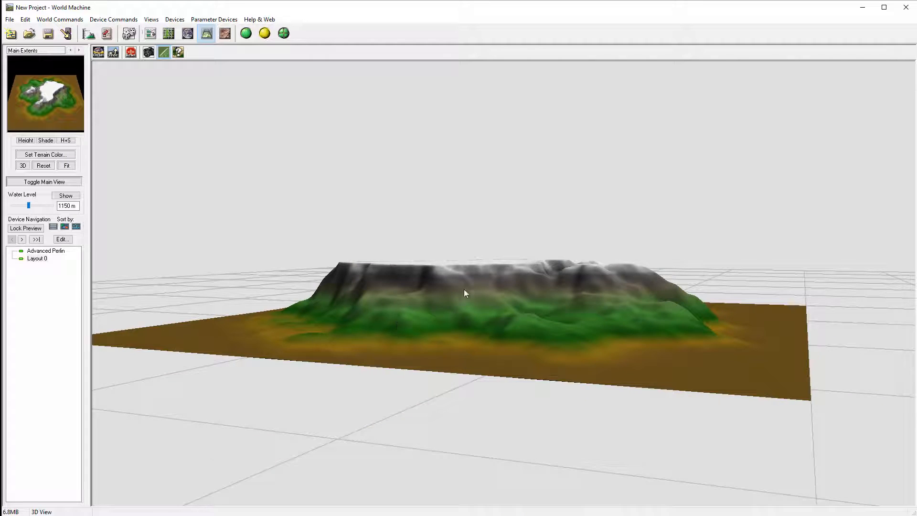
drag(464, 289, 499, 338)
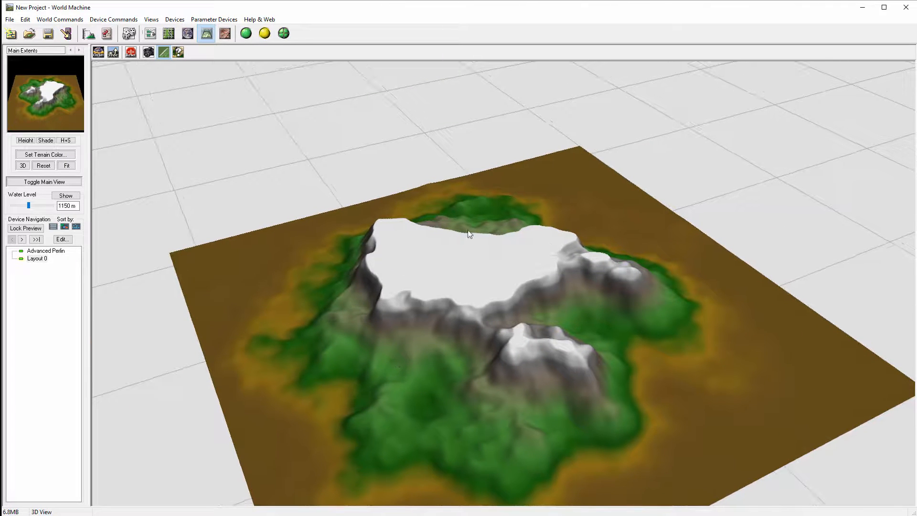
drag(428, 270, 193, 115)
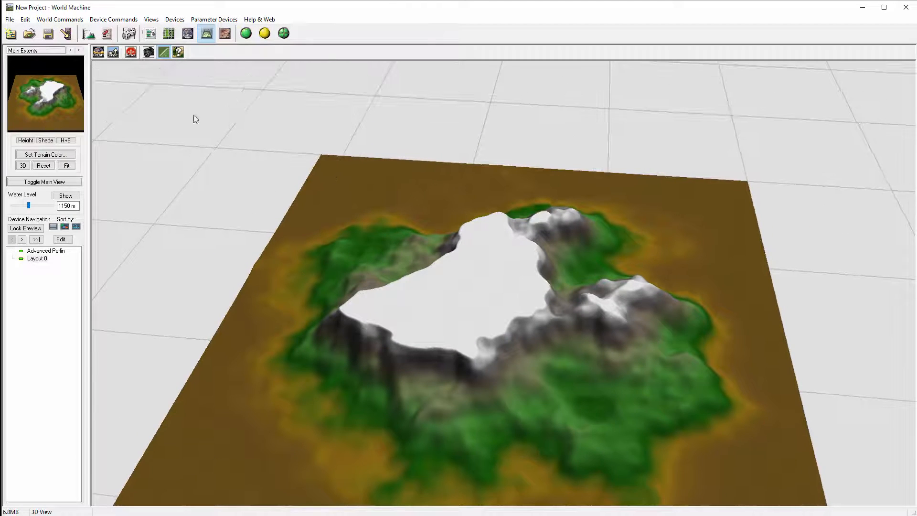
Preview the Advanced Perlin output in 3D and examine the island's peaks, ridges and coastline from all sides
click(150, 33)
click(402, 196)
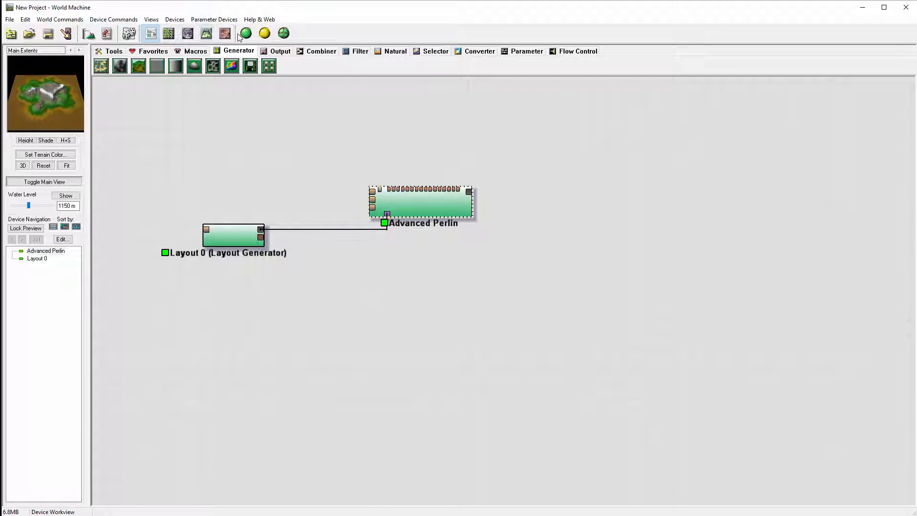
click(207, 33)
drag(637, 355, 301, 388)
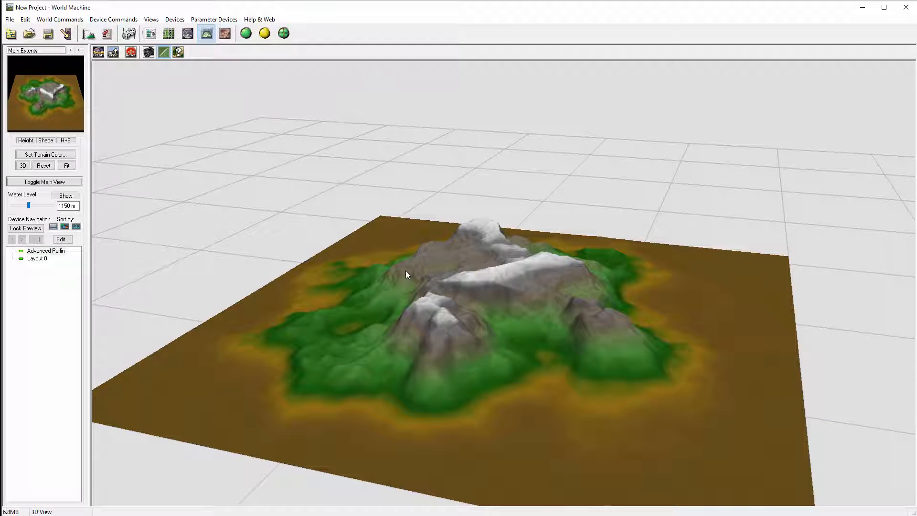
drag(517, 303, 671, 294)
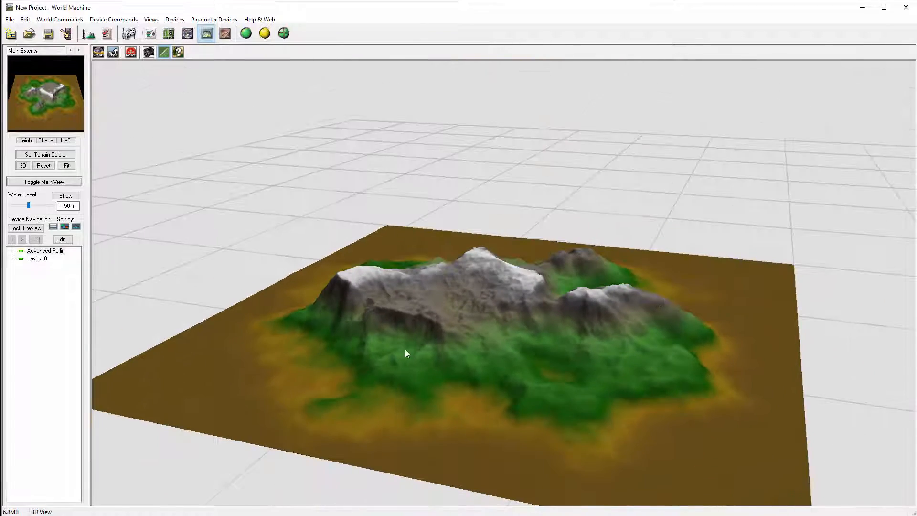
scroll(406, 349, up, 3)
drag(405, 349, 313, 314)
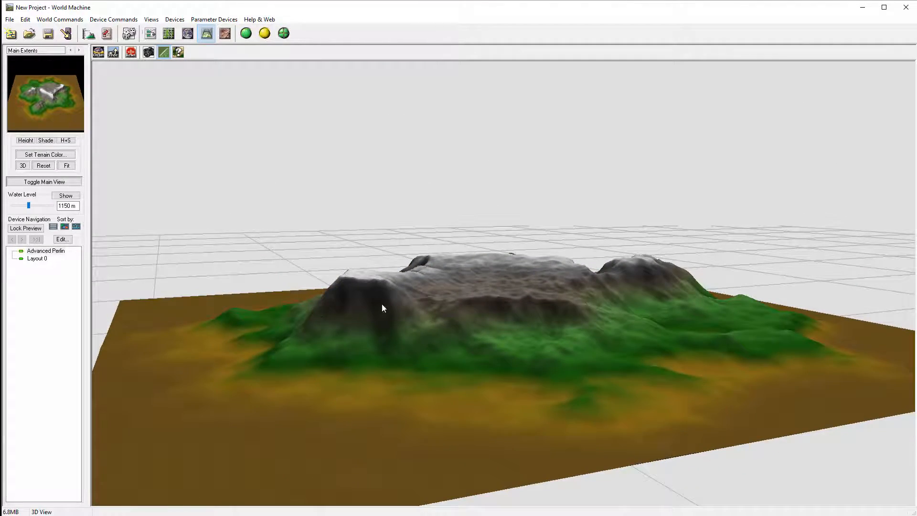
drag(383, 309, 418, 312)
drag(646, 328, 563, 326)
drag(488, 341, 437, 232)
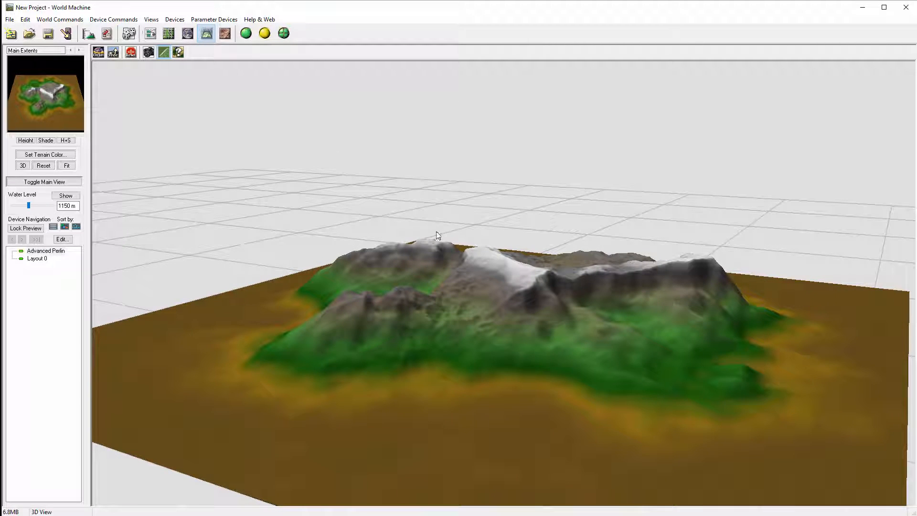
Return to the device network and space out the Layout Generator and Advanced Perlin devices
click(151, 34)
click(423, 207)
drag(235, 235, 240, 273)
drag(430, 210, 404, 202)
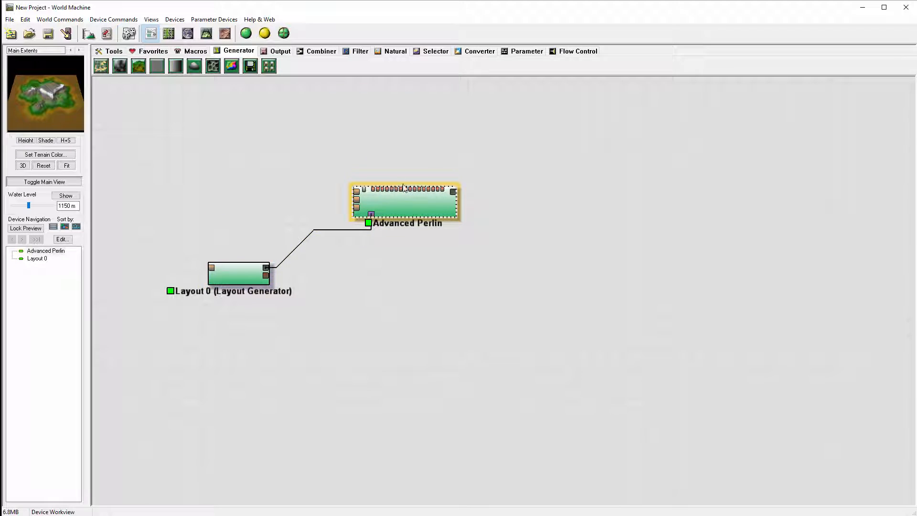
Add a Terrace filter after the Advanced Perlin device and connect the Perlin output to its main input
click(354, 51)
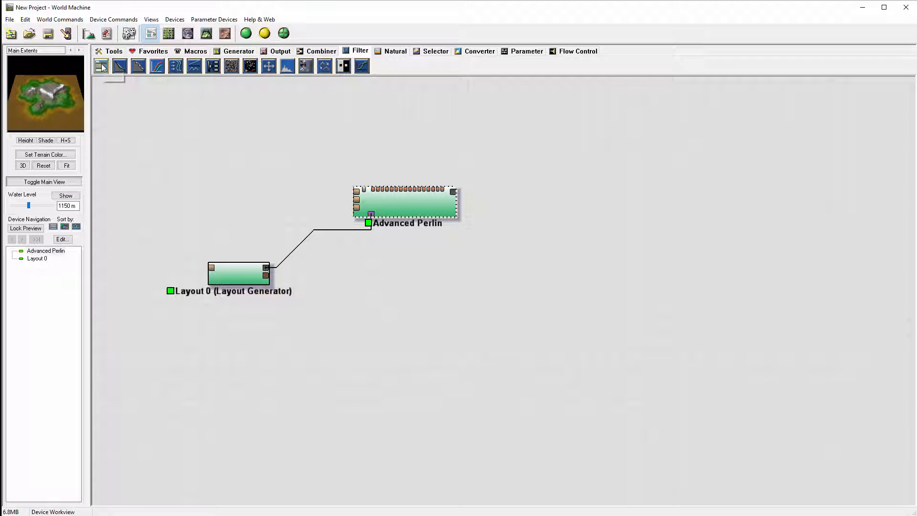
click(138, 66)
click(558, 199)
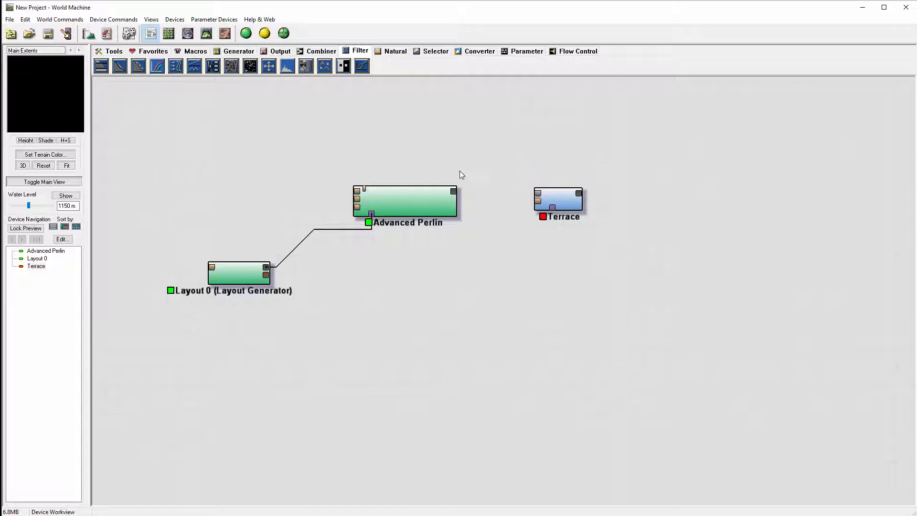
drag(455, 190, 538, 194)
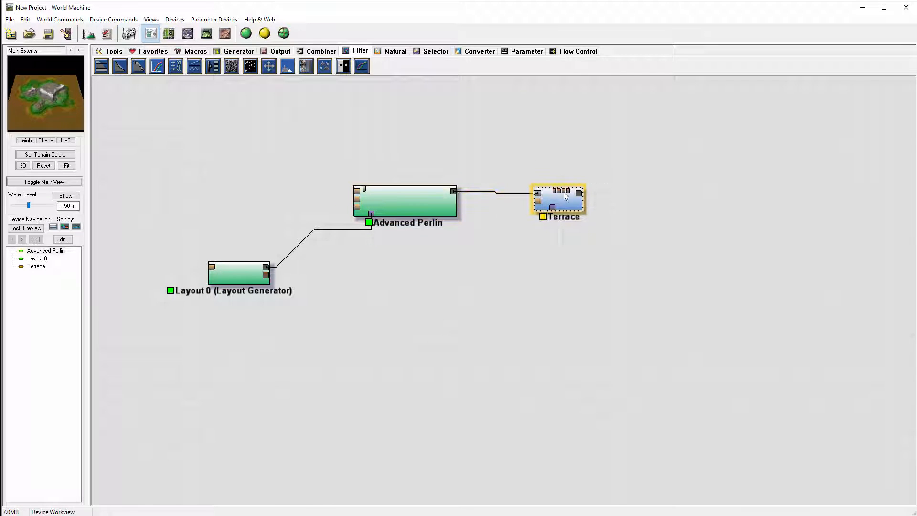
Set the Terrace device's number of terraces to 15, keeping the Sharp method
double_click(564, 192)
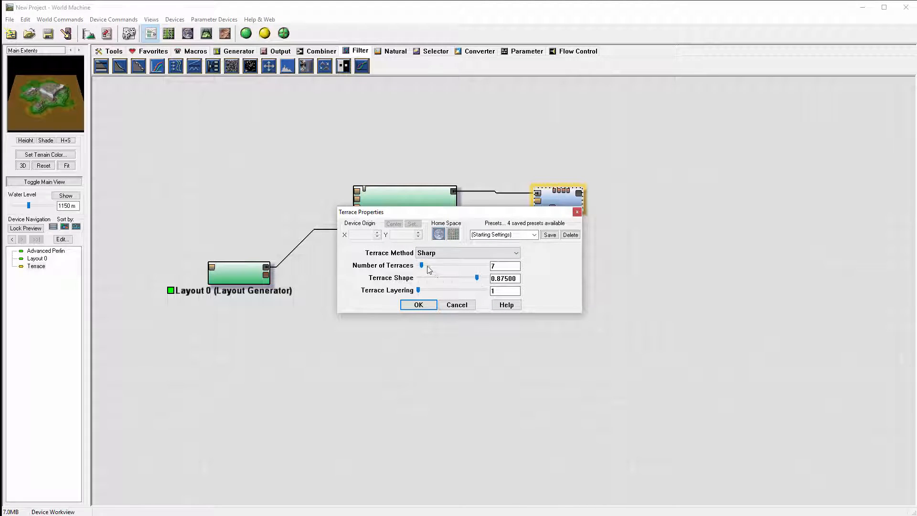
drag(422, 266, 424, 266)
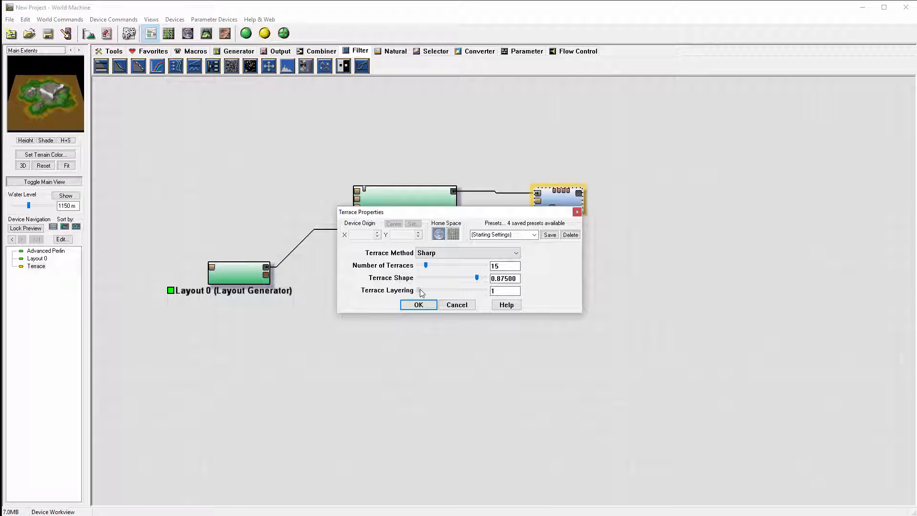
click(413, 307)
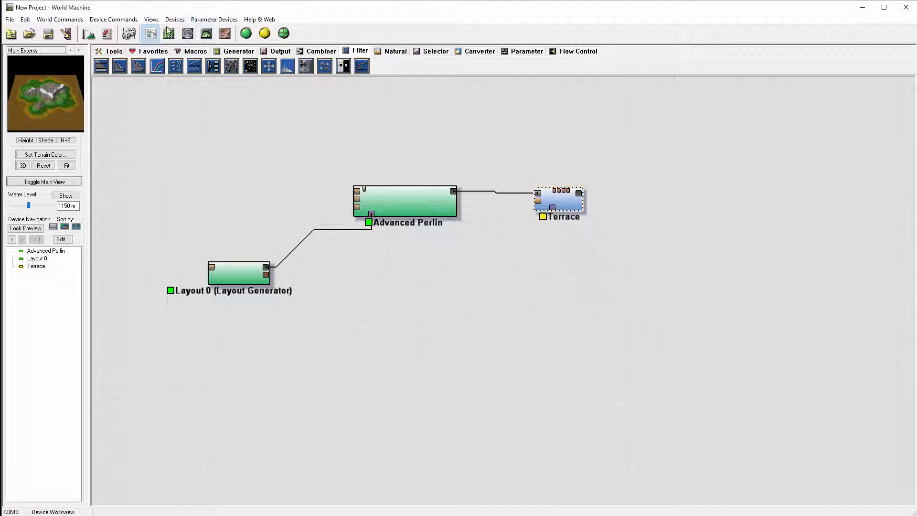
Examine the terraced island in 3D from several angles and return to the device network
click(201, 35)
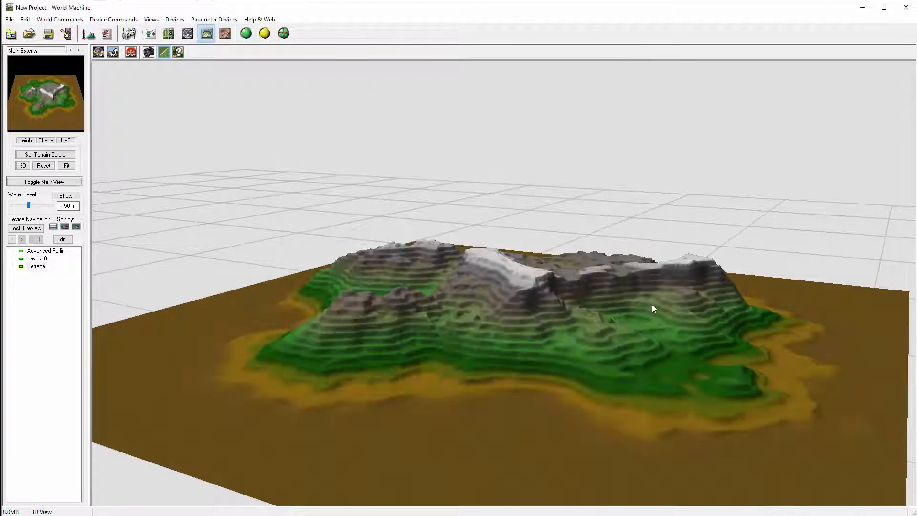
drag(533, 306, 442, 385)
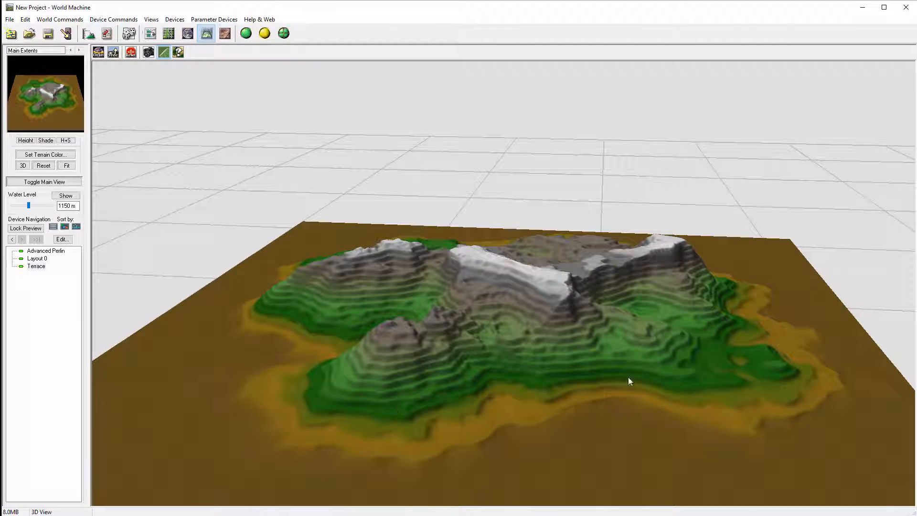
drag(328, 331, 378, 318)
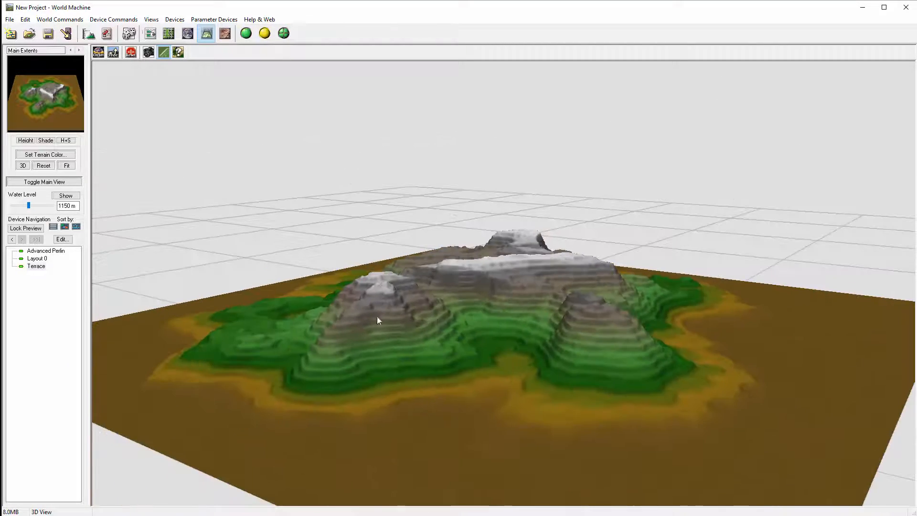
click(144, 35)
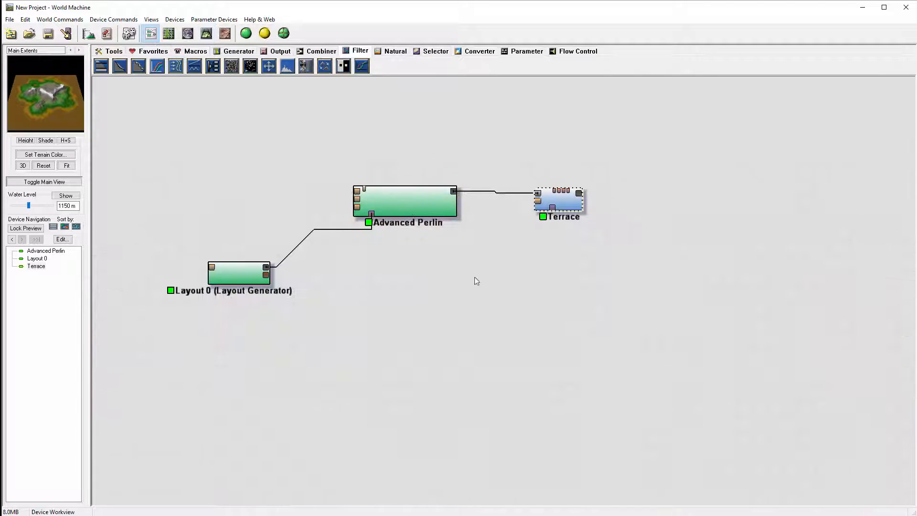
Add a Clamp filter below the Terrace, feeding it the Advanced Perlin output and connecting its output to the Terrace's mask input
click(571, 203)
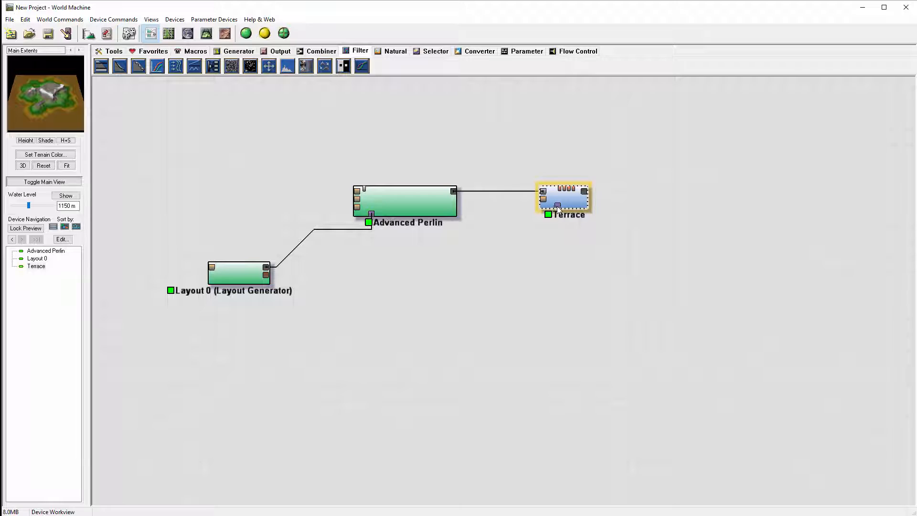
click(101, 67)
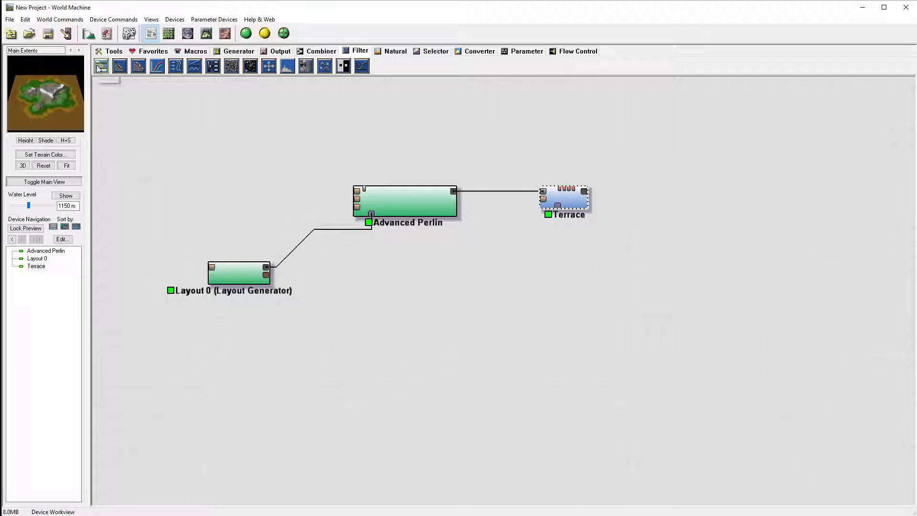
click(511, 269)
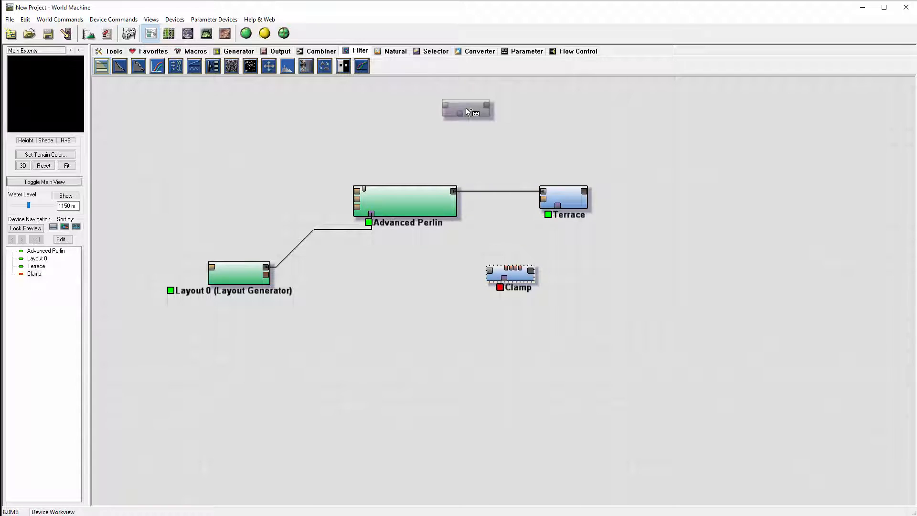
right_click(466, 108)
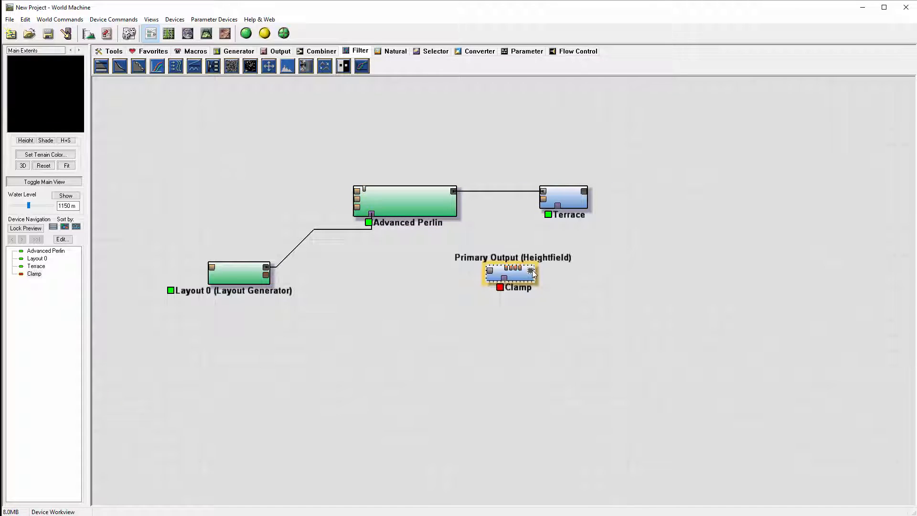
drag(531, 270, 558, 206)
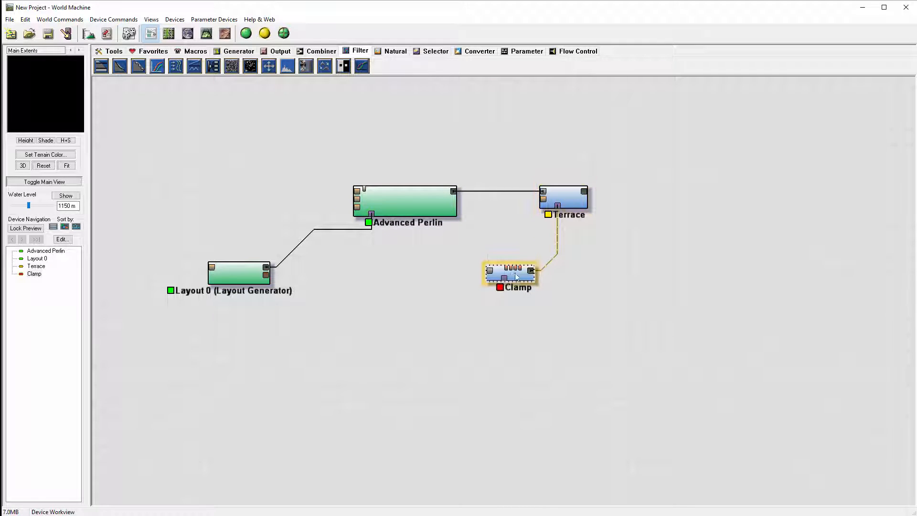
drag(454, 191, 488, 271)
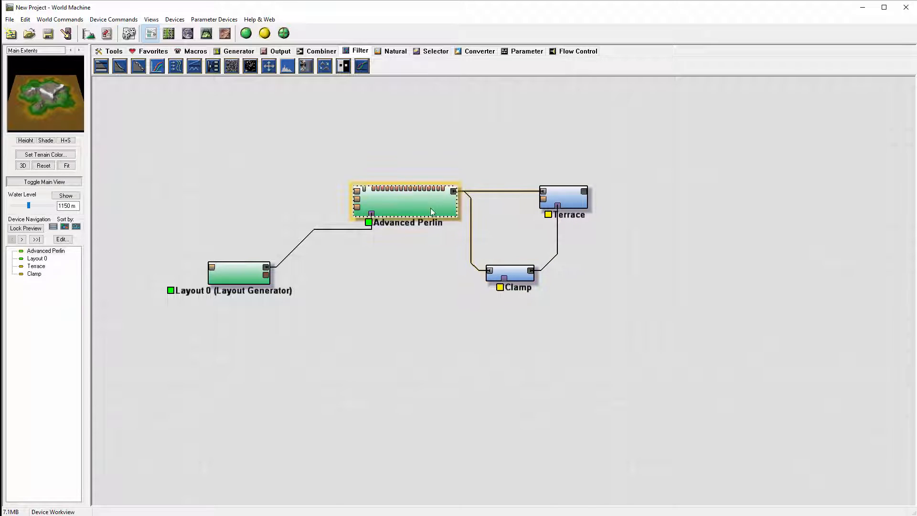
Try the Clamp styles and limits, choosing Clip with a height range from 1338.75 m to 2625 m
double_click(514, 275)
drag(459, 200, 660, 206)
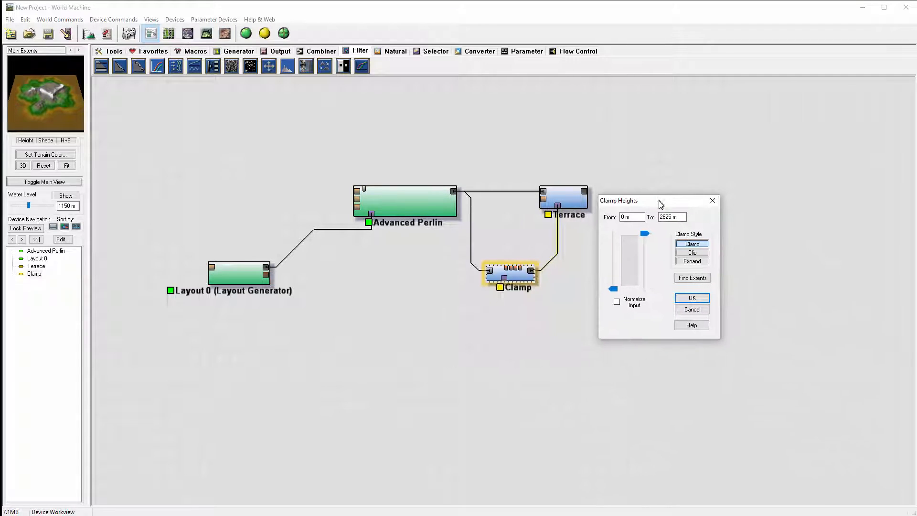
click(691, 253)
drag(614, 286, 619, 313)
click(698, 246)
mouse_move(643, 242)
mouse_down()
mouse_move(642, 267)
mouse_move(645, 234)
mouse_up()
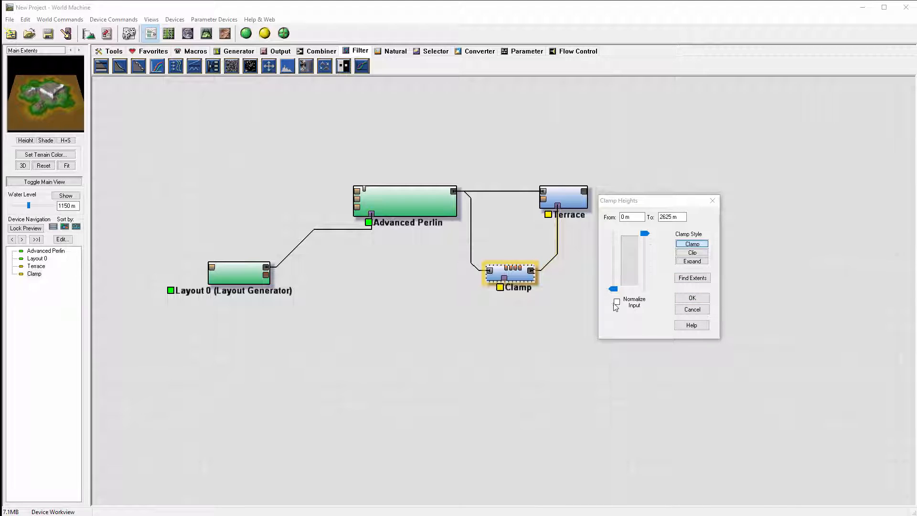
drag(615, 292, 613, 263)
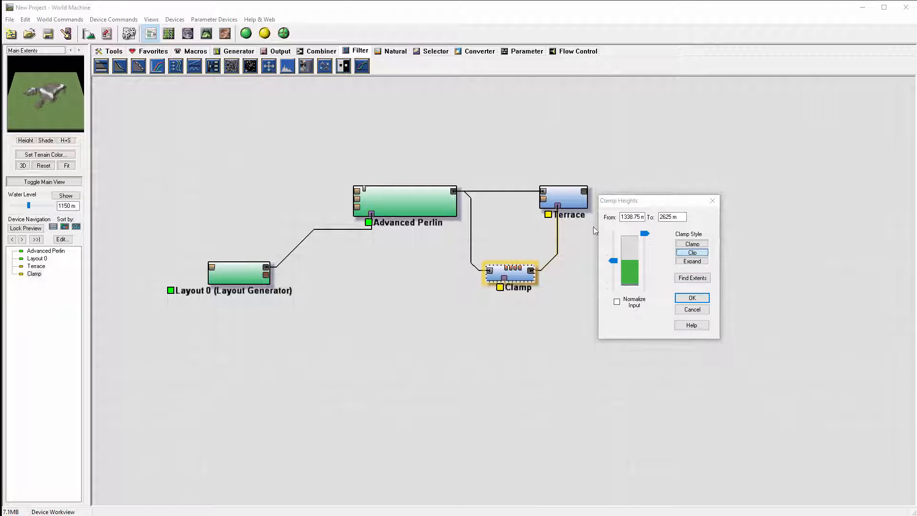
click(692, 297)
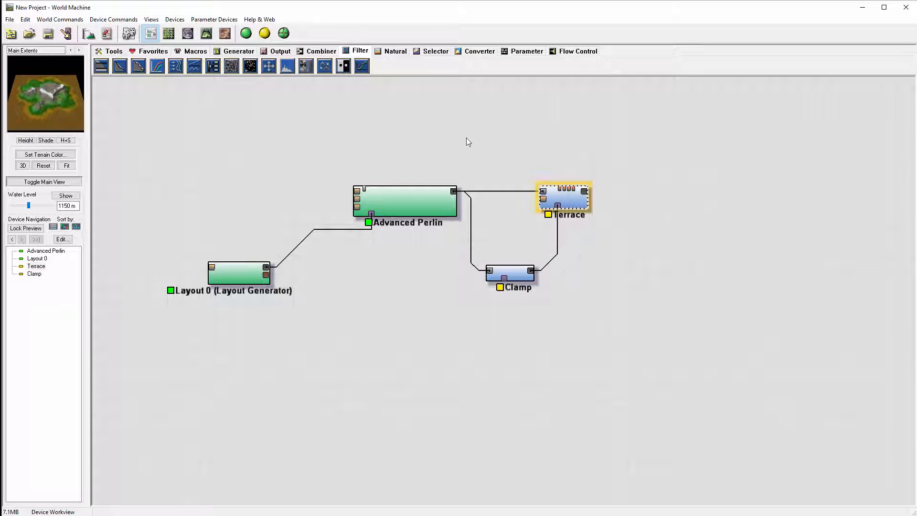
Build the terrain and examine the clamp-masked terraces in 3D from several sides
click(246, 34)
click(206, 33)
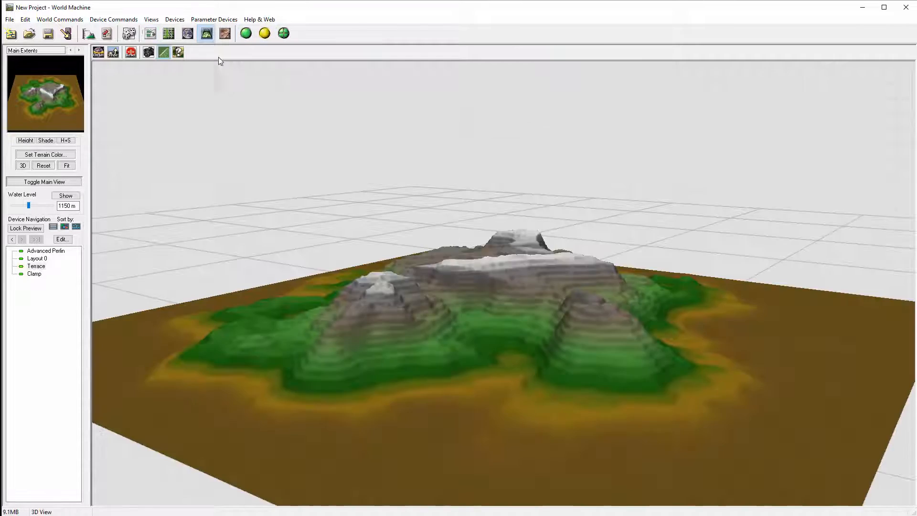
drag(520, 291, 425, 287)
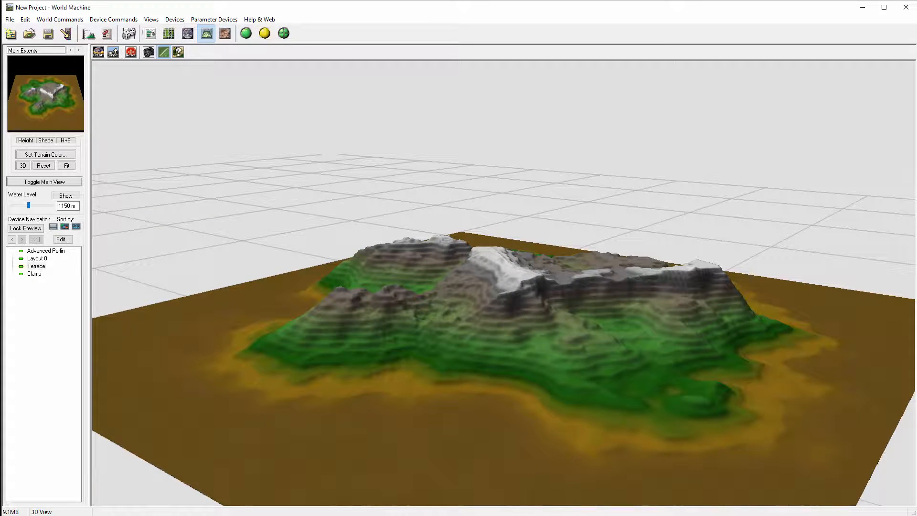
drag(681, 346, 615, 444)
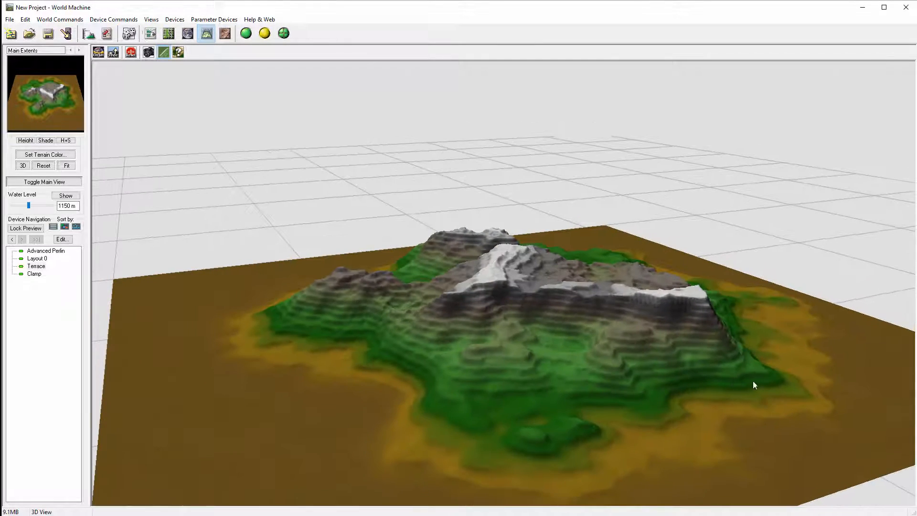
drag(754, 384, 587, 369)
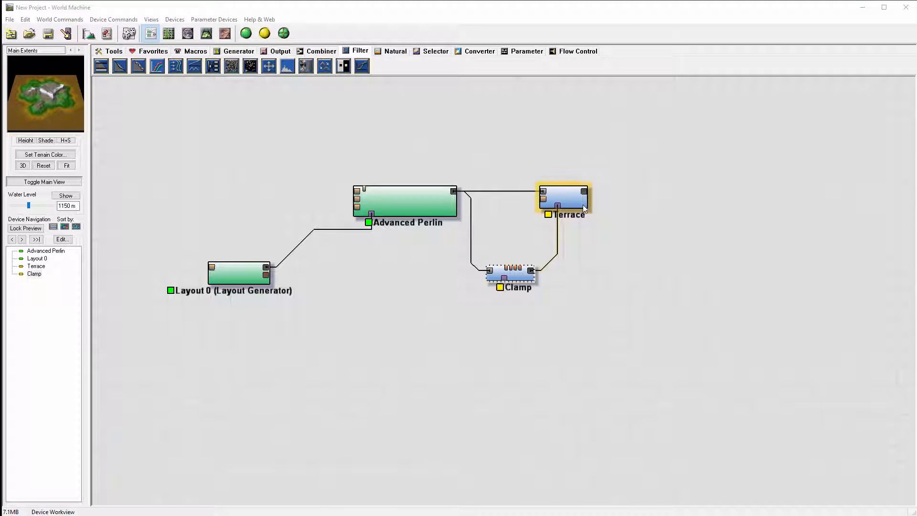
Lock the preview on the Terrace device and show its terrain in 3D from above
right_click(572, 199)
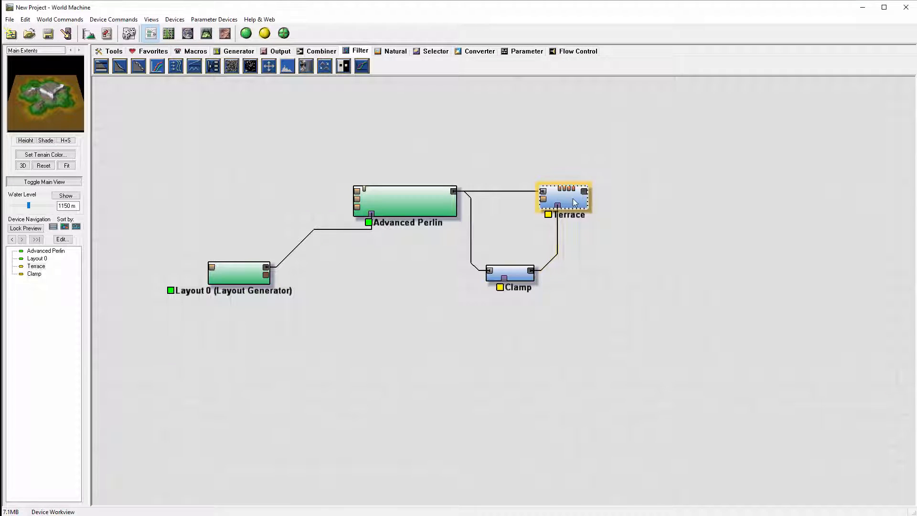
click(646, 214)
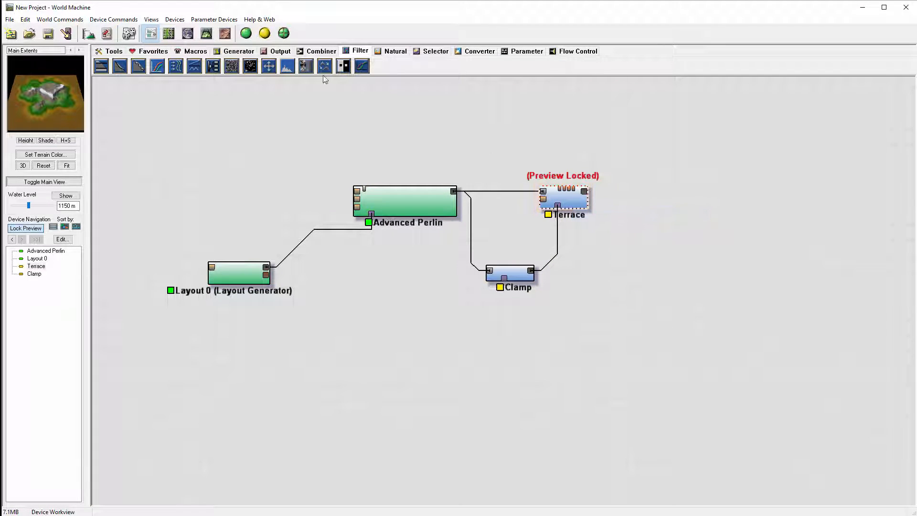
click(207, 33)
drag(517, 271, 511, 300)
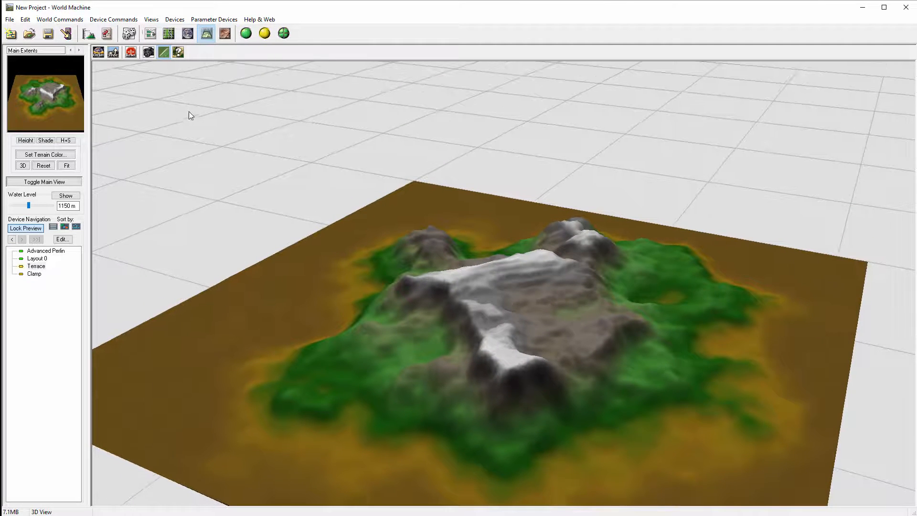
Switch the Clamp device to the Expand style with a height range from 1207.5 m to 2625 m
double_click(37, 276)
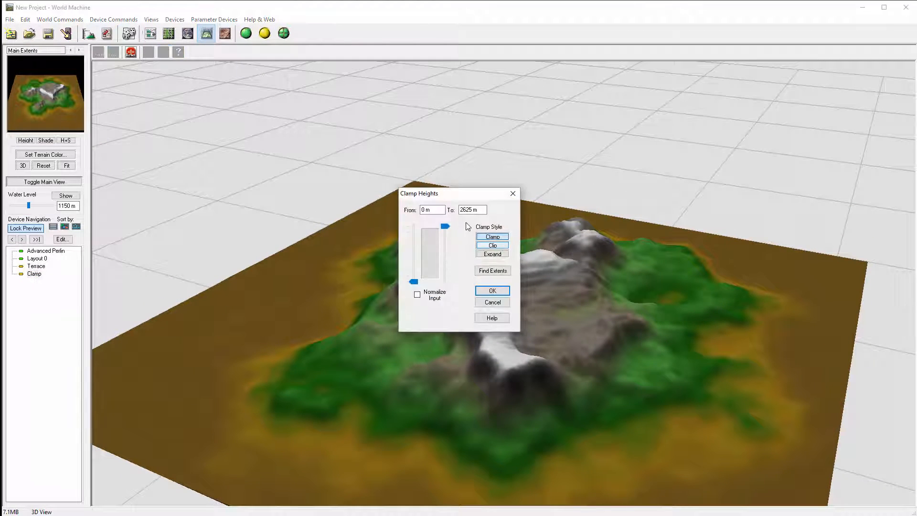
drag(478, 196, 350, 132)
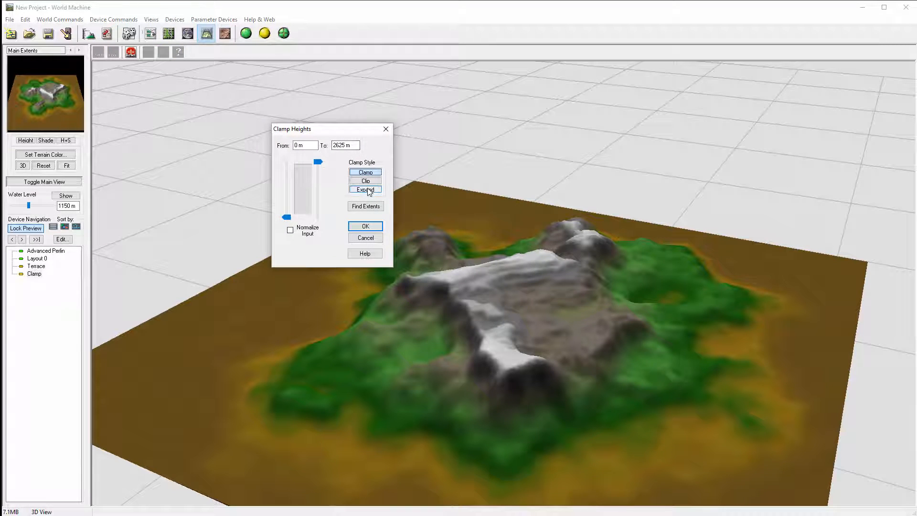
click(367, 190)
drag(318, 170, 295, 174)
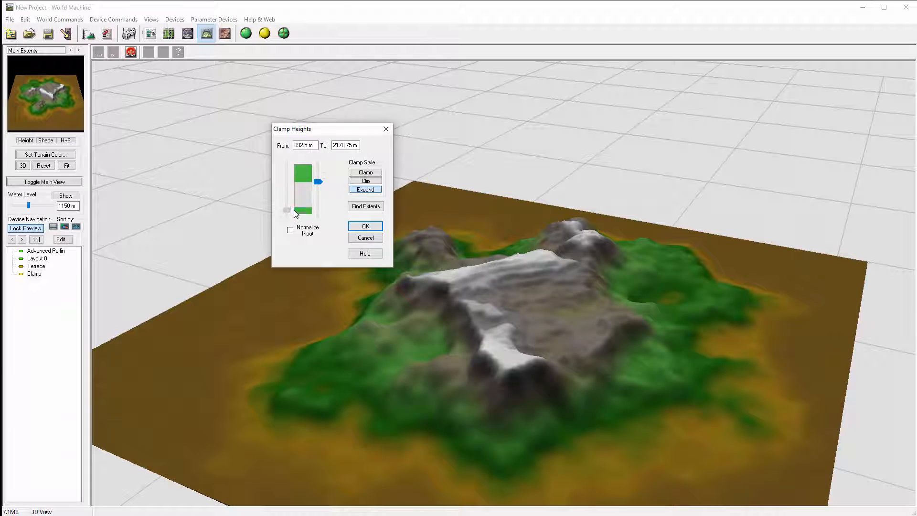
drag(294, 210, 329, 150)
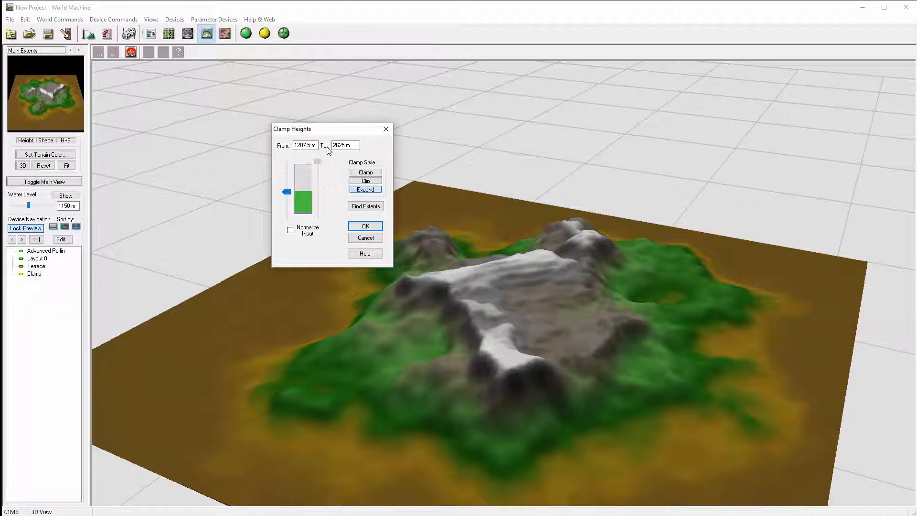
click(370, 226)
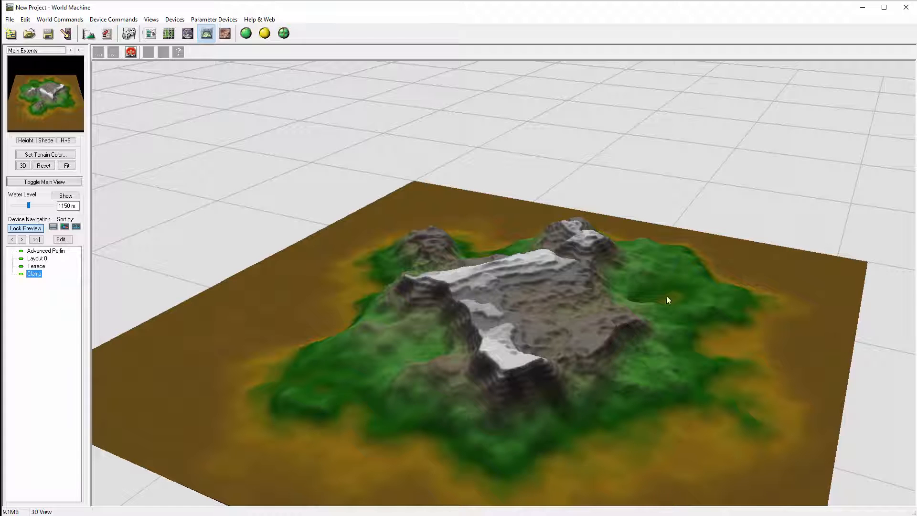
Set the Clamp's lower height limit to 1181.25 m and inspect the updated terraces on the 3D island
double_click(41, 274)
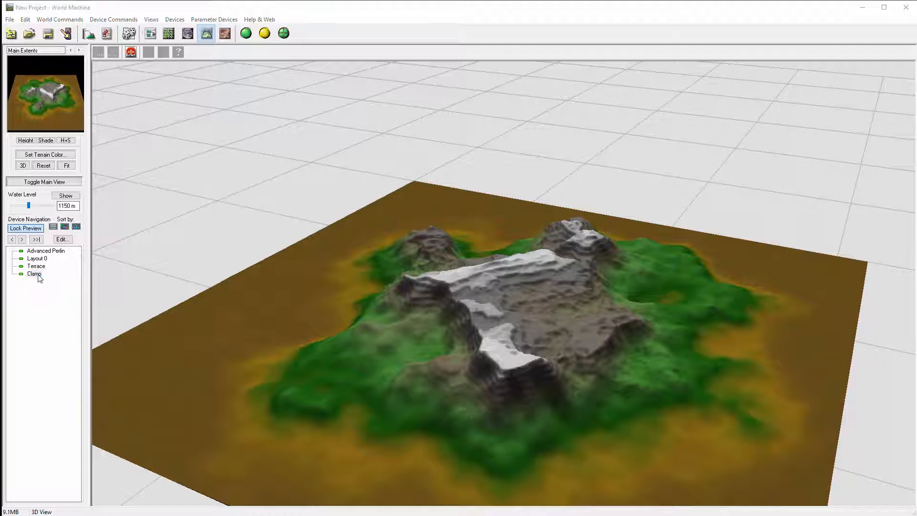
drag(414, 258, 415, 260)
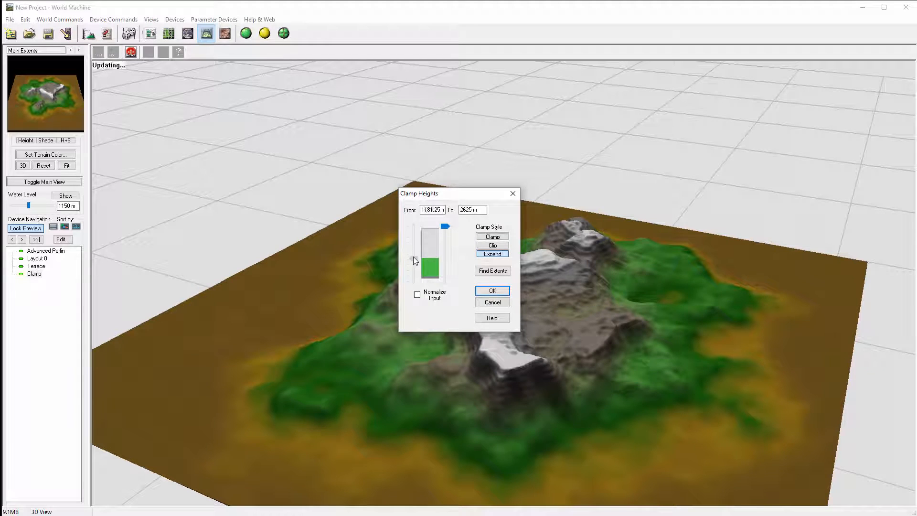
click(493, 291)
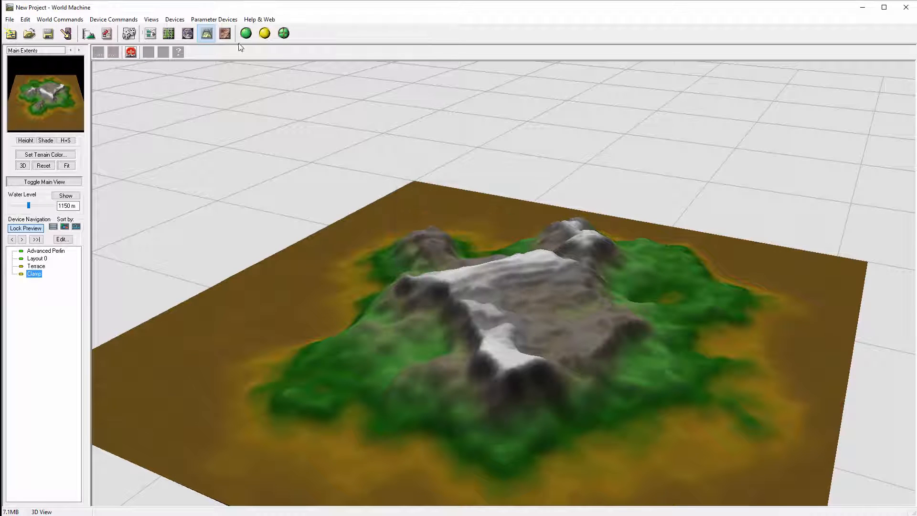
drag(436, 292, 669, 322)
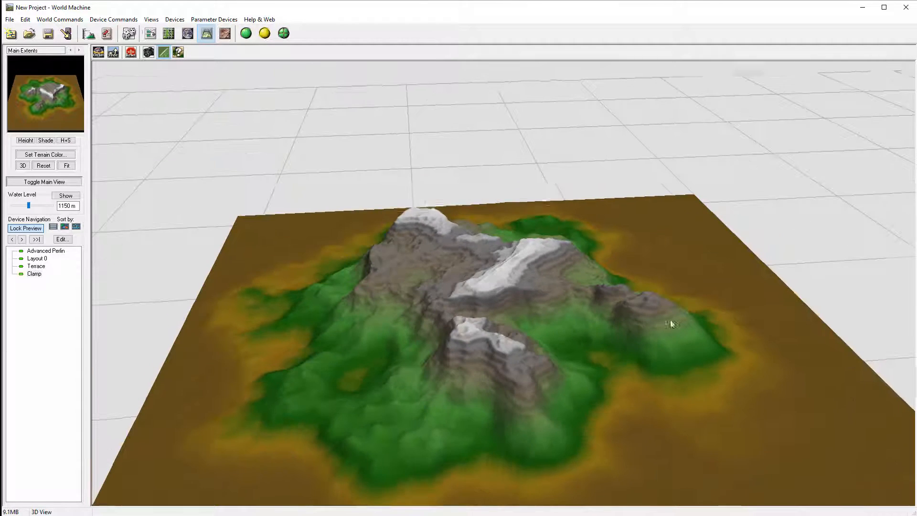
Return to the device network and unlock the preview on the Terrace device
click(150, 33)
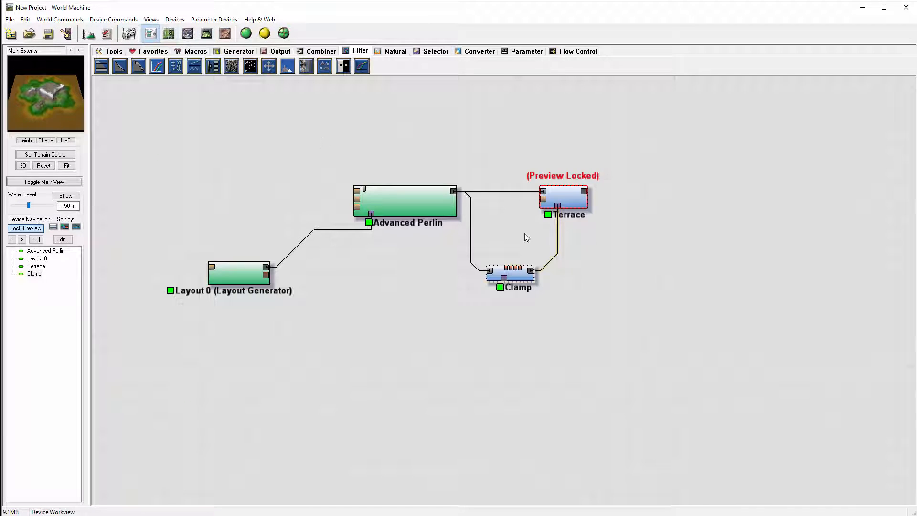
right_click(568, 202)
click(616, 213)
click(520, 276)
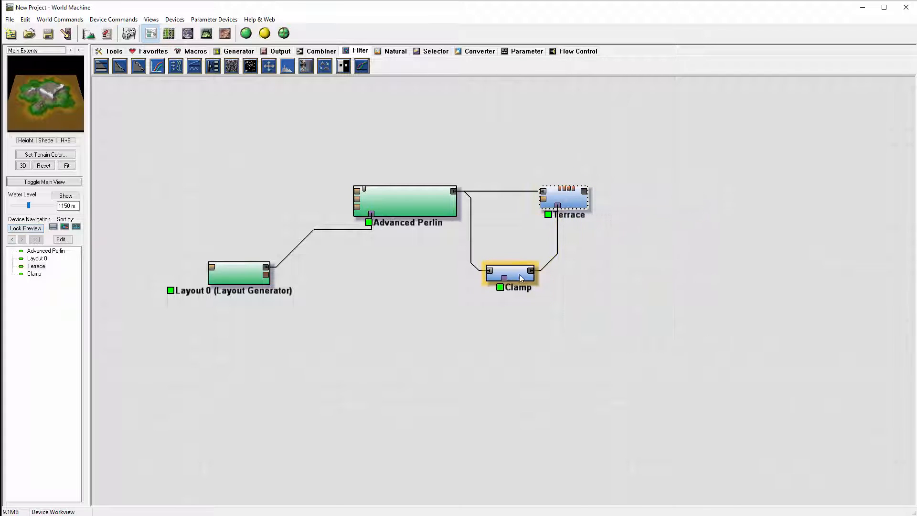
Rearrange the Advanced Perlin, Clamp and Terrace devices, spacing them out with the Clamp below and between the other two
drag(407, 192, 374, 176)
drag(520, 276, 493, 303)
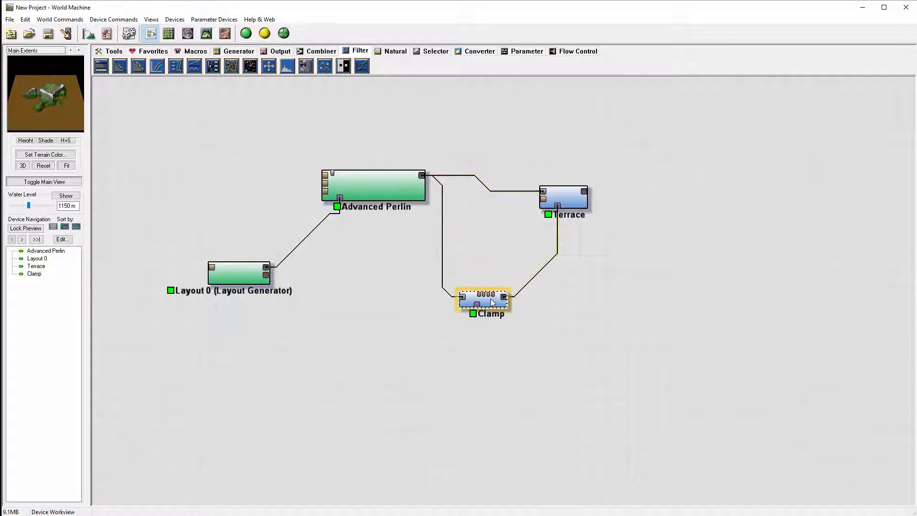
drag(567, 198, 590, 185)
drag(407, 188, 393, 205)
drag(495, 293, 535, 286)
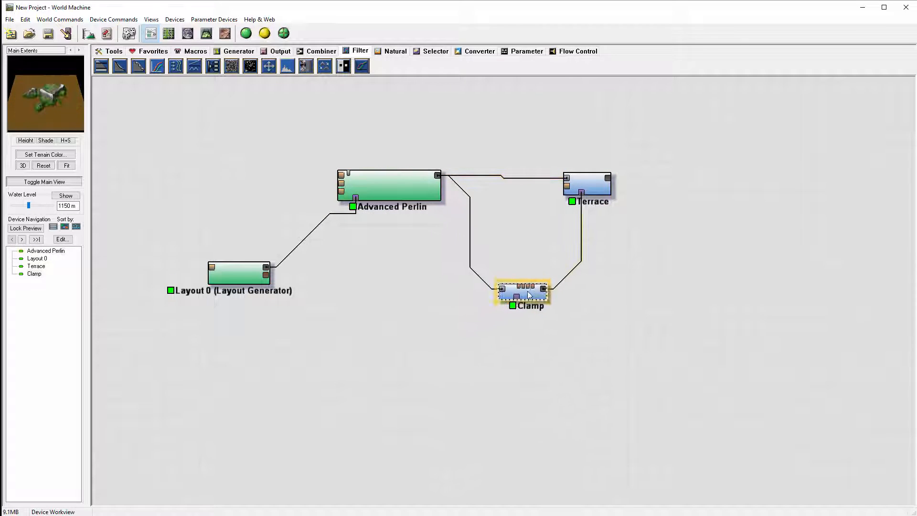
drag(588, 183, 587, 183)
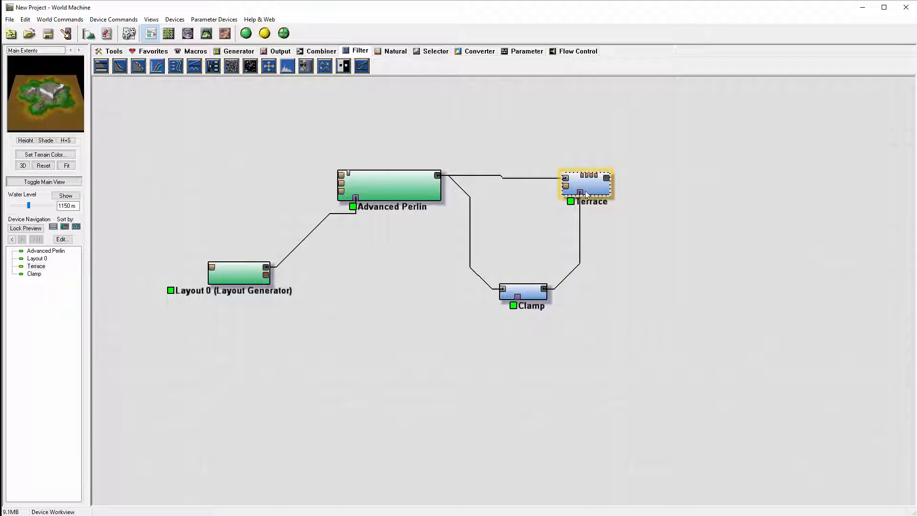
drag(526, 292, 509, 280)
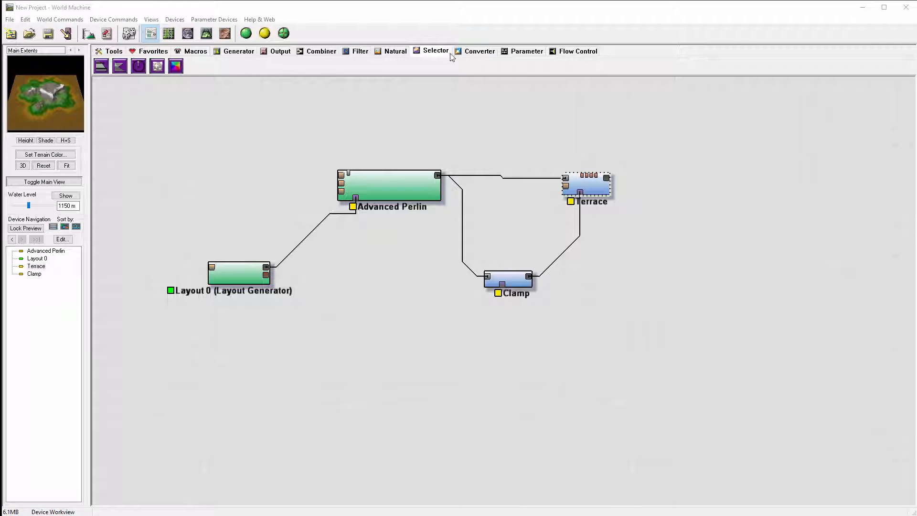
Add a Select Angle device beside the Clamp, with the Clamp output as its mask and Advanced Perlin as its primary input
click(418, 49)
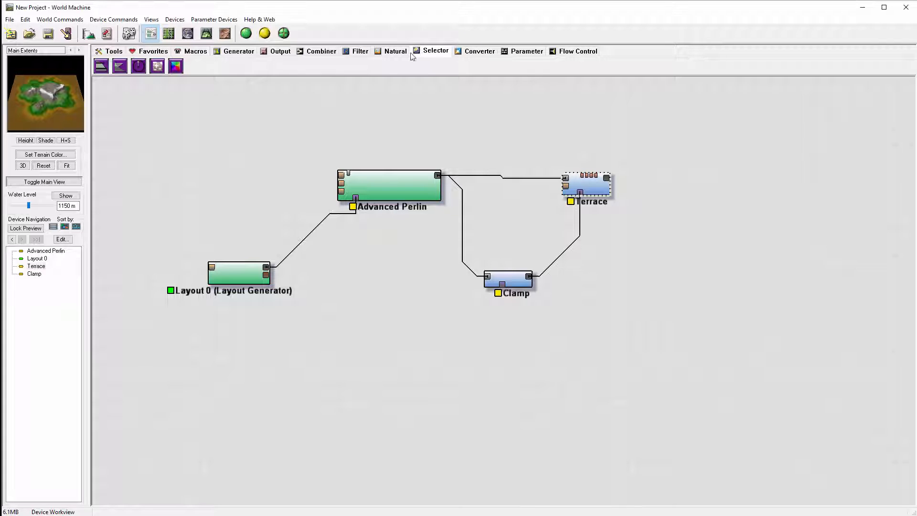
click(136, 70)
click(601, 284)
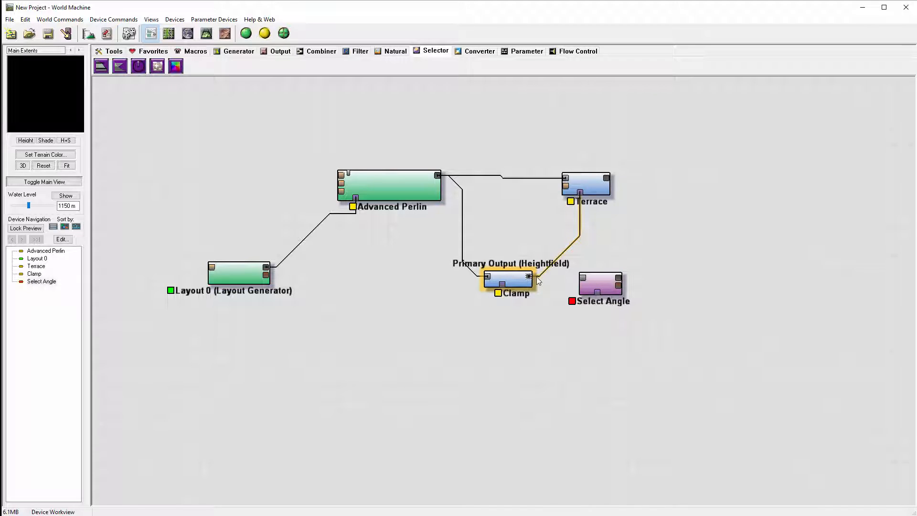
drag(529, 276, 607, 273)
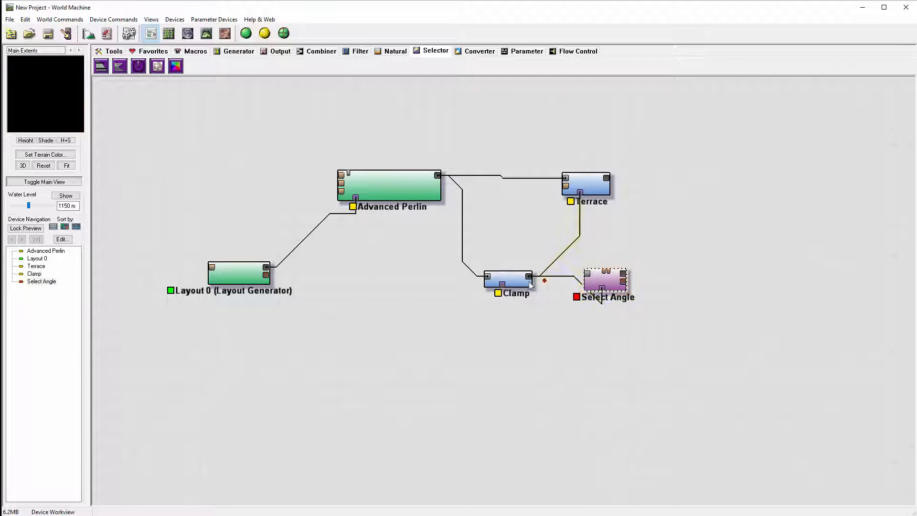
drag(438, 175, 588, 274)
click(613, 275)
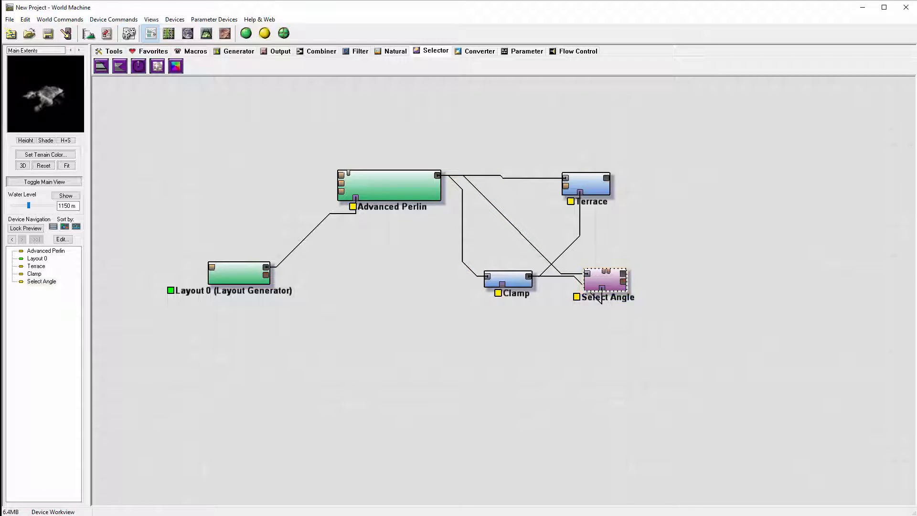
Set the Select Angle to heading 168 and elevation 0, and connect its output to the Terrace mask input
double_click(605, 279)
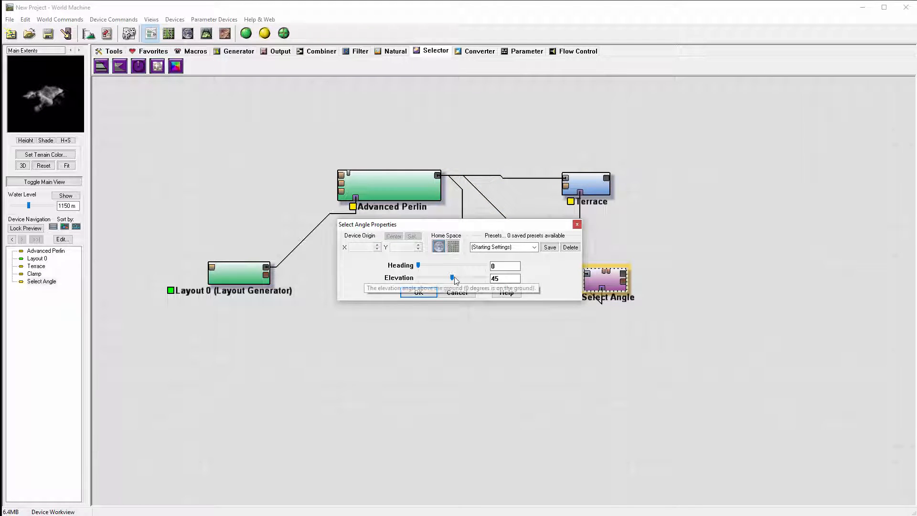
drag(452, 277, 373, 278)
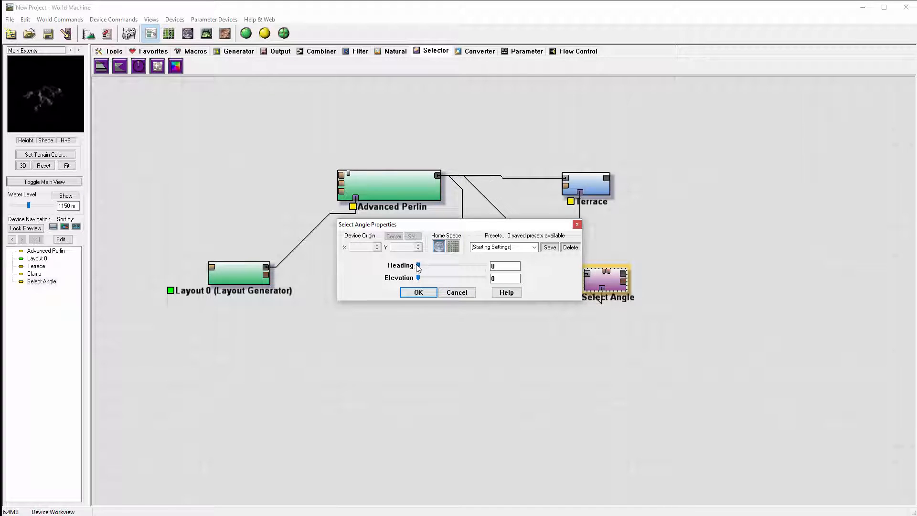
drag(419, 266, 451, 269)
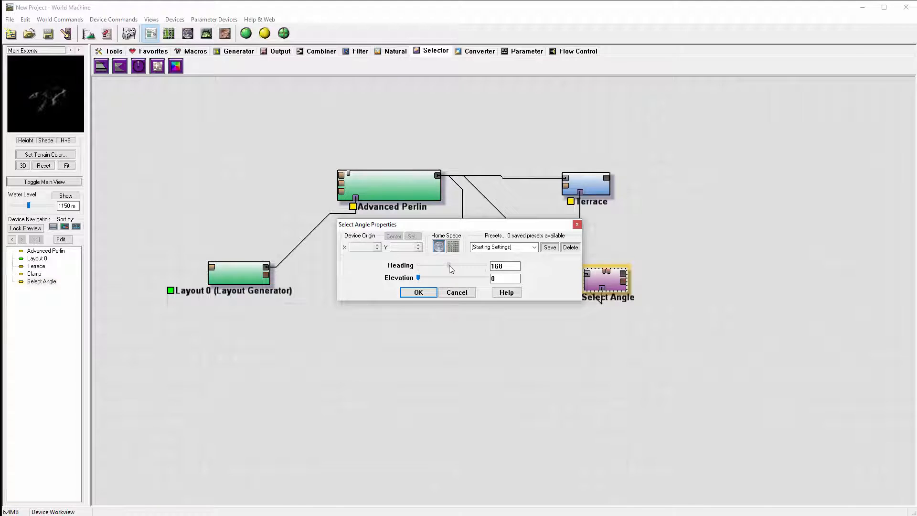
click(415, 294)
drag(625, 277, 591, 184)
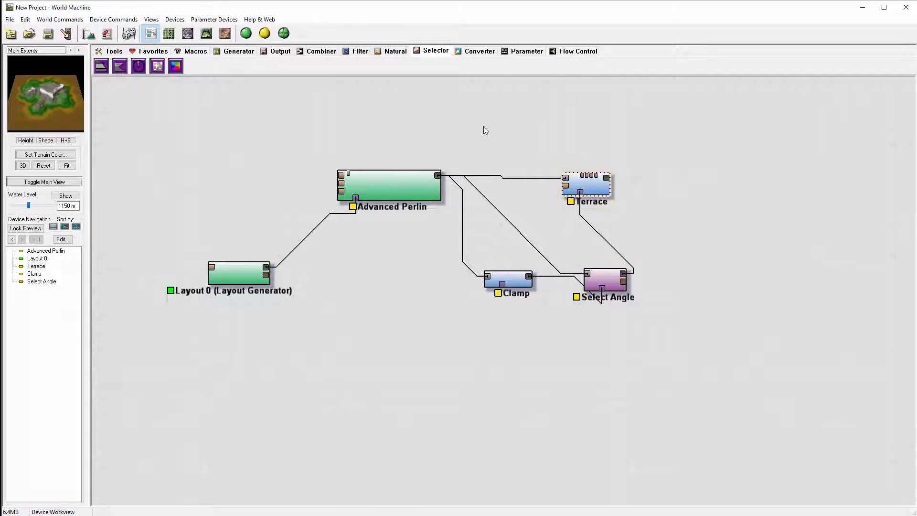
Build the world and inspect the angle-masked terraces on the 3D island from several sides
click(206, 33)
click(246, 33)
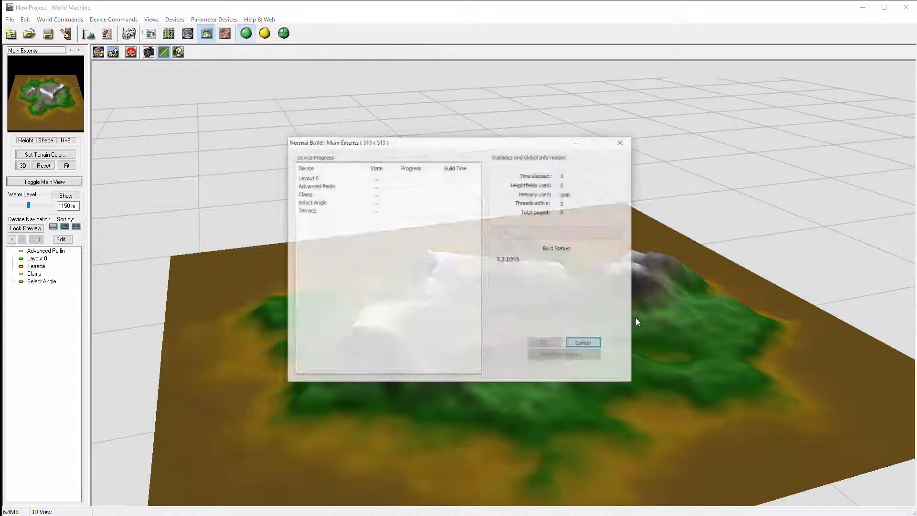
drag(394, 308, 449, 300)
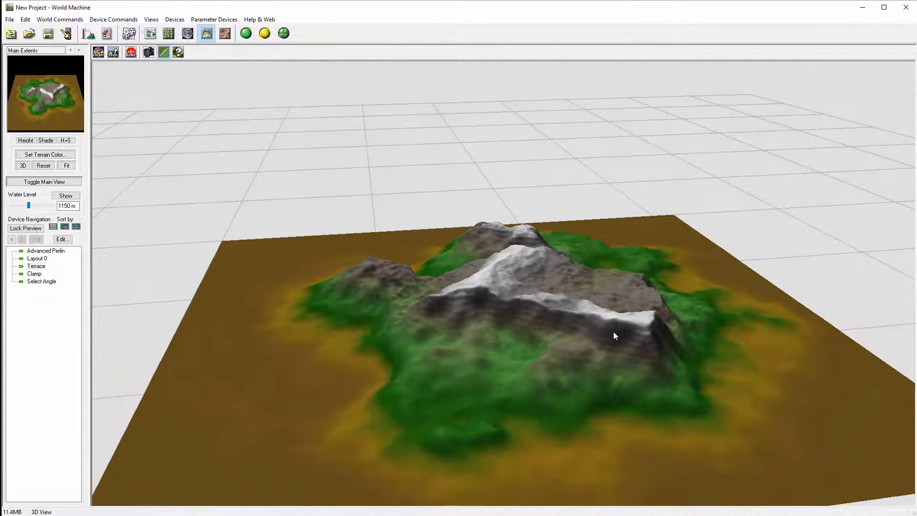
drag(615, 335, 553, 297)
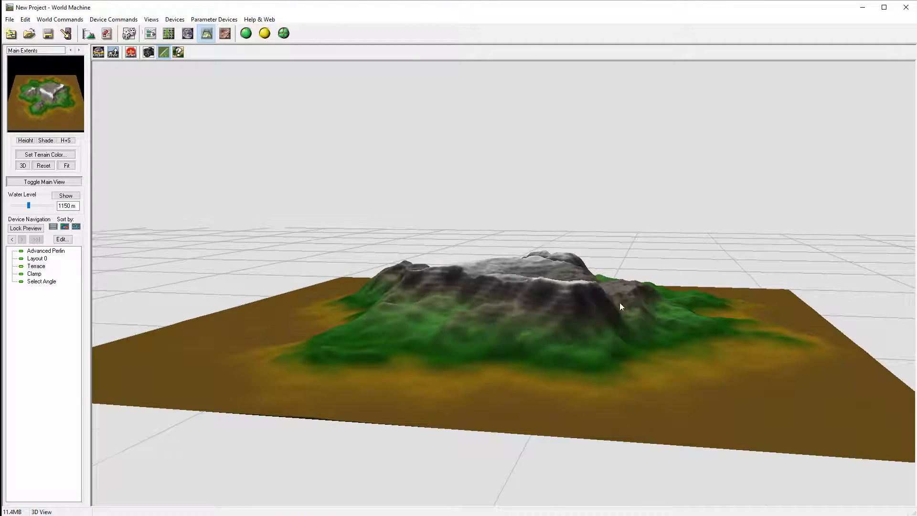
drag(620, 303, 591, 332)
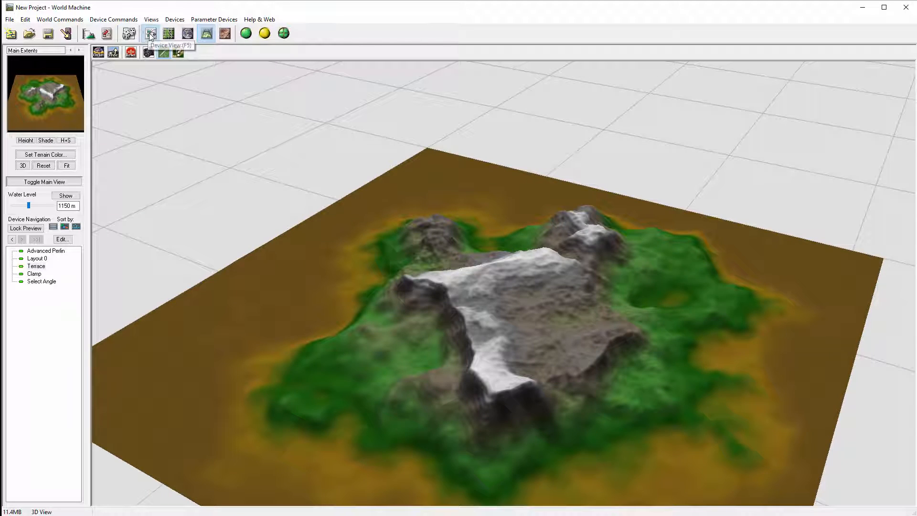
Return to the device network and tidy the layout so Clamp and Select Angle sit in a row below the Terrace
click(151, 34)
drag(500, 284, 416, 320)
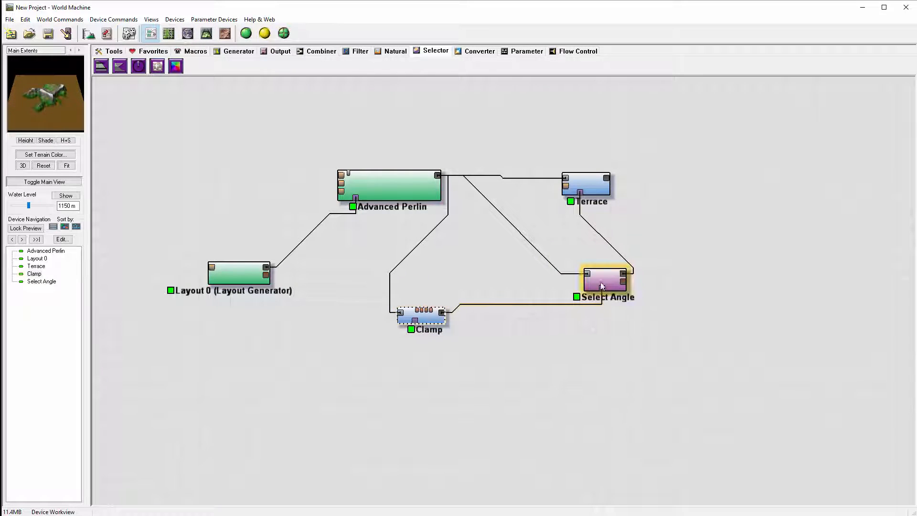
drag(602, 286, 568, 316)
drag(579, 205, 578, 180)
drag(421, 316, 468, 321)
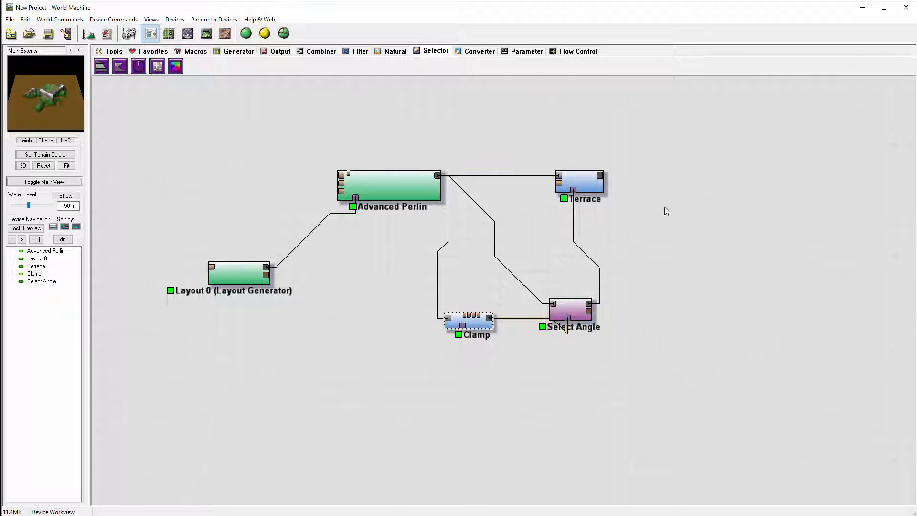
drag(623, 244, 612, 276)
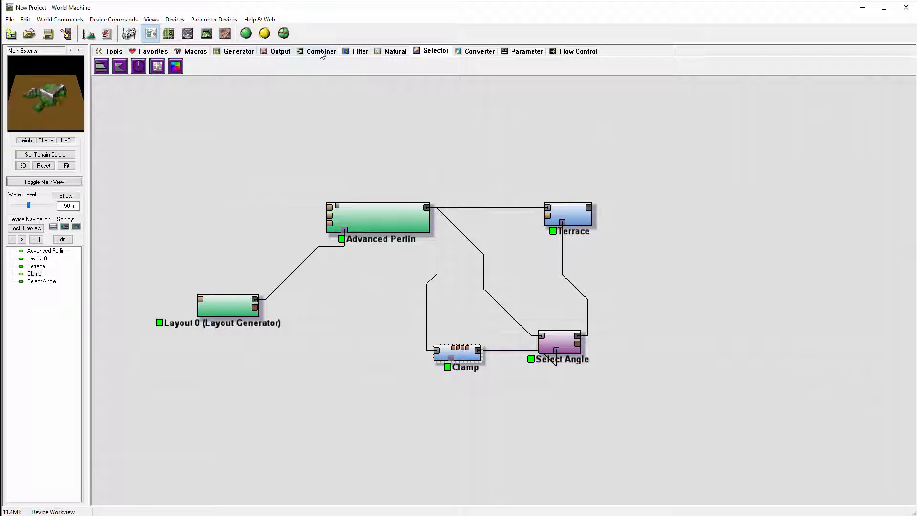
Add an Erosion device after the Terrace and connect the Terrace output to its primary input
click(400, 54)
click(101, 66)
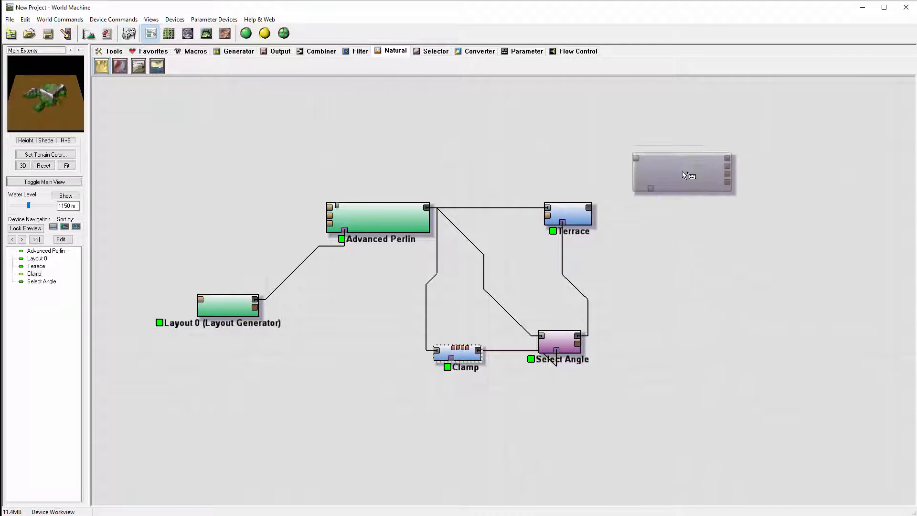
click(684, 172)
drag(671, 172, 646, 168)
click(568, 212)
drag(565, 211, 708, 206)
click(649, 153)
click(587, 231)
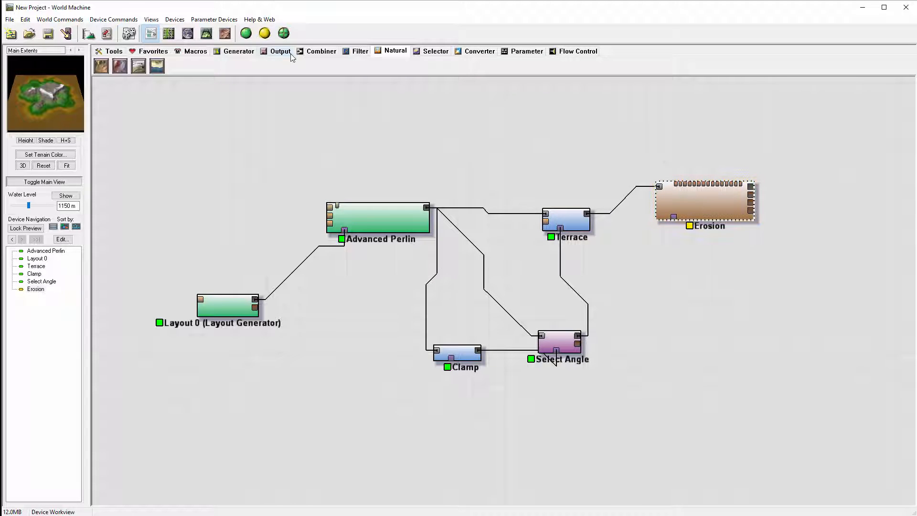
Add a second Select Angle device below the Erosion device and feed it the Terrace output
click(471, 51)
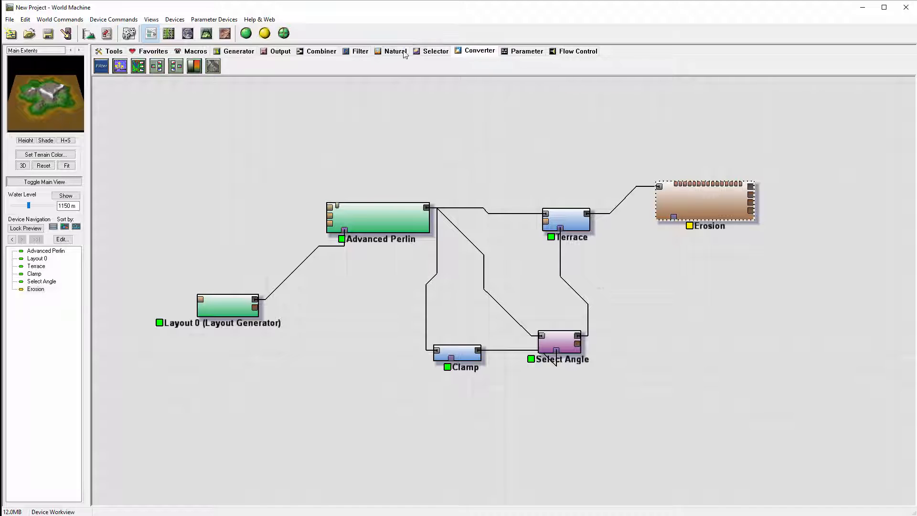
click(434, 51)
click(138, 68)
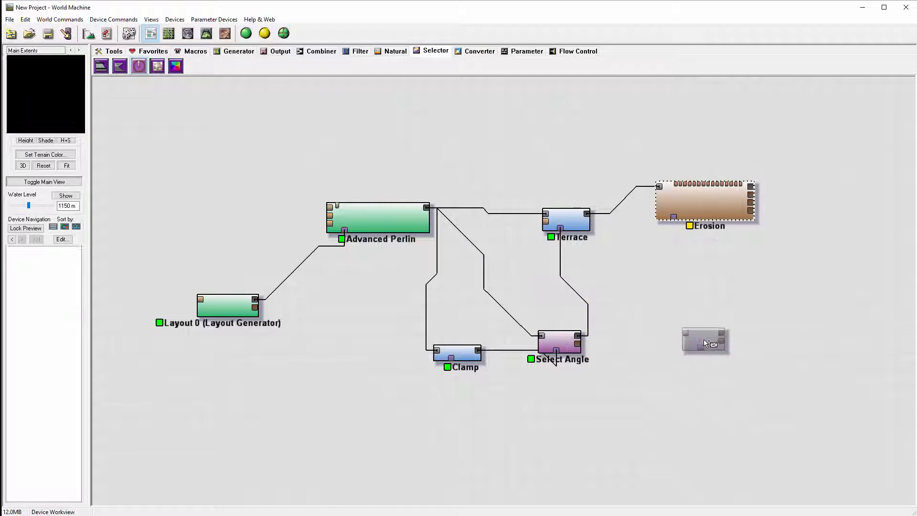
click(704, 339)
drag(588, 214, 703, 340)
Set the second Select Angle to heading 168 and elevation 1, and connect its output to the Erosion mask input
double_click(703, 341)
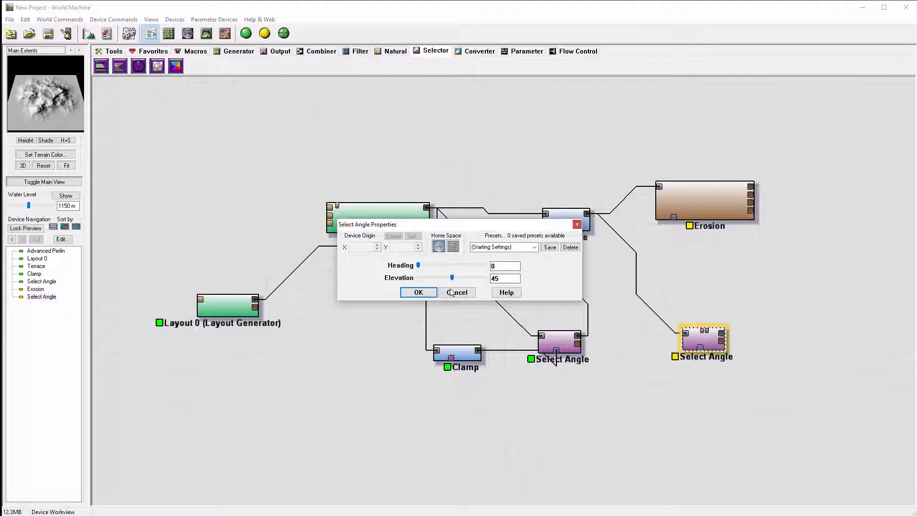
mouse_move(467, 277)
mouse_down()
mouse_move(422, 277)
mouse_move(425, 266)
mouse_move(451, 266)
mouse_move(401, 279)
mouse_move(440, 279)
mouse_move(422, 279)
mouse_up()
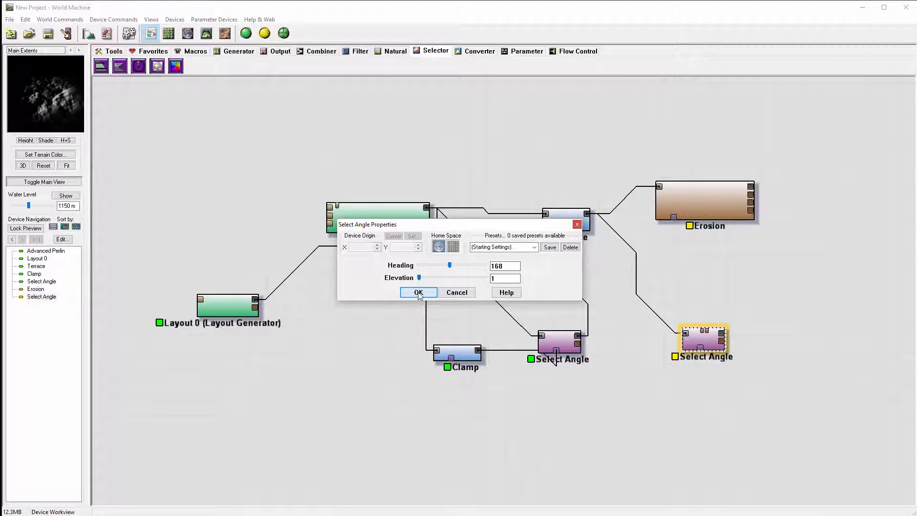
click(419, 292)
drag(723, 334, 711, 197)
Configure the Erosion device for Channeled Erosion with duration 120, sediment carry 0.429, filter strength 0.143, and geological-time enhancement enabled
double_click(711, 198)
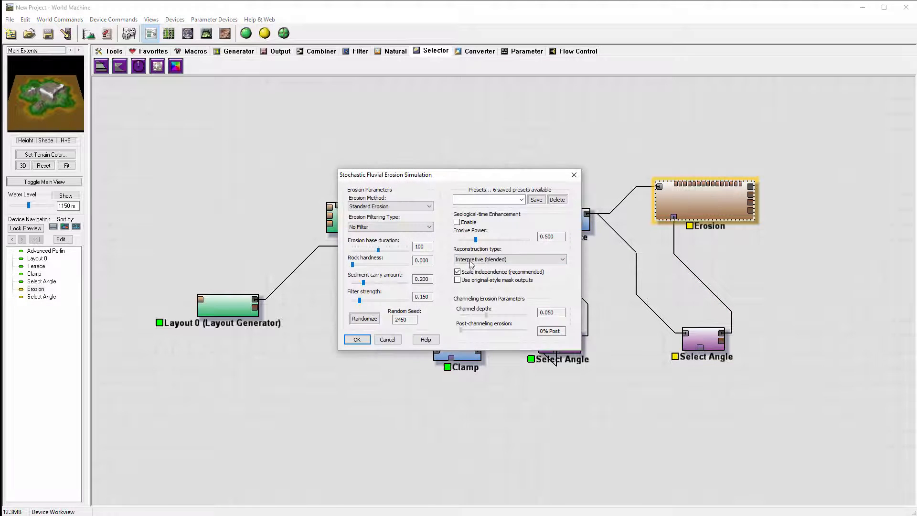
click(382, 206)
click(381, 221)
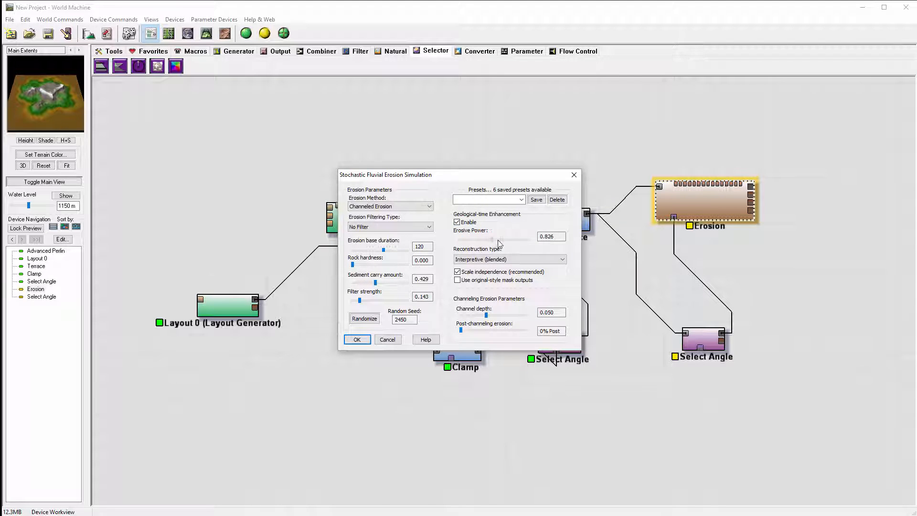
click(386, 340)
Show the eroded island in 3D and examine its slopes and cliffs from several angles
click(207, 34)
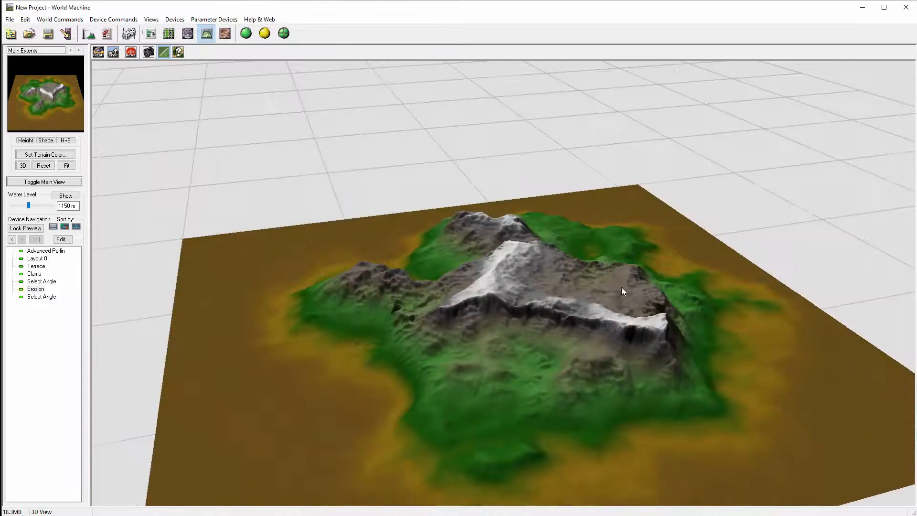
drag(622, 287, 600, 280)
scroll(576, 338, up, 2)
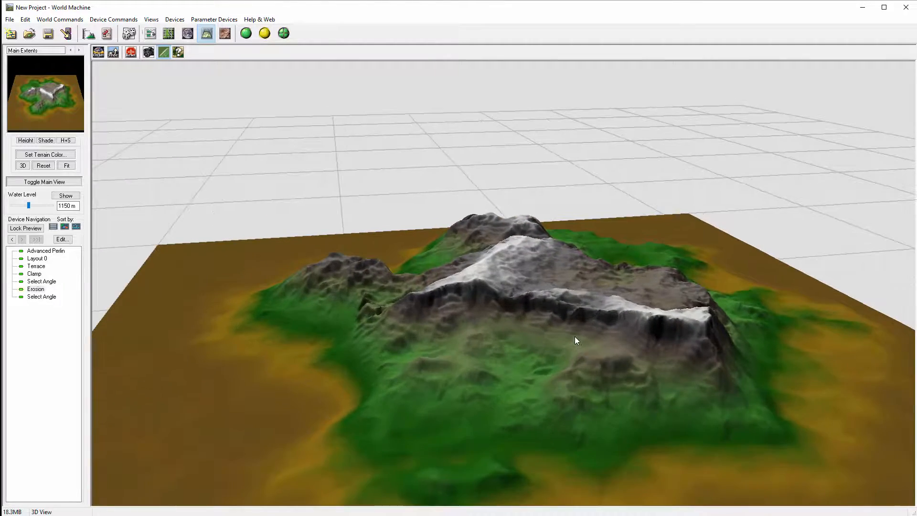
drag(575, 336, 438, 311)
drag(573, 362, 434, 367)
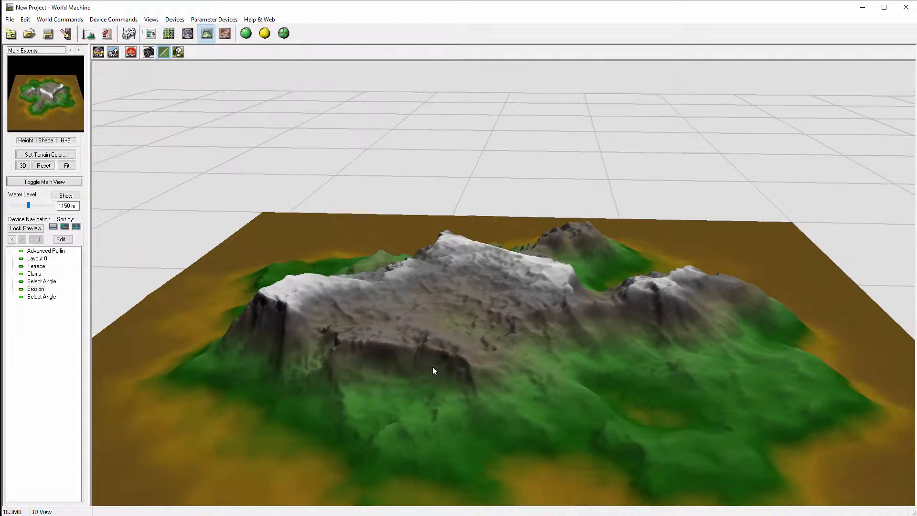
drag(736, 388, 556, 359)
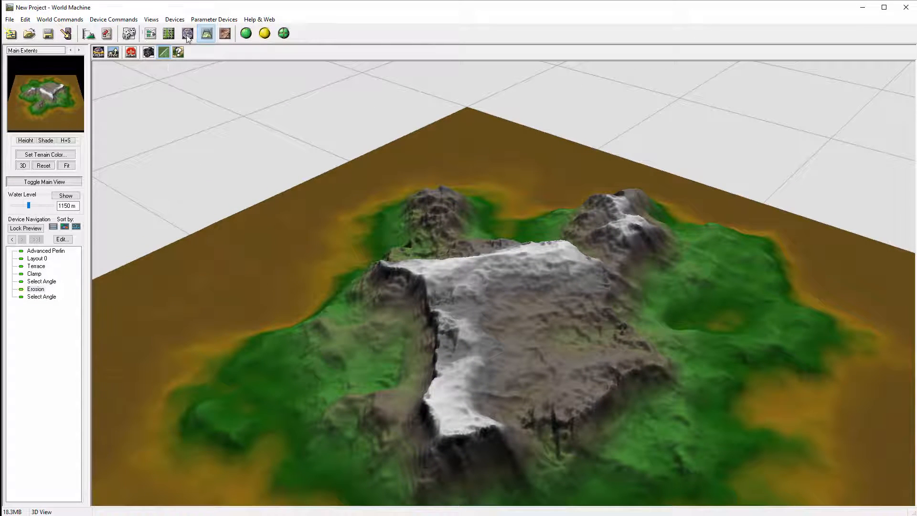
Return to the device network and reposition the Erosion, Terrace and second Select Angle devices for clearer wiring
click(151, 33)
mouse_move(704, 340)
mouse_down()
mouse_move(663, 340)
mouse_move(692, 341)
mouse_up()
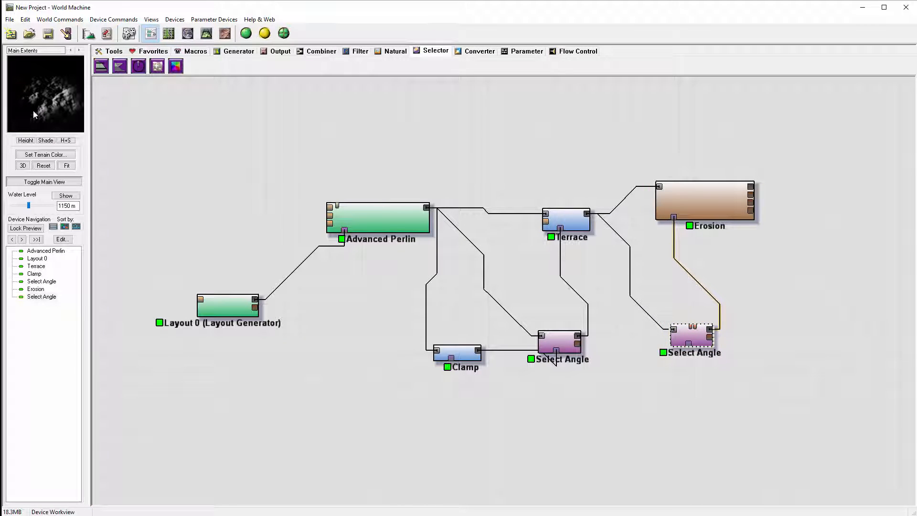
drag(702, 201, 721, 200)
drag(566, 220, 555, 208)
drag(670, 357, 641, 347)
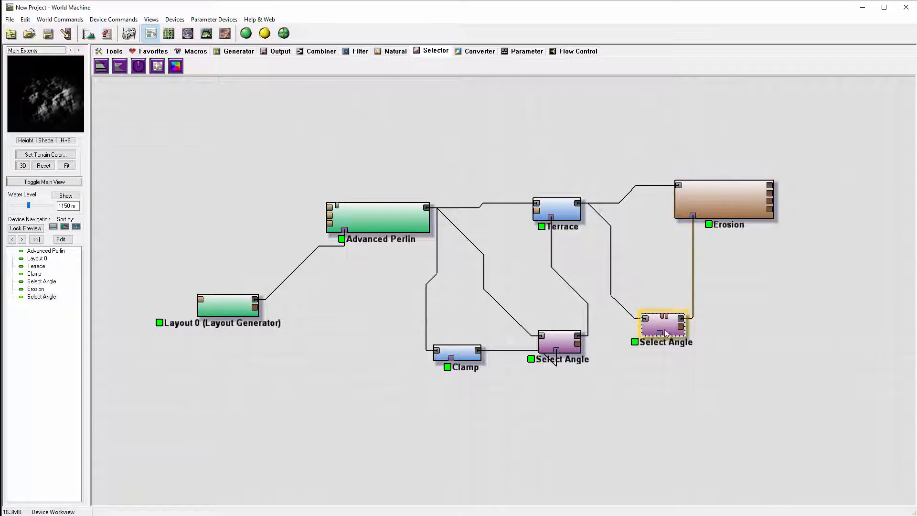
Adjust the angle settings of the Select Angle device that masks the erosion, and select the Erosion device for preview
double_click(672, 333)
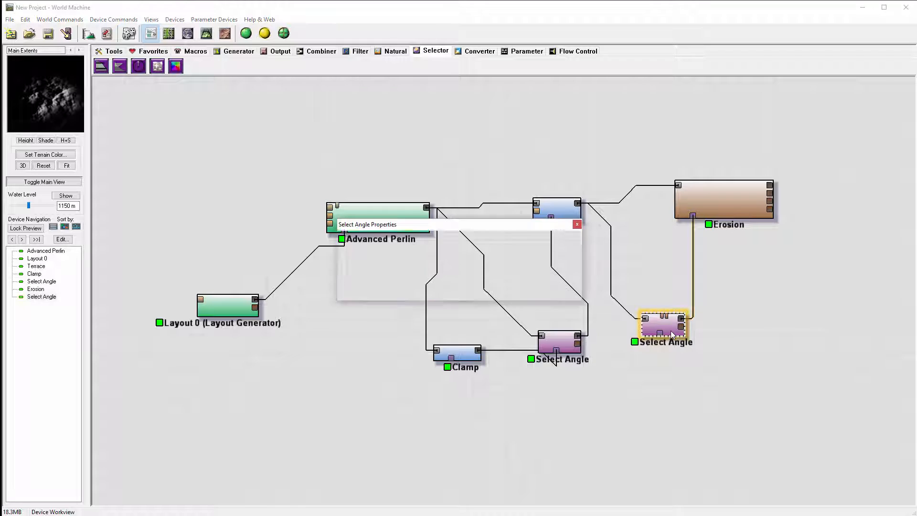
drag(420, 277, 448, 264)
click(419, 292)
click(712, 200)
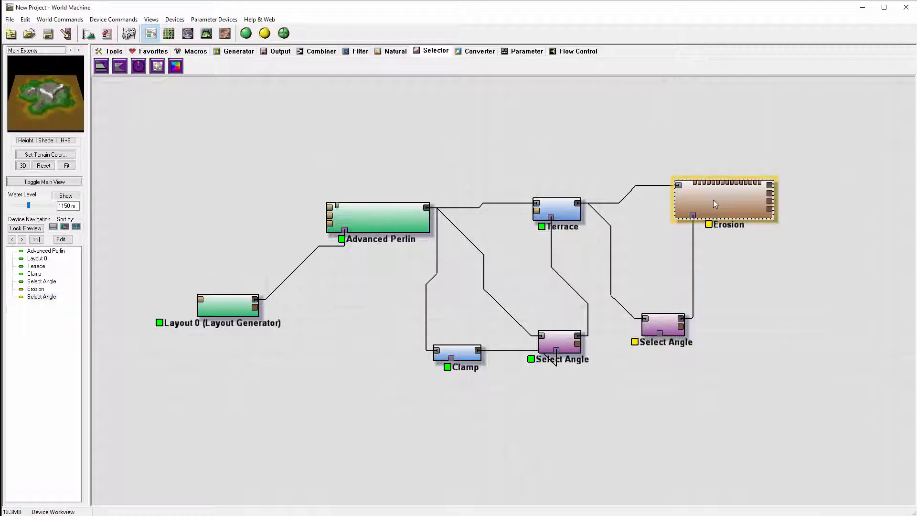
Build the masked erosion in 3D and examine the island's cliffs from several angles
click(207, 33)
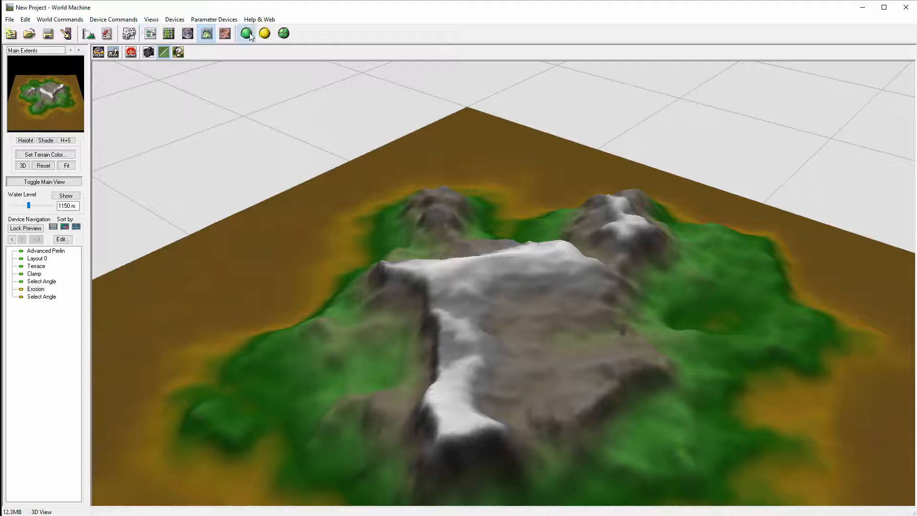
drag(755, 286, 568, 330)
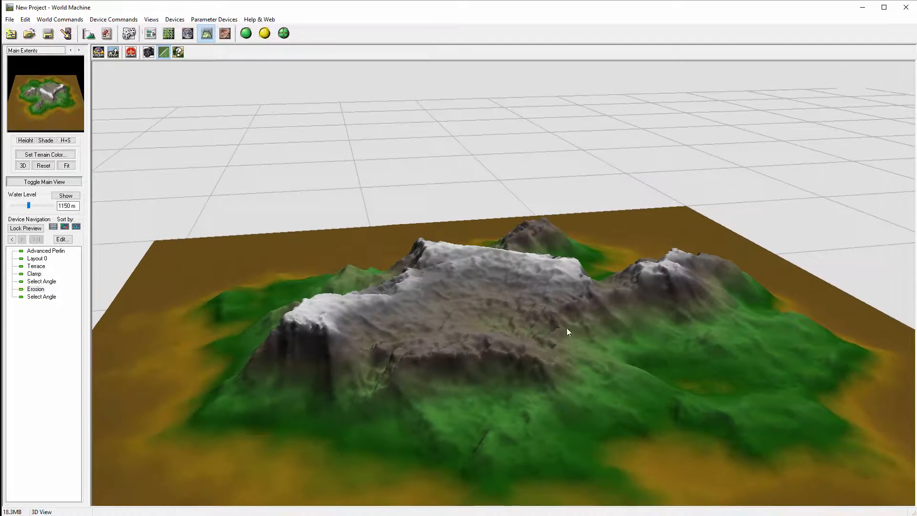
drag(620, 340, 548, 273)
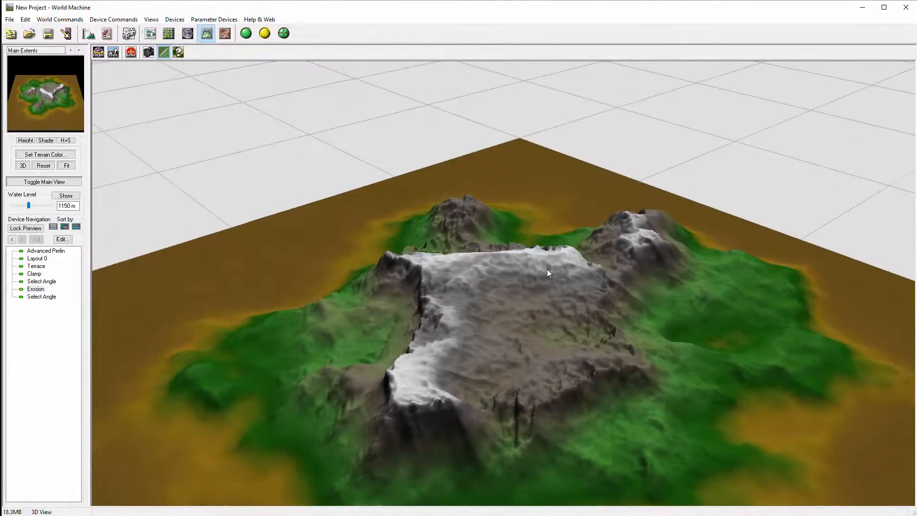
Replace the Erosion device with a Blur device fed by the Terrace output, and select it for preview
click(151, 33)
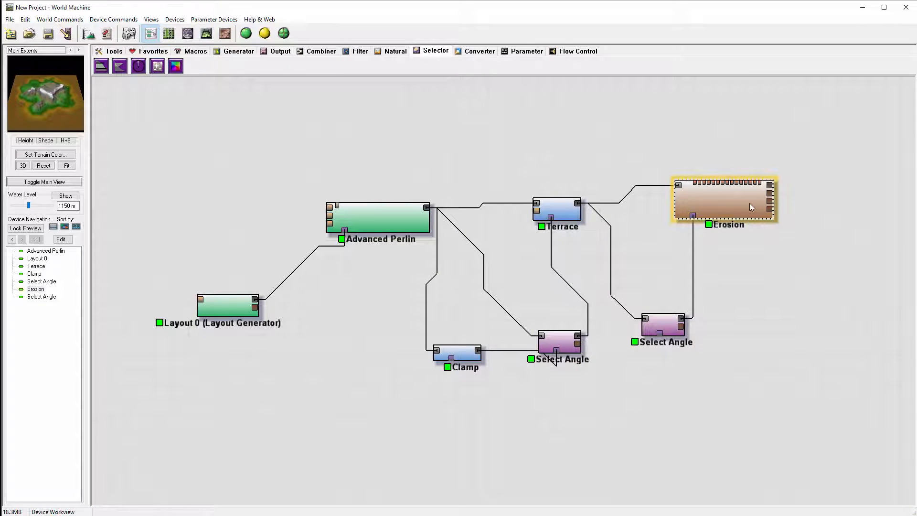
key(Delete)
key(Return)
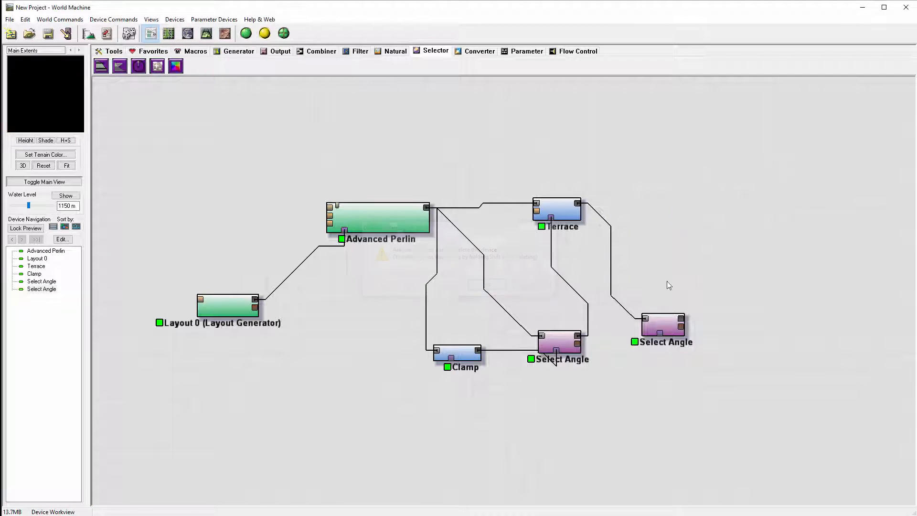
click(368, 52)
click(308, 68)
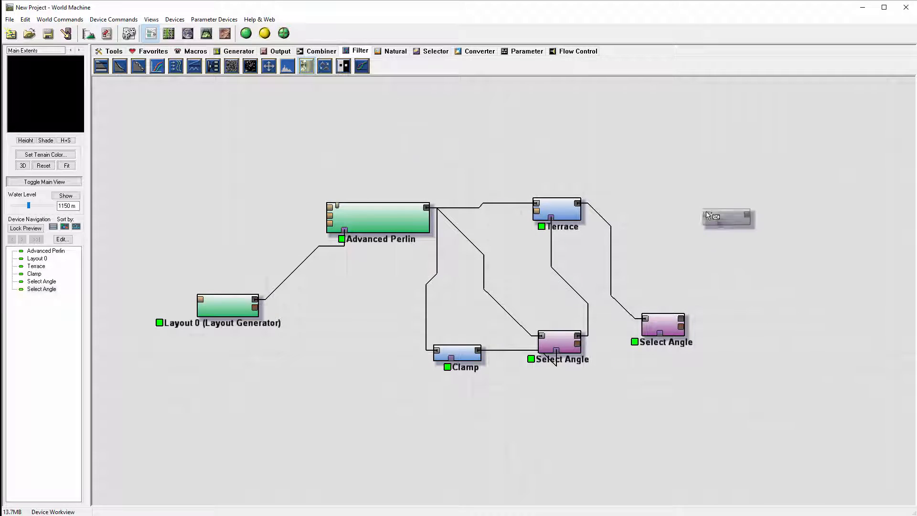
click(671, 214)
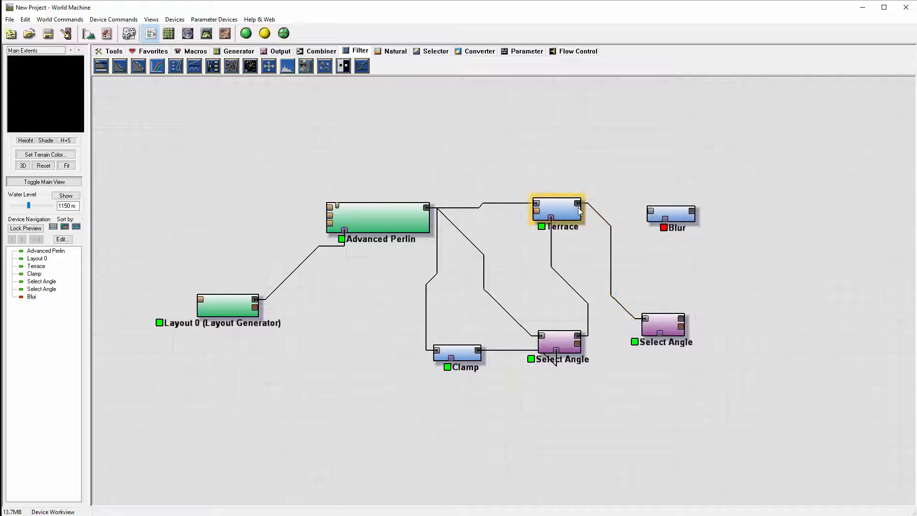
drag(577, 203, 667, 214)
click(679, 217)
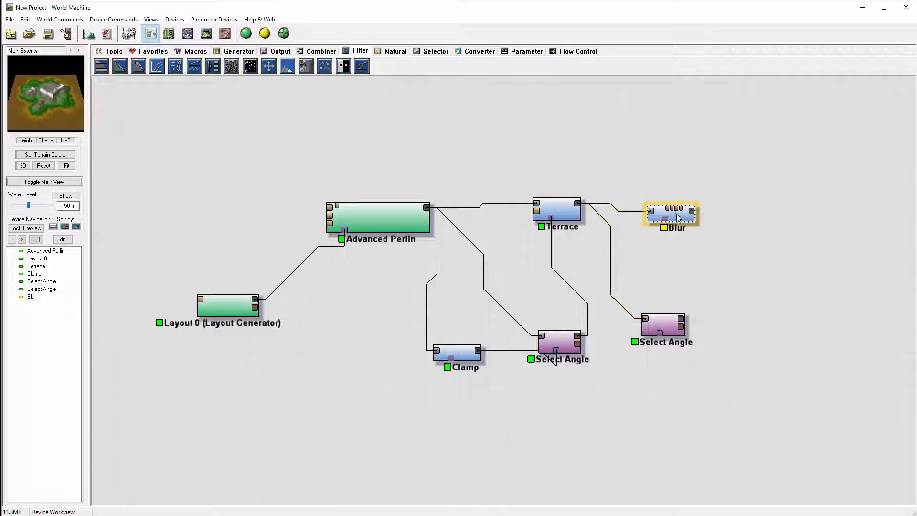
Increase the Blur device's Gaussian blur radius and connect the second Select Angle output to its mask input
double_click(686, 219)
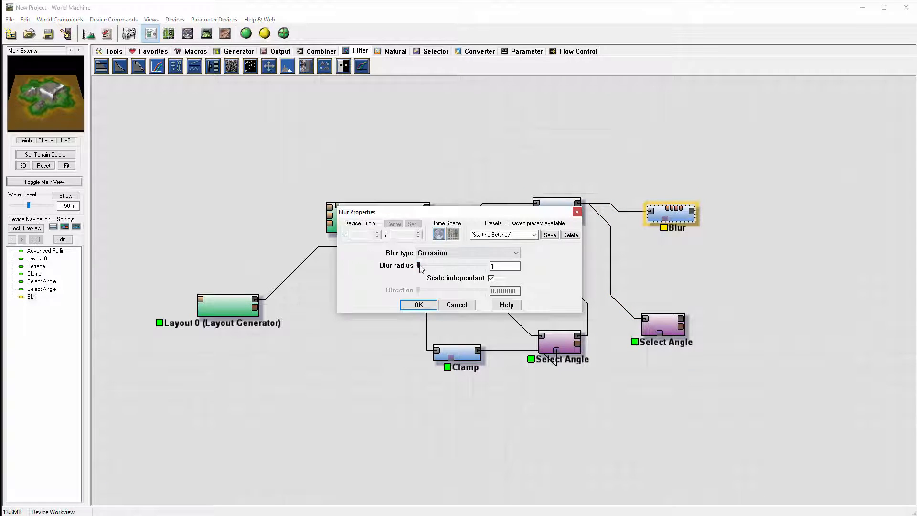
drag(420, 266, 441, 267)
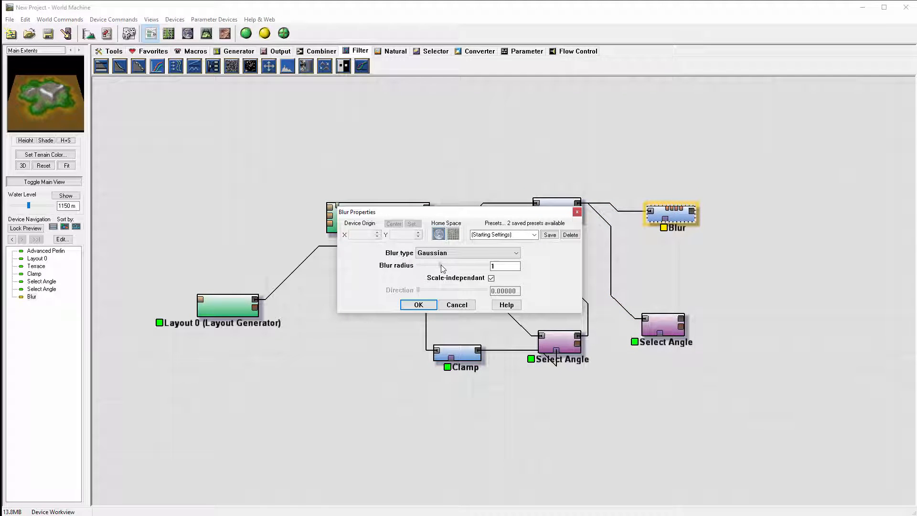
click(404, 307)
drag(681, 318, 667, 222)
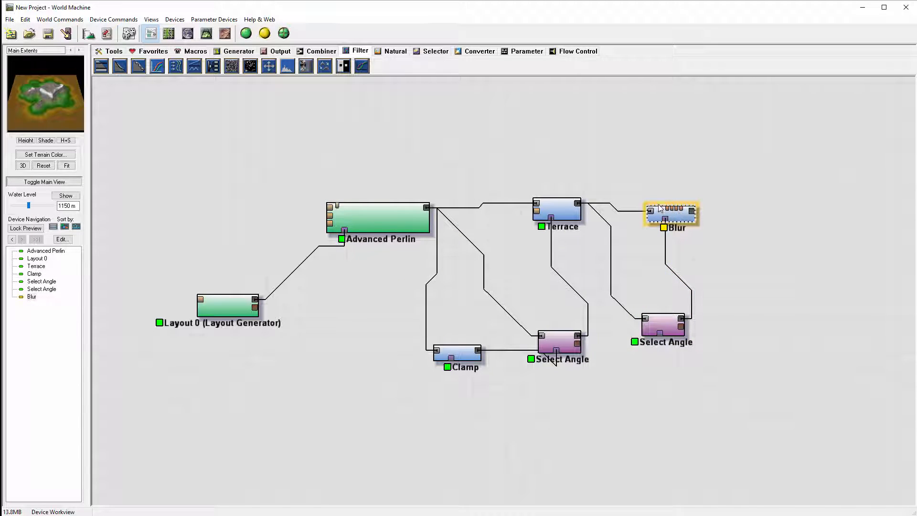
Show the blurred island in 3D and examine its plateau and cliffs from several angles
click(209, 35)
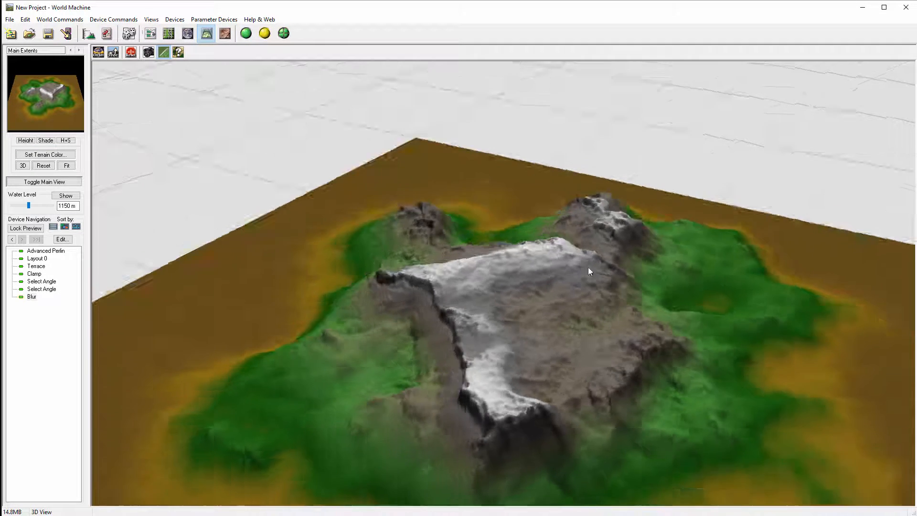
drag(589, 271, 657, 281)
drag(635, 314, 527, 341)
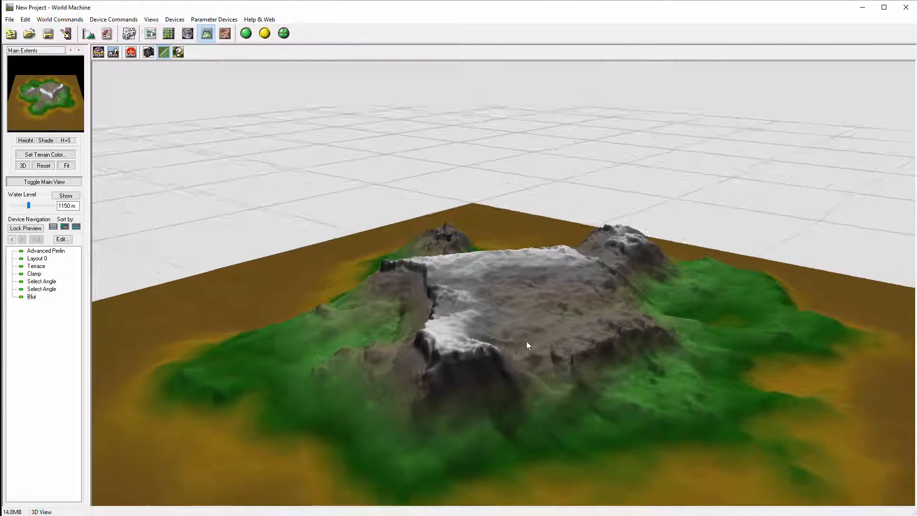
Set the heading to 9 and the elevation to 4 on the Select Angle device that masks the blur
click(152, 35)
click(664, 325)
double_click(664, 326)
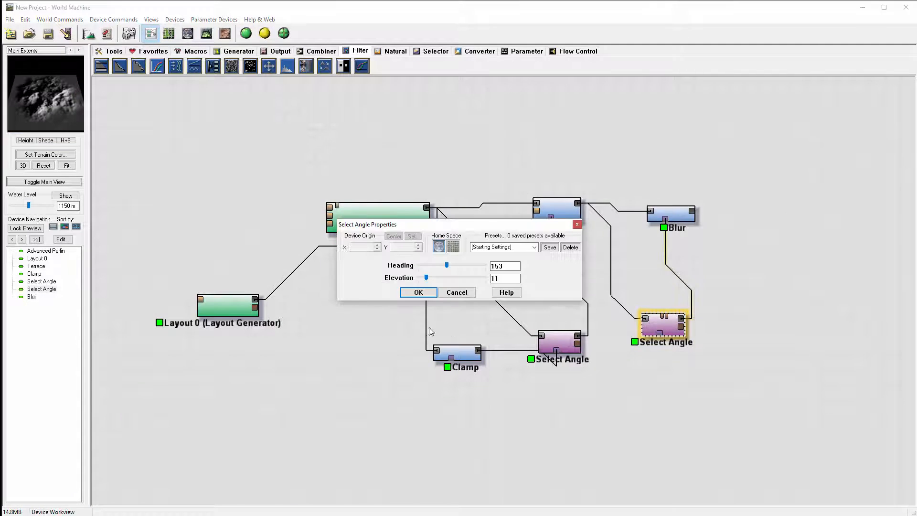
mouse_move(428, 282)
mouse_down()
mouse_move(449, 282)
mouse_move(423, 279)
mouse_move(438, 266)
mouse_move(423, 266)
mouse_up()
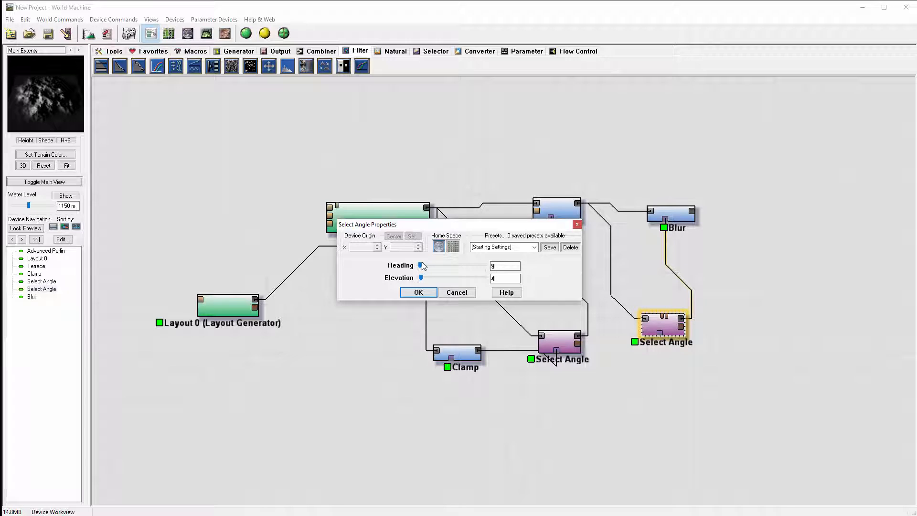
click(419, 293)
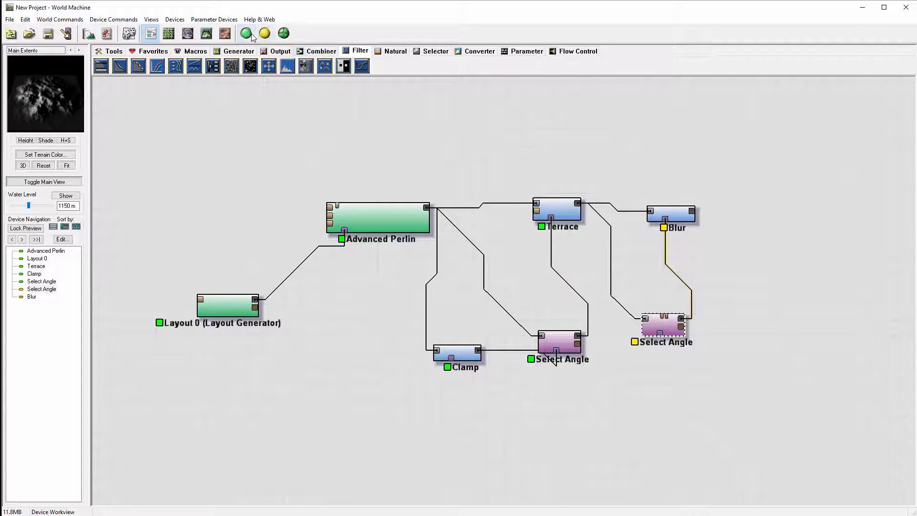
Preview the Blur device's rebuilt output in 3D and examine how the new angle mask affects the island
click(206, 35)
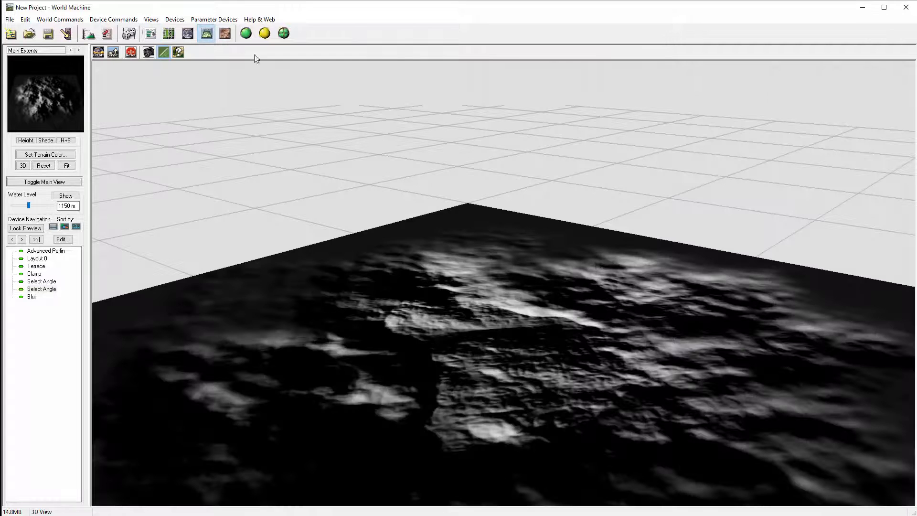
click(151, 33)
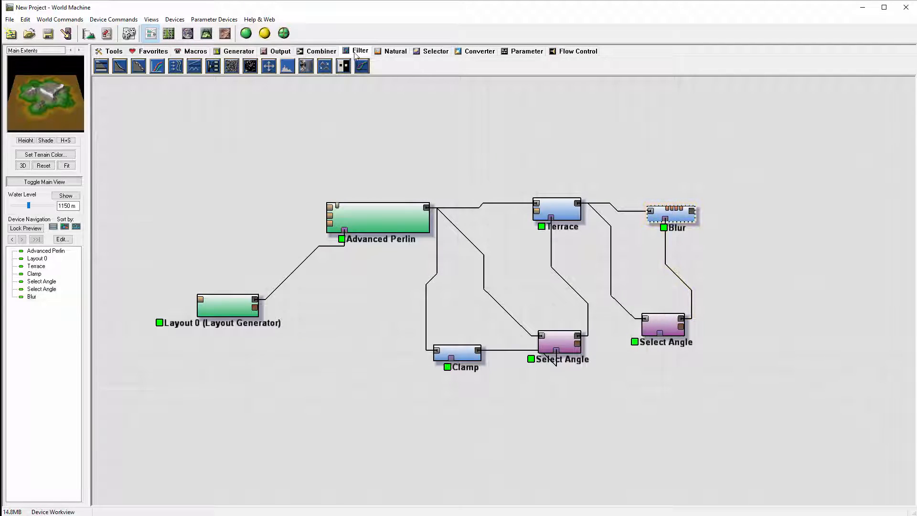
click(248, 36)
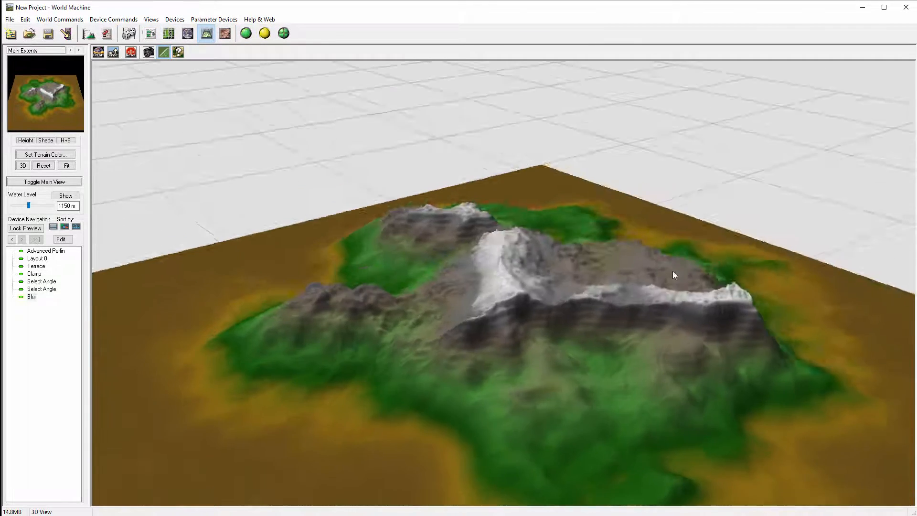
drag(673, 271, 726, 288)
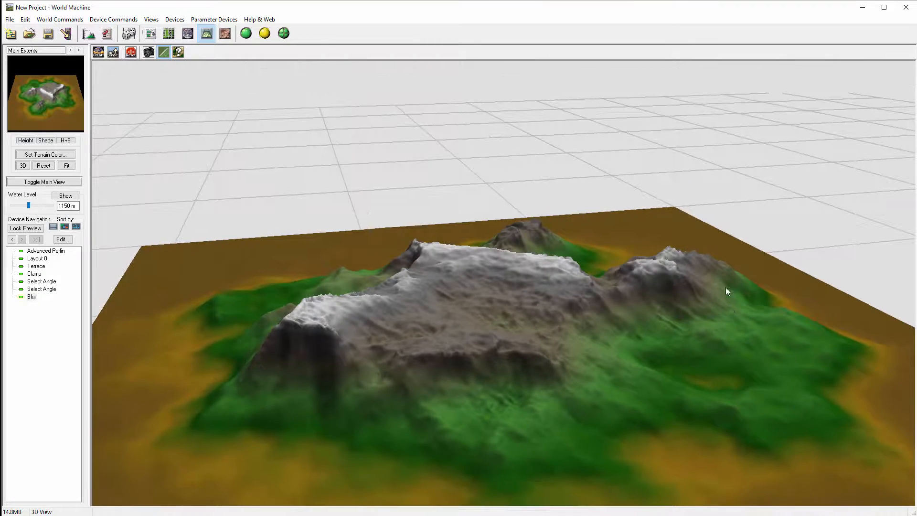
drag(700, 326, 540, 386)
drag(637, 343, 625, 323)
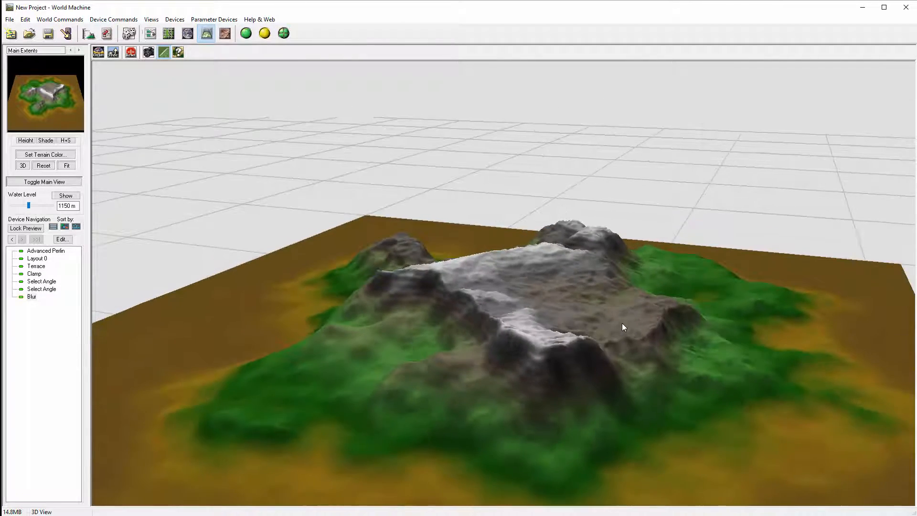
Lock the preview on the Blur device in the device network
click(151, 33)
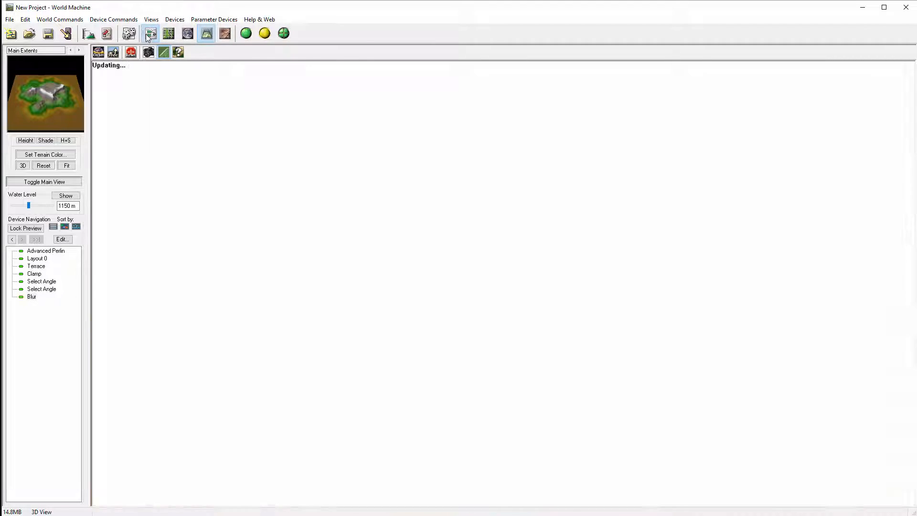
right_click(682, 219)
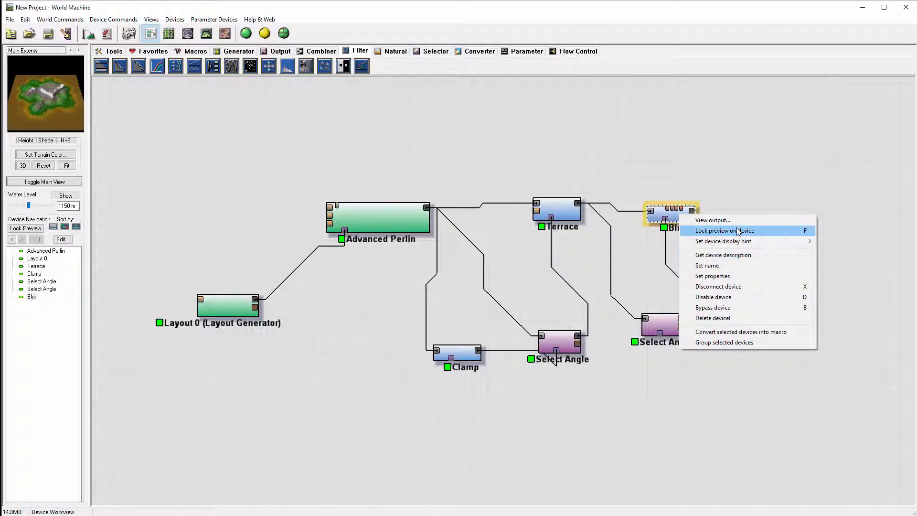
click(741, 230)
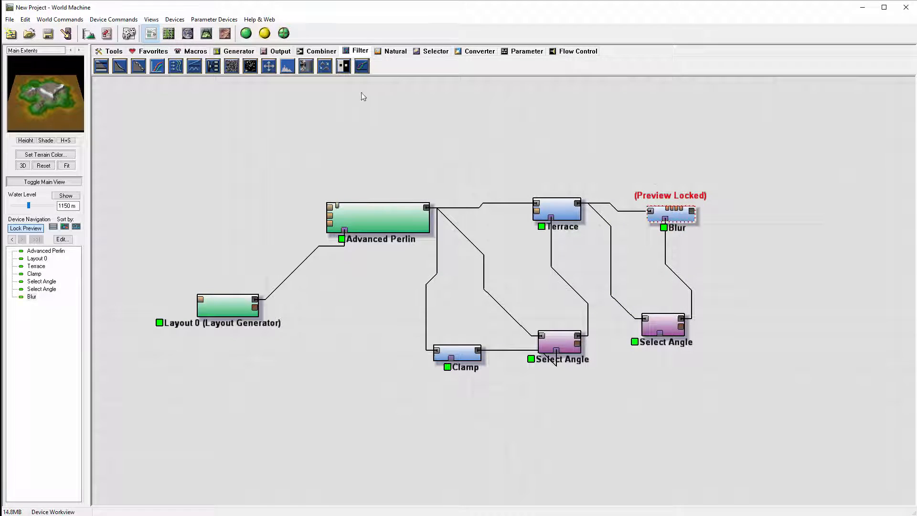
Raise the Blur device's blur radius further while the terrain is shown in 3D
click(207, 33)
double_click(30, 297)
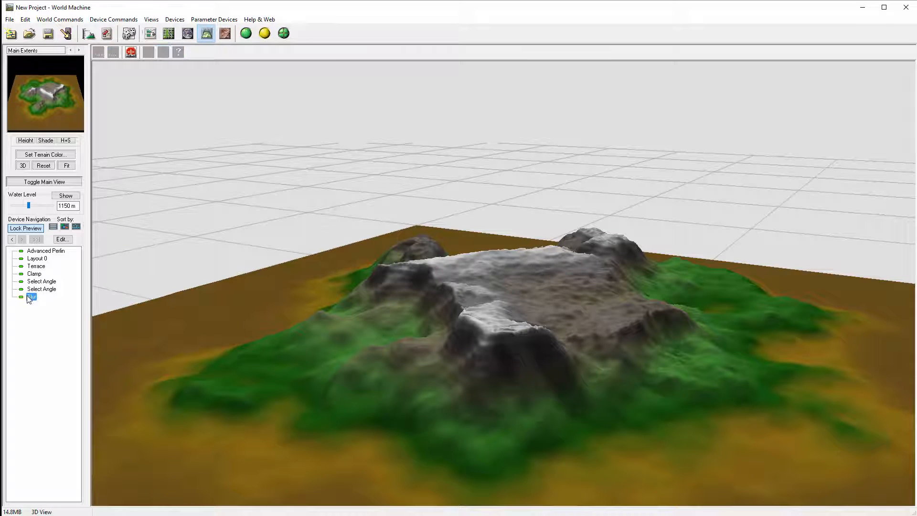
drag(448, 266, 475, 267)
click(424, 306)
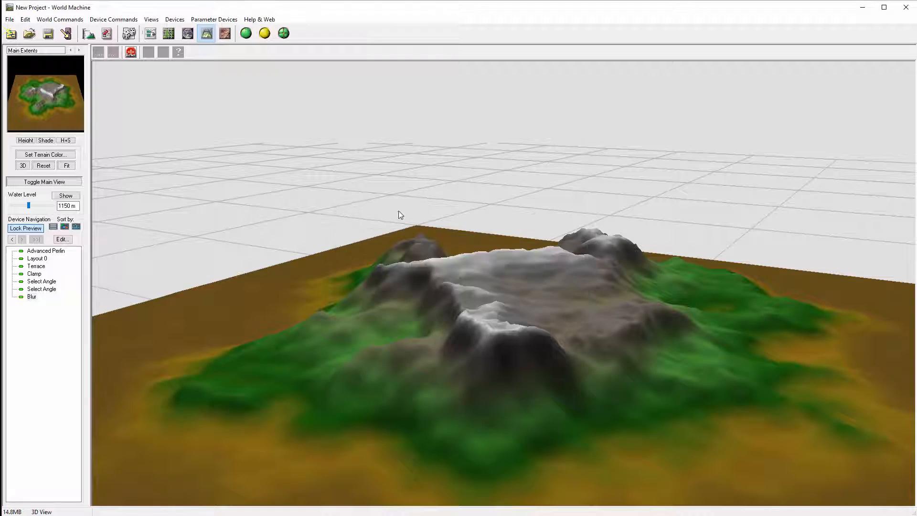
Rebuild the terrain and examine the more strongly blurred slopes and ridges from several angles in 3D
click(245, 35)
drag(653, 269, 420, 292)
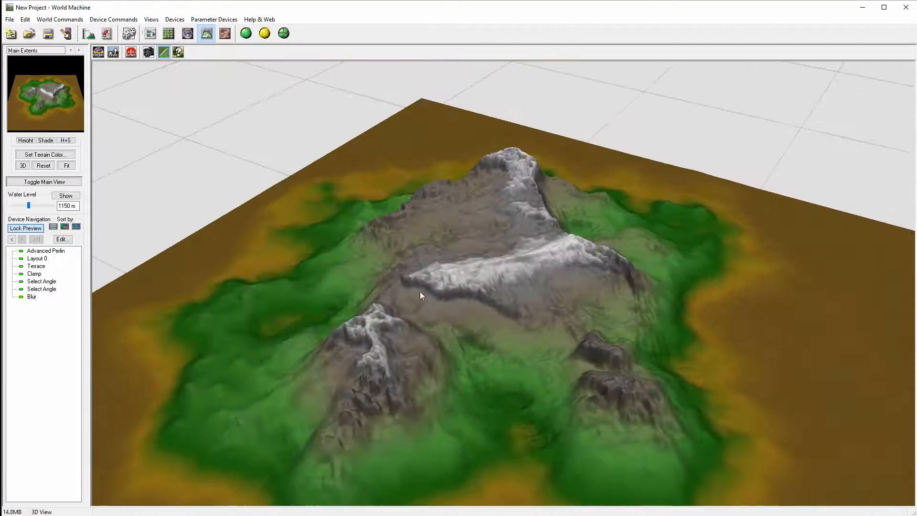
drag(591, 328, 569, 305)
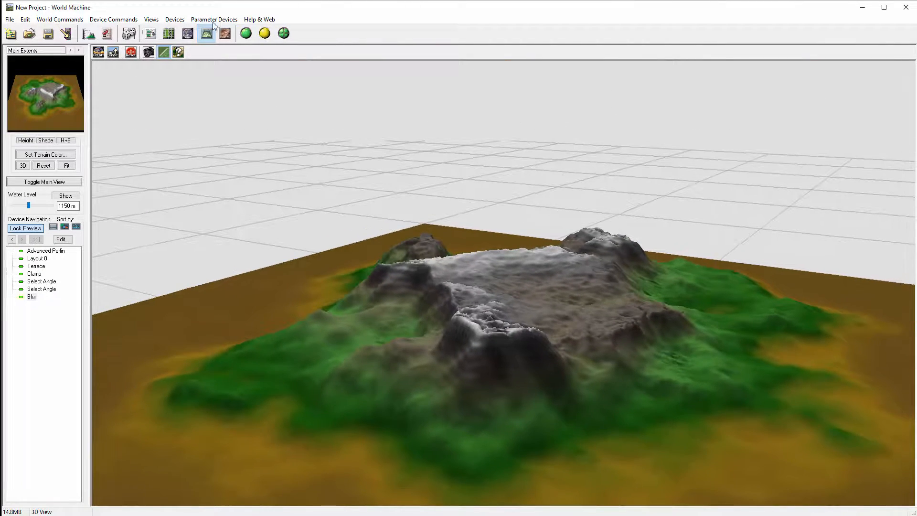
Reposition the Clamp, Terrace, Blur and both Select Angle devices in the network to straighten their wiring
click(150, 34)
drag(665, 325, 665, 341)
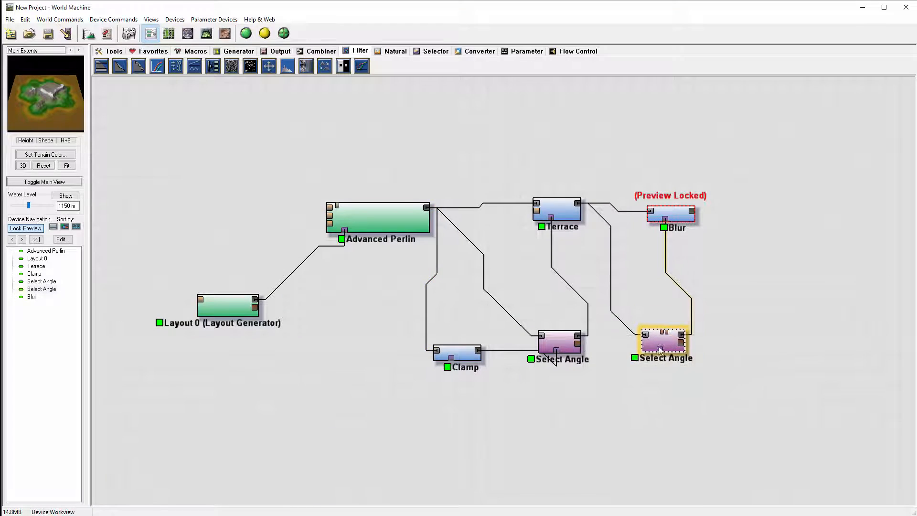
drag(458, 353, 405, 357)
drag(559, 342, 511, 344)
drag(664, 340, 627, 348)
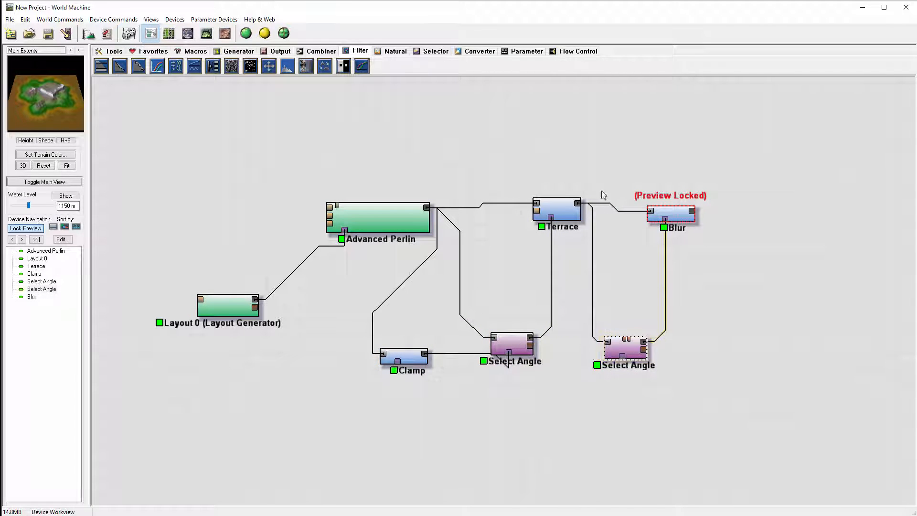
click(557, 211)
drag(558, 211, 546, 217)
drag(674, 215, 673, 213)
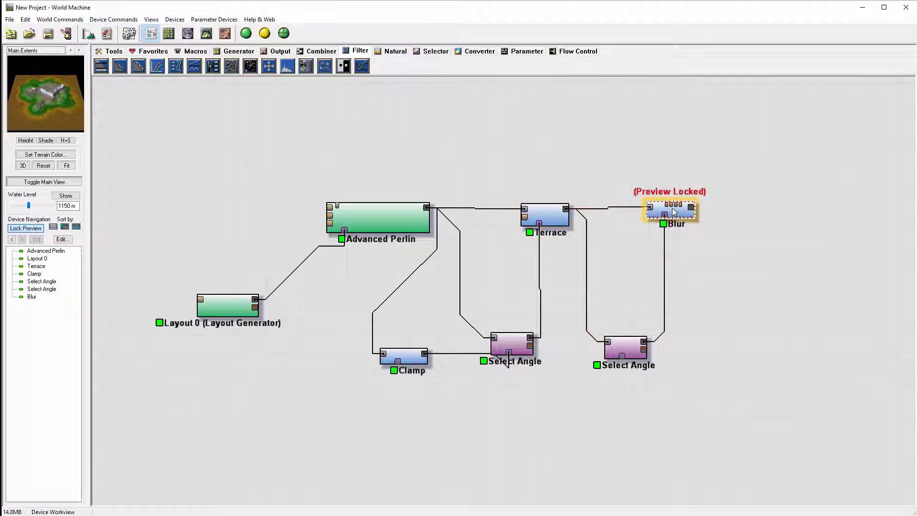
click(624, 342)
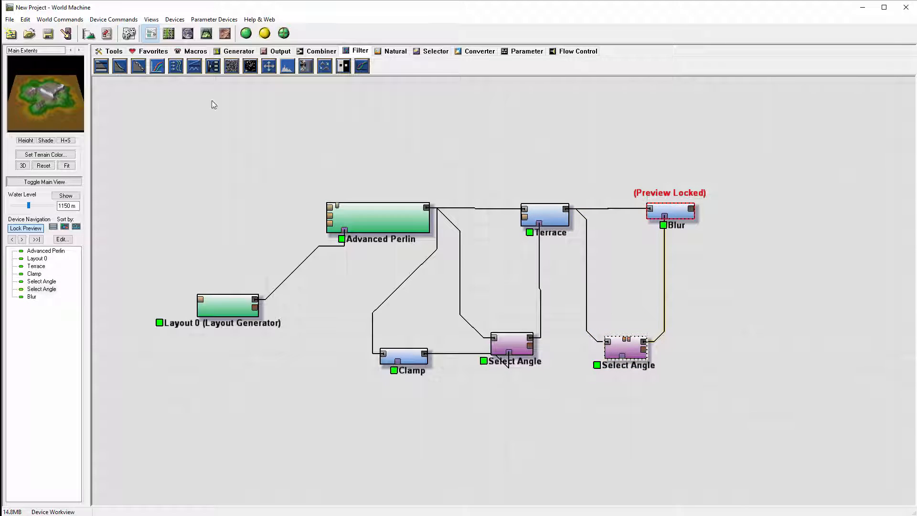
Unlock the preview from the Blur device, leaving free workspace beside it for more devices
click(422, 53)
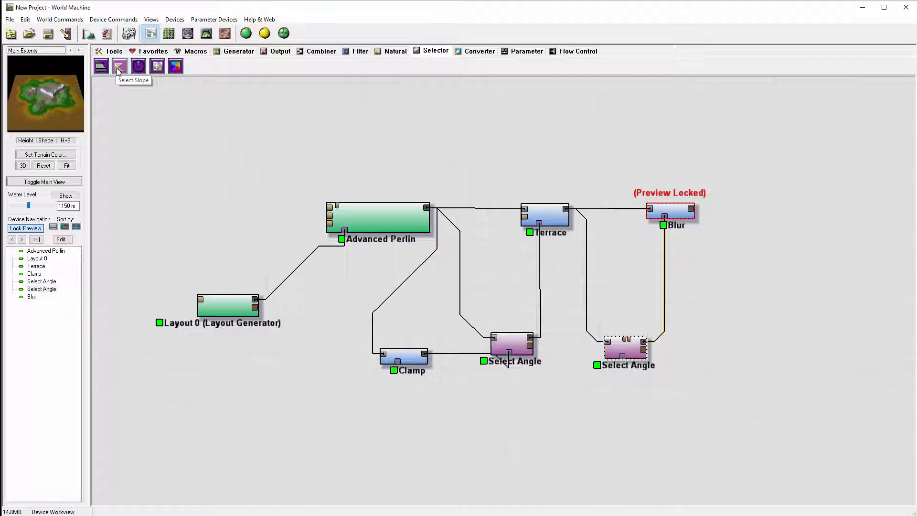
right_drag(731, 184, 587, 204)
drag(587, 200, 590, 205)
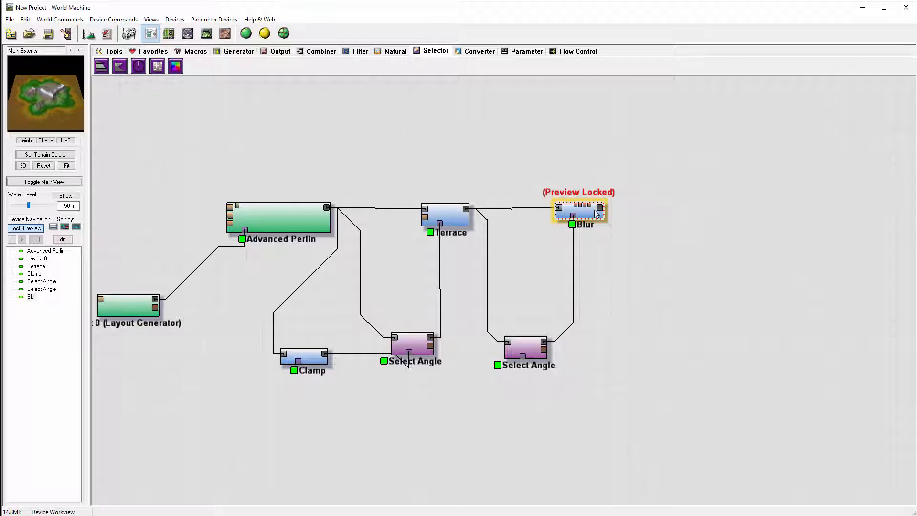
right_click(597, 214)
click(651, 228)
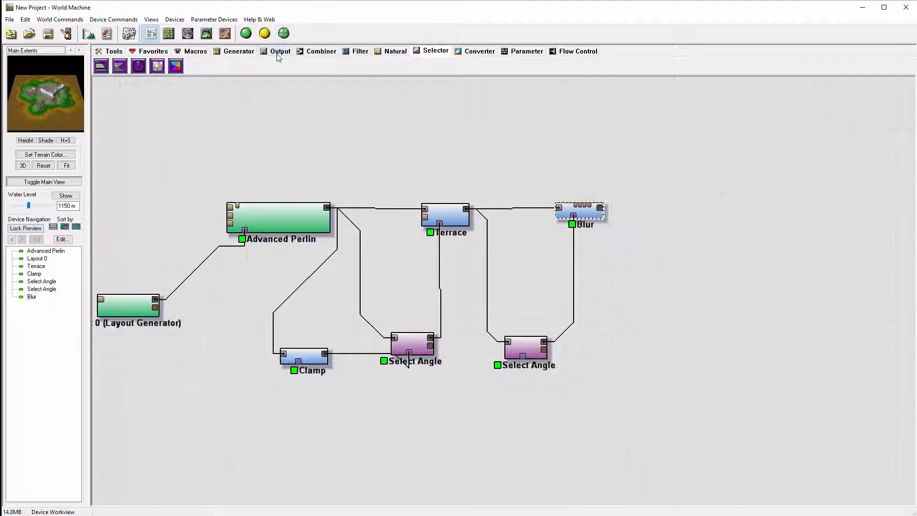
Add an Erosion device after the Blur device and connect Blur's output to its main input
click(403, 52)
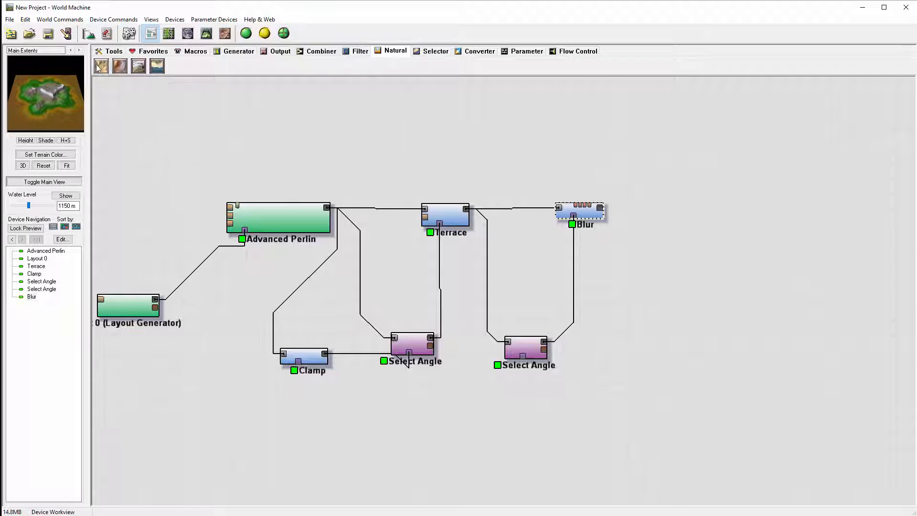
drag(120, 67, 749, 227)
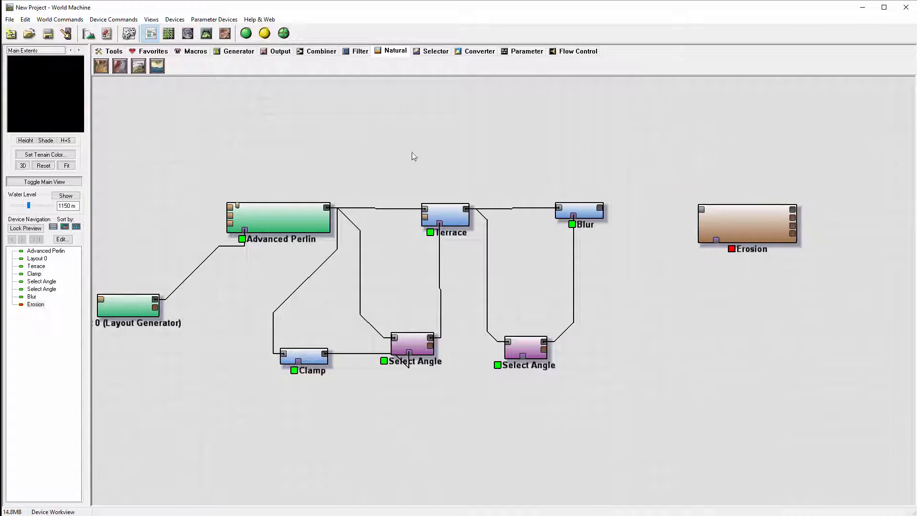
drag(601, 208, 703, 211)
Configure the Erosion device for Channeled Erosion with geological-time enhancement enabled, erosive power 0.935 and sediment carry amount 0.429
click(740, 223)
double_click(740, 223)
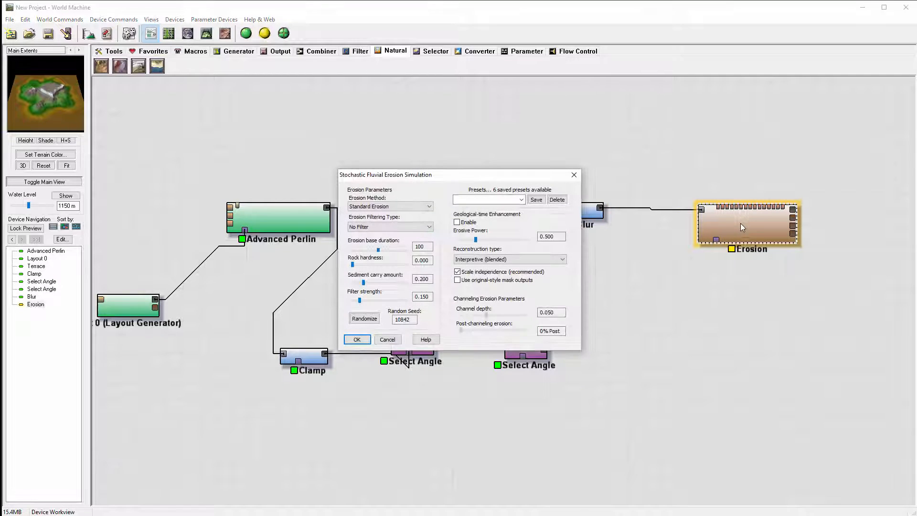
click(389, 206)
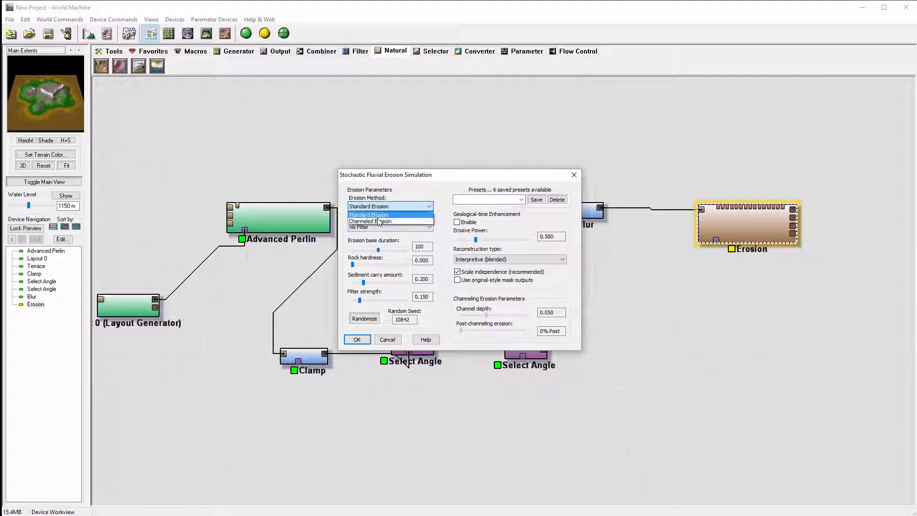
click(382, 220)
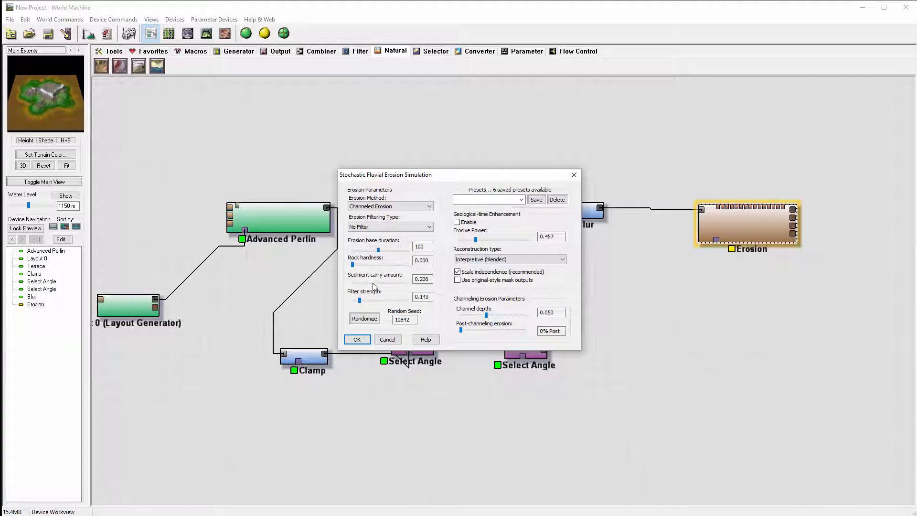
drag(482, 242, 498, 245)
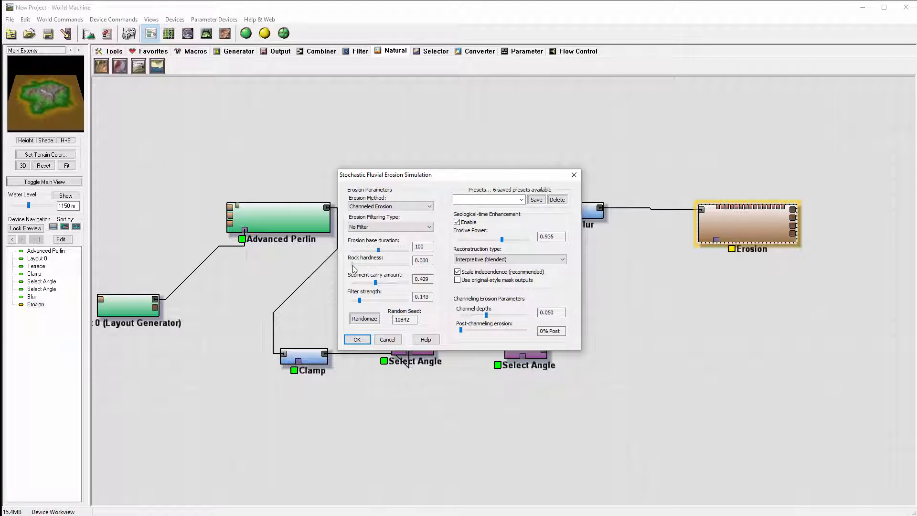
click(356, 340)
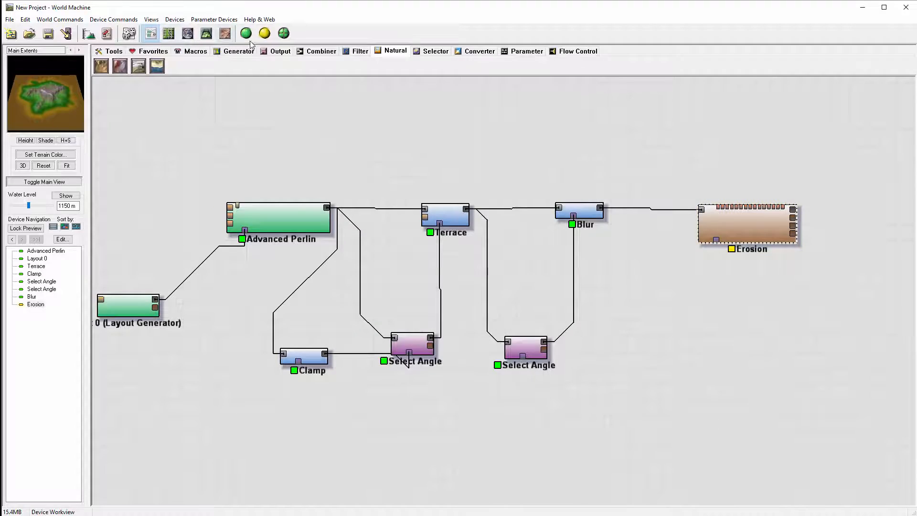
Inspect the eroded terrain in 3D from a higher angle, and return to the device network
click(208, 36)
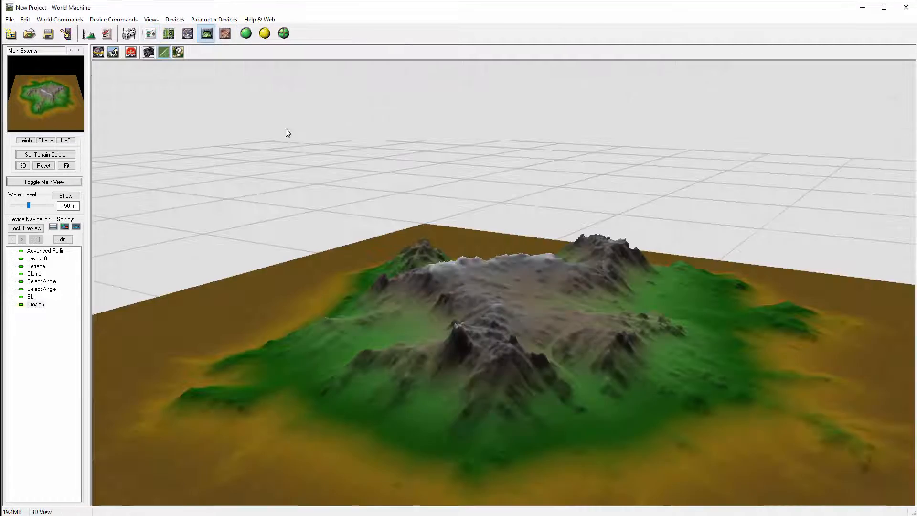
drag(478, 188, 597, 224)
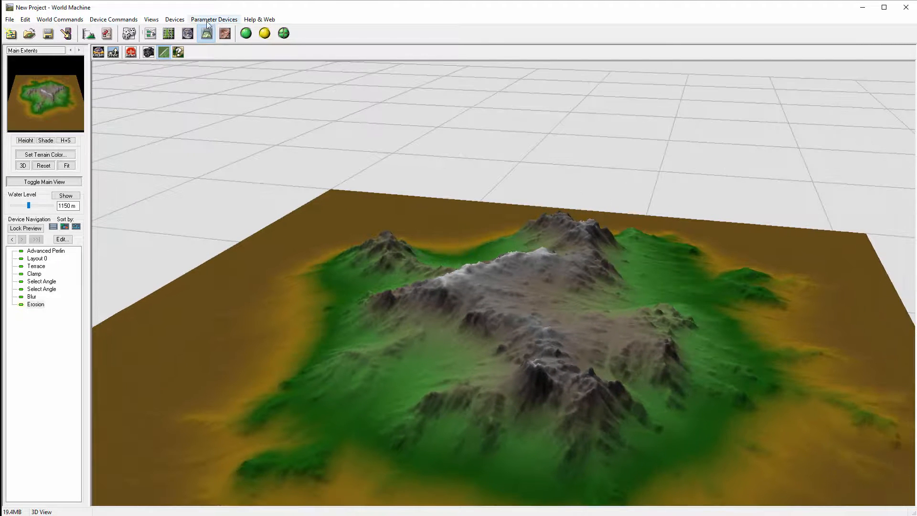
click(150, 33)
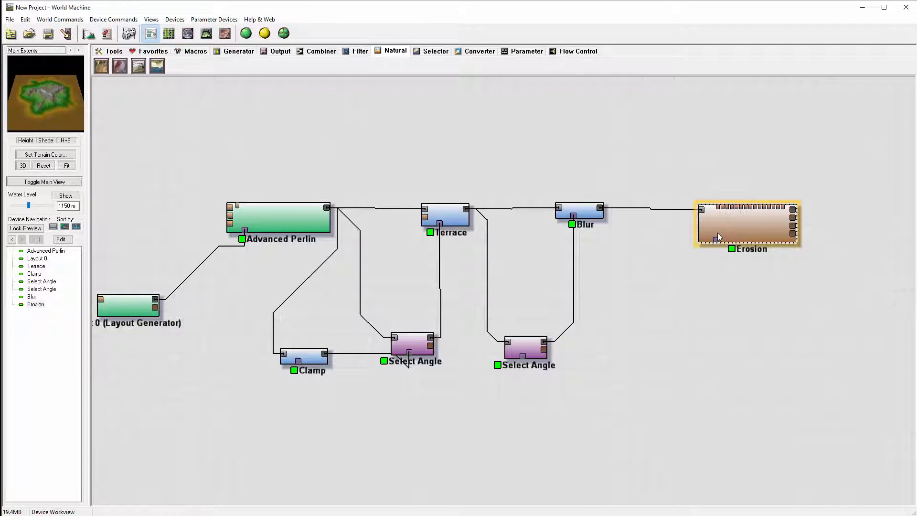
Add a Select Slope device below Erosion, feed it from Blur, wire it to Erosion's mask input and straighten the layout
click(435, 51)
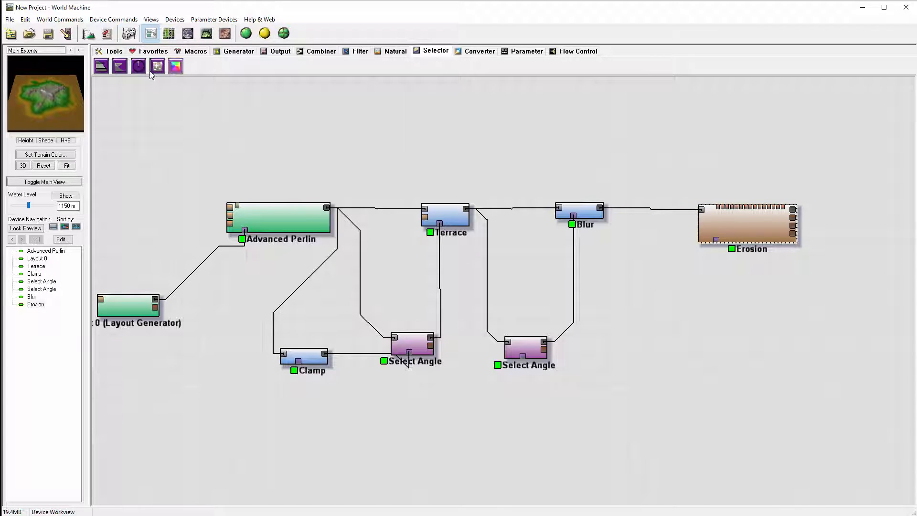
click(120, 66)
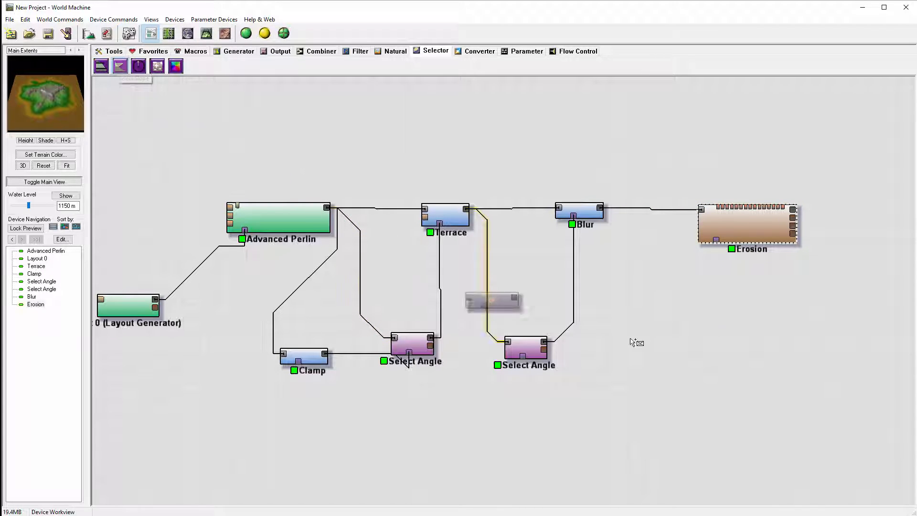
click(719, 320)
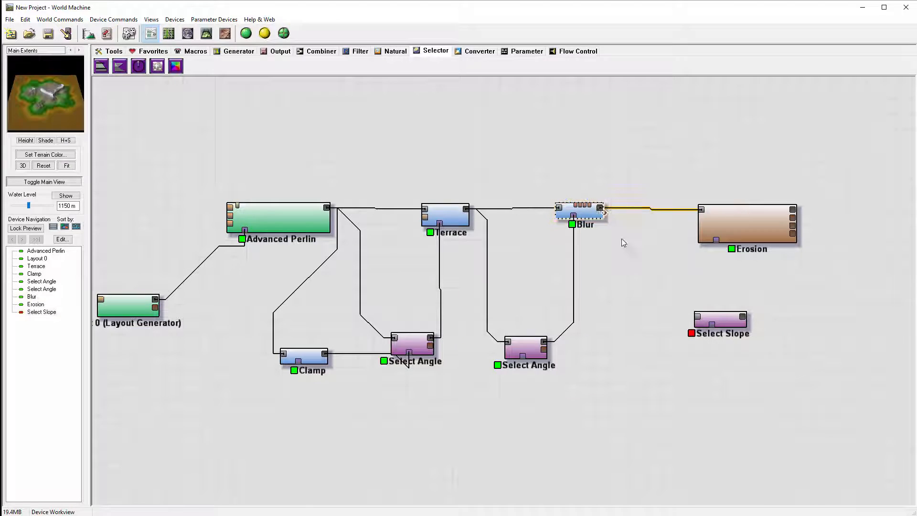
click(601, 208)
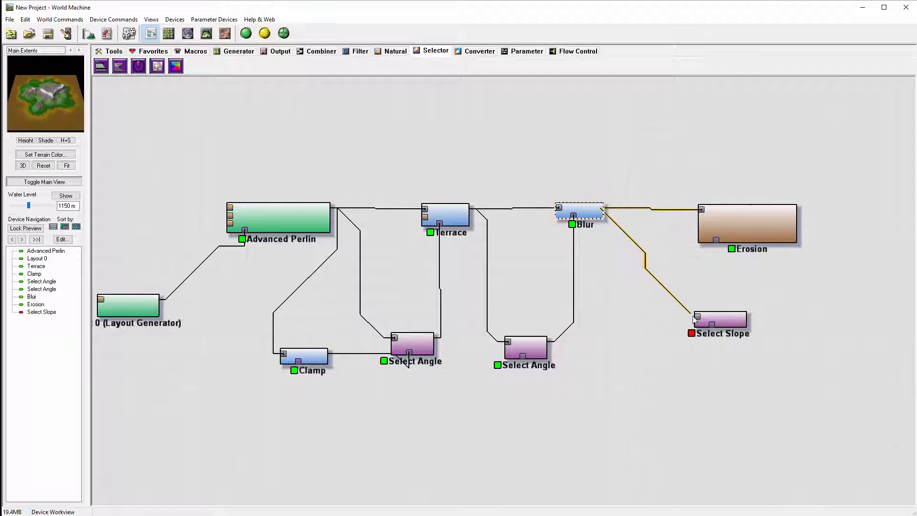
drag(695, 319, 717, 240)
click(748, 231)
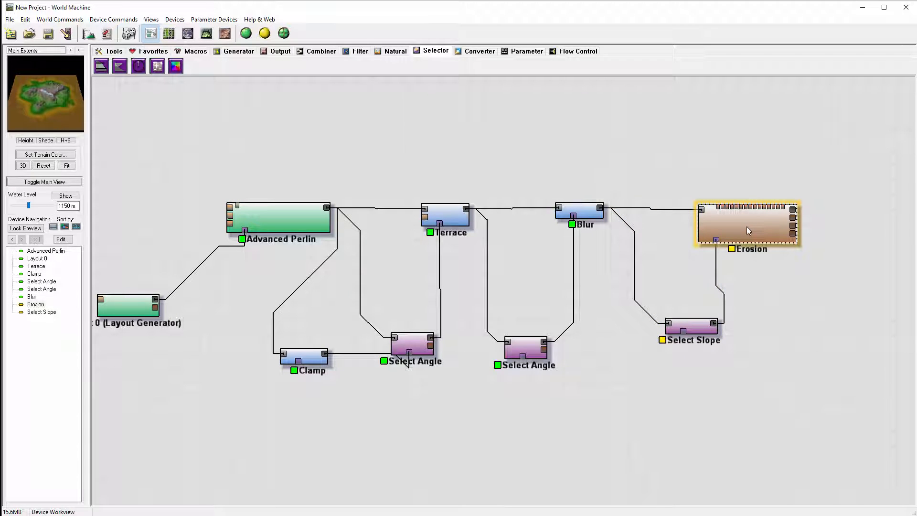
drag(690, 346, 668, 362)
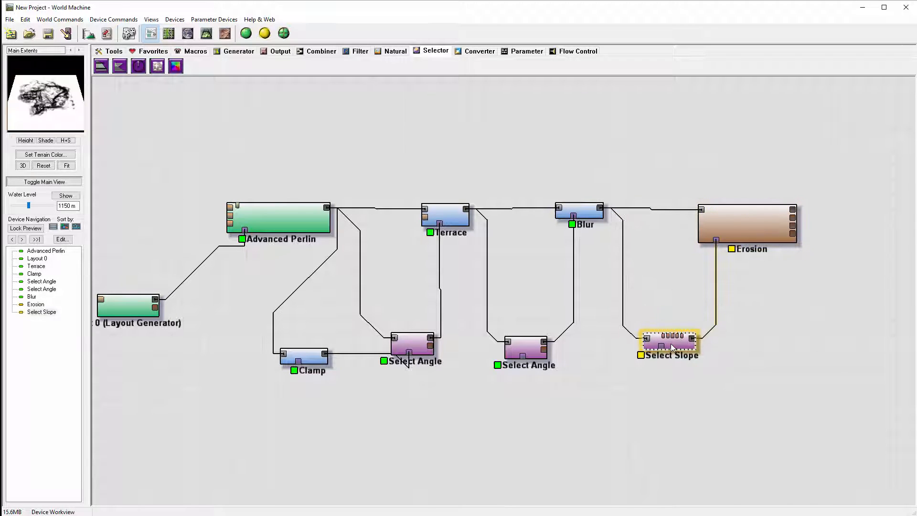
click(740, 211)
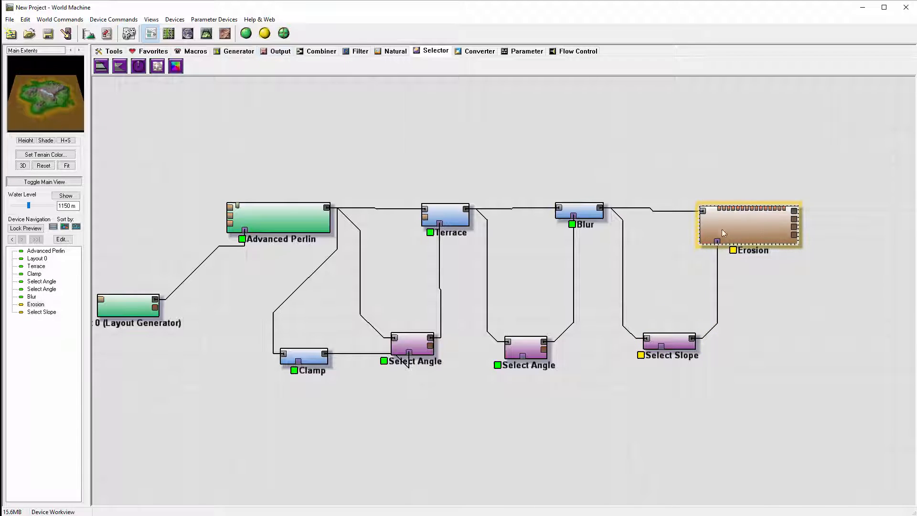
Lock the preview on the Erosion device, rebuild the terrain and show the slope-masked erosion in 3D
right_click(765, 234)
click(803, 246)
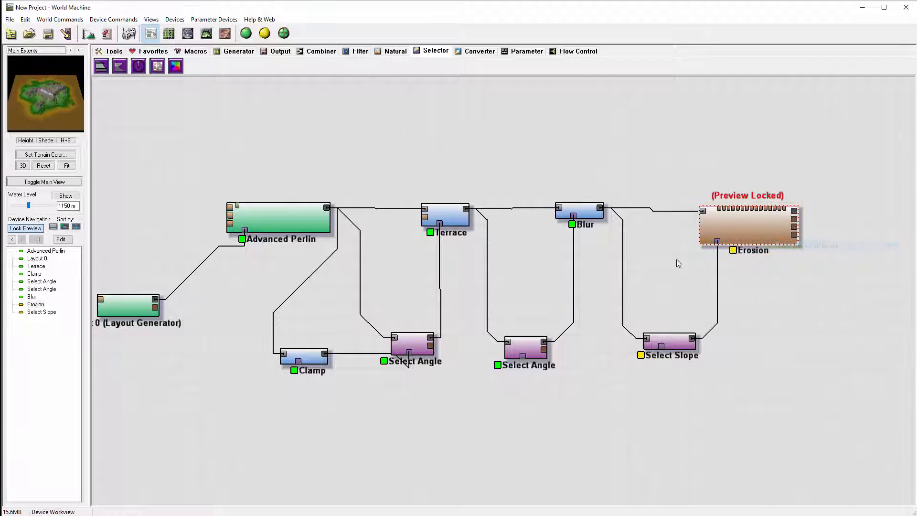
click(247, 33)
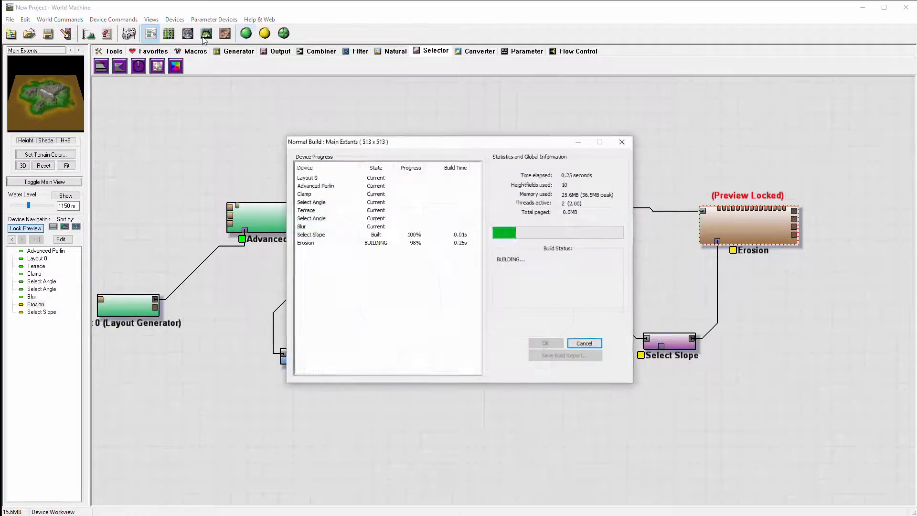
click(207, 33)
drag(761, 288, 666, 326)
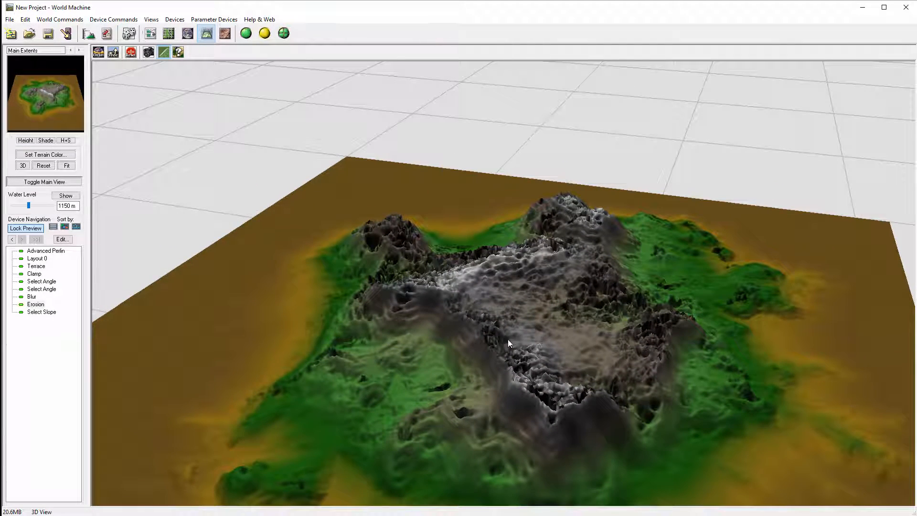
In the Select Slope device, raise the maximum to 0.82 and use Exponential falloff with a falloff control of 0.77
double_click(51, 313)
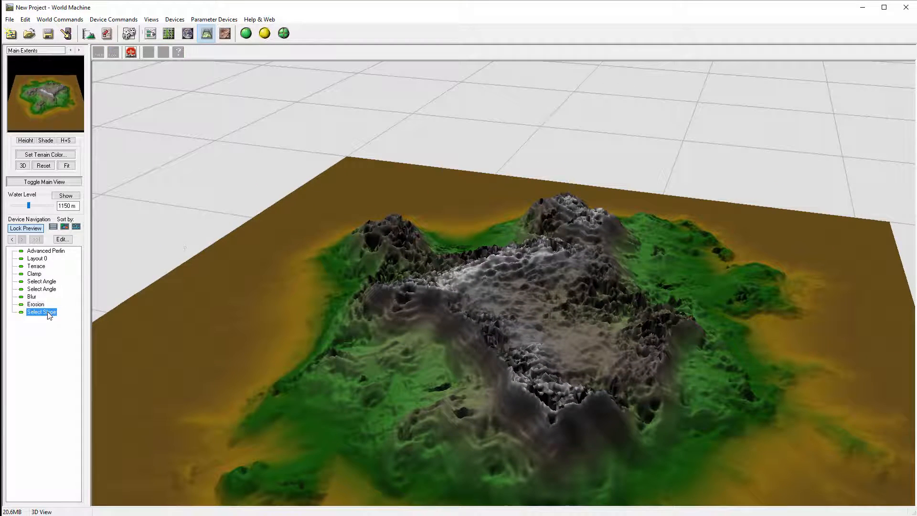
drag(446, 197, 416, 135)
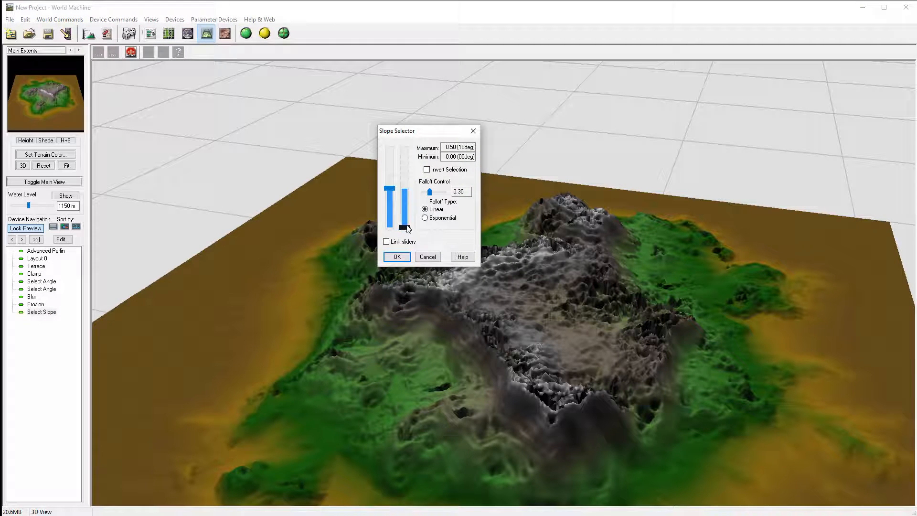
drag(390, 190, 389, 163)
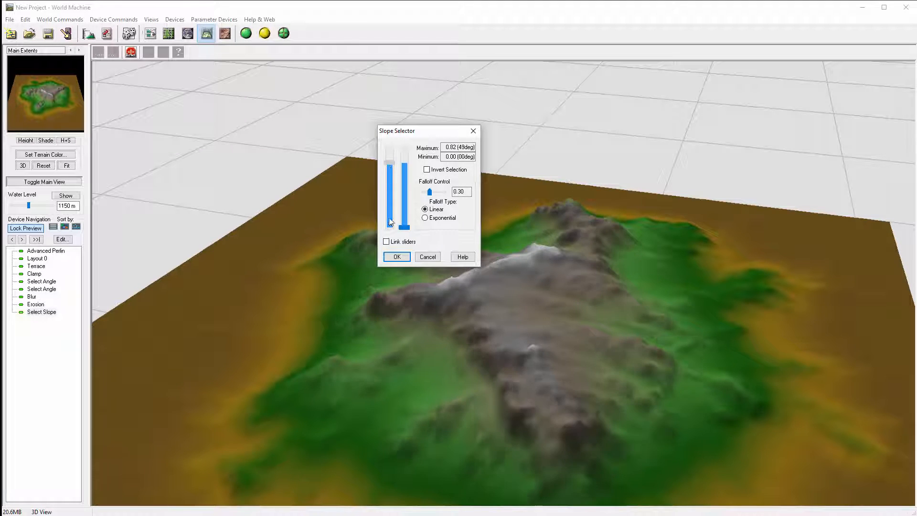
mouse_move(404, 227)
mouse_down()
mouse_move(406, 191)
mouse_move(405, 228)
mouse_up()
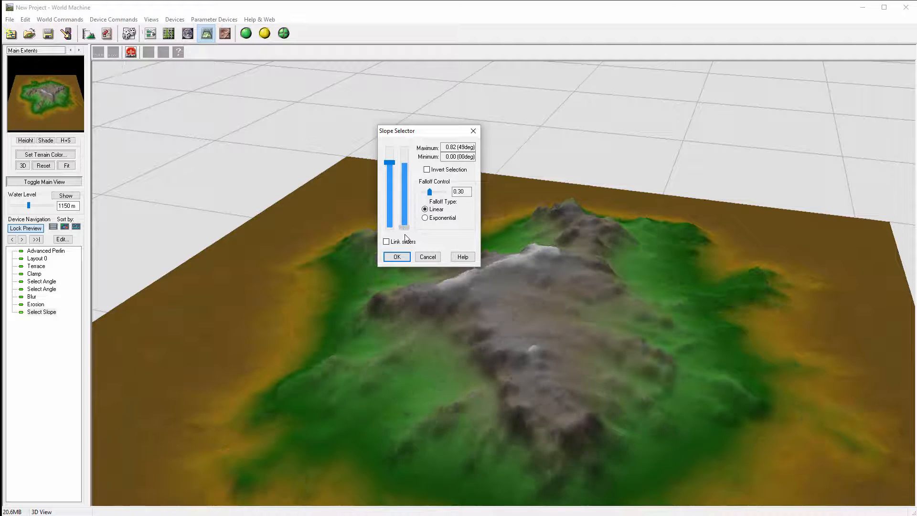
click(425, 218)
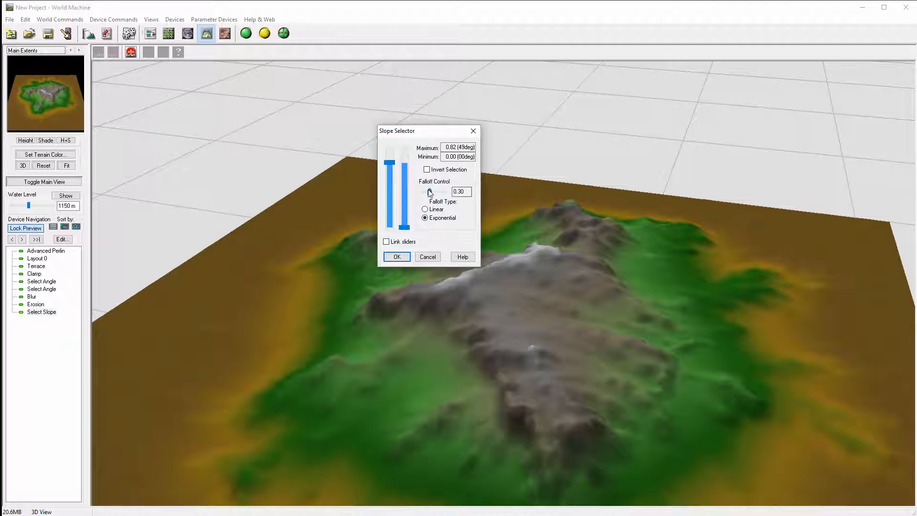
drag(429, 193, 440, 192)
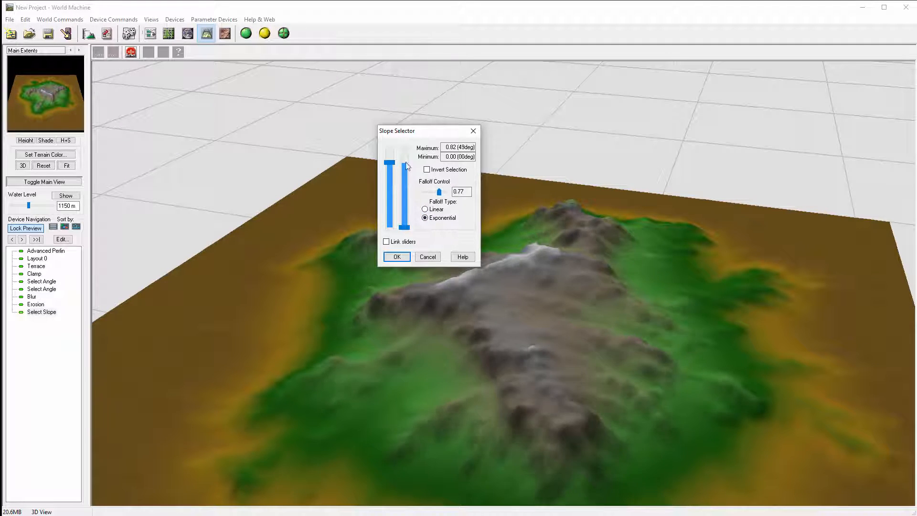
Lower the Select Slope device's maximum to 0.40 and apply its settings
drag(392, 167, 388, 188)
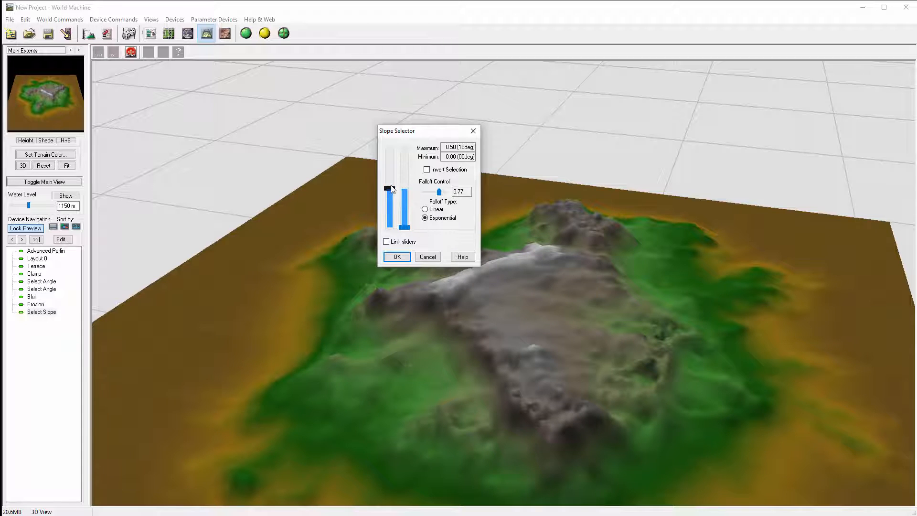
drag(392, 188, 389, 196)
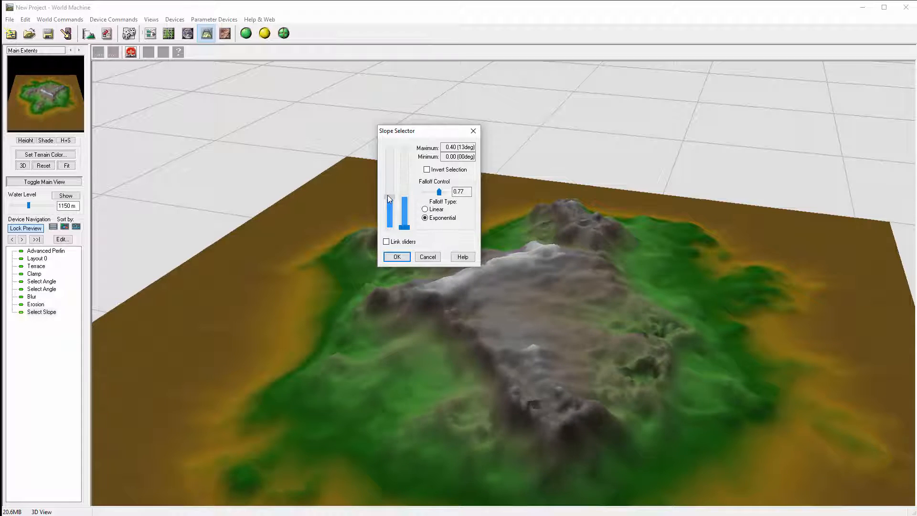
click(397, 257)
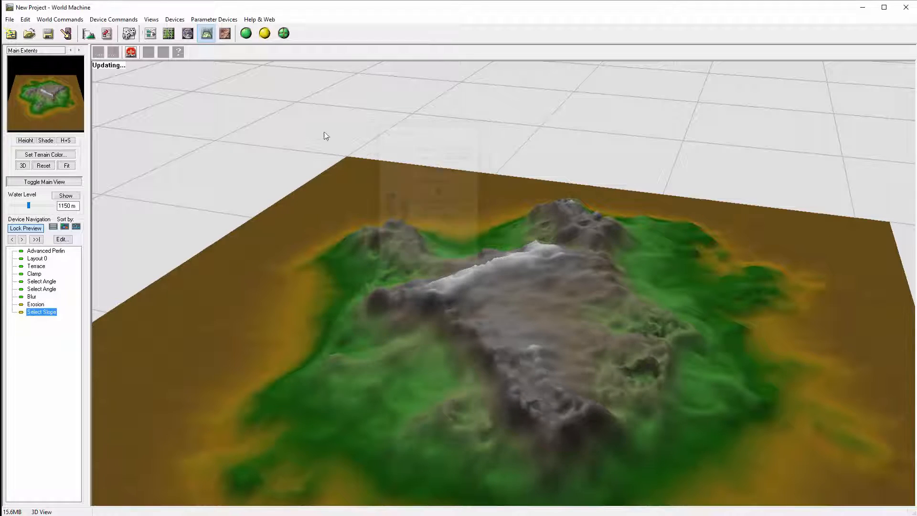
Rebuild the terrain and examine the erosion on its slopes and ridges from several angles in 3D
click(246, 33)
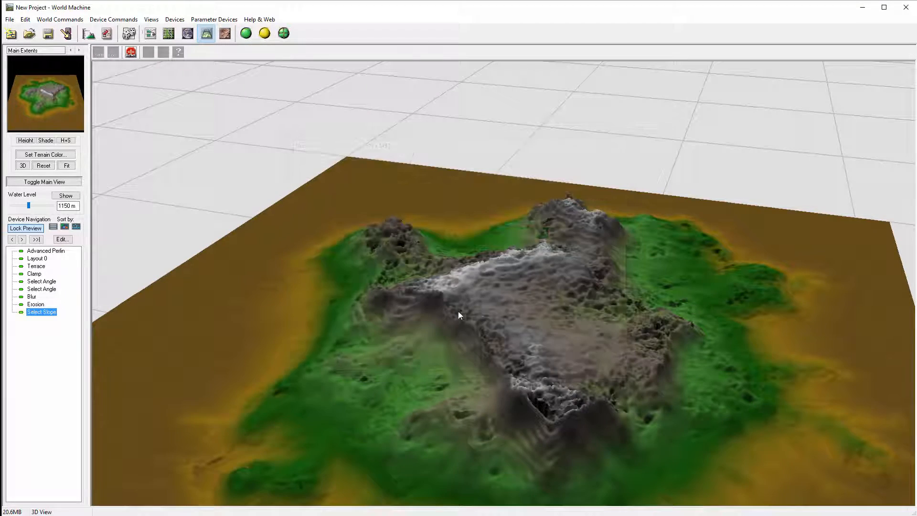
drag(460, 315, 542, 283)
drag(594, 309, 561, 343)
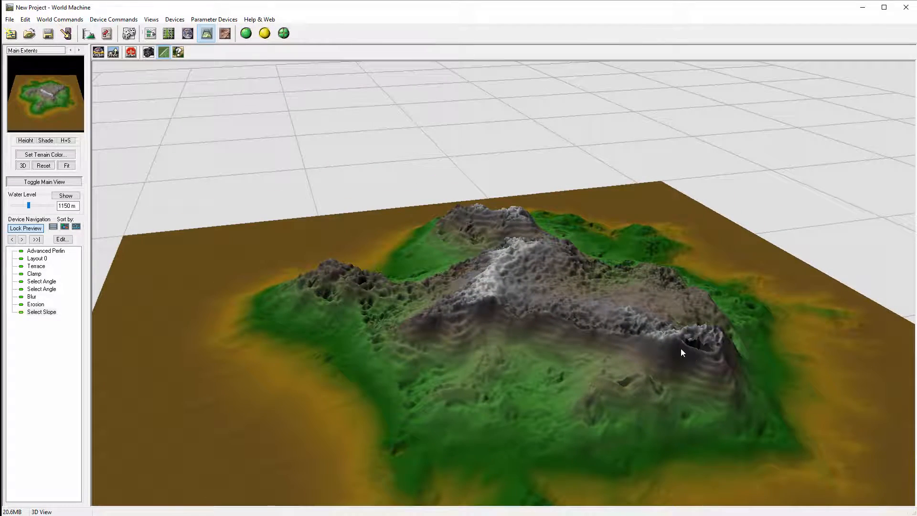
drag(682, 349, 572, 396)
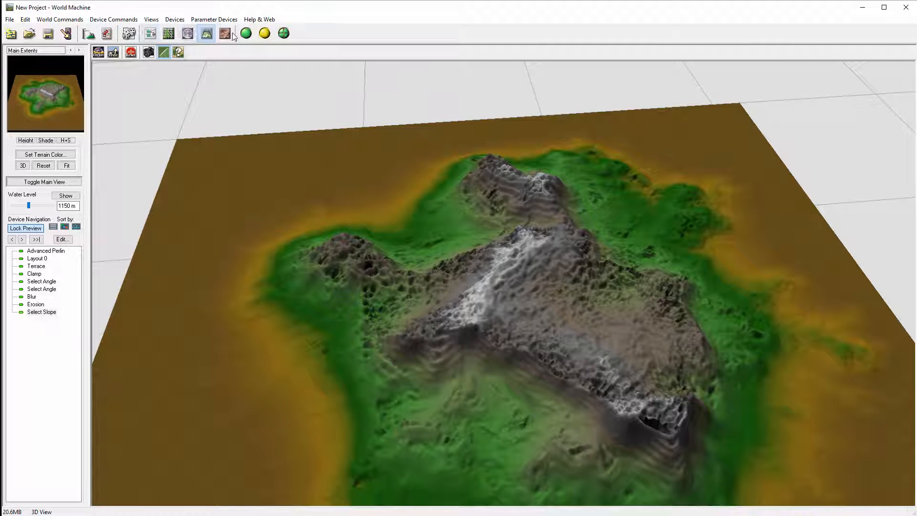
Raise the Select Slope device's maximum to 0.66
double_click(46, 314)
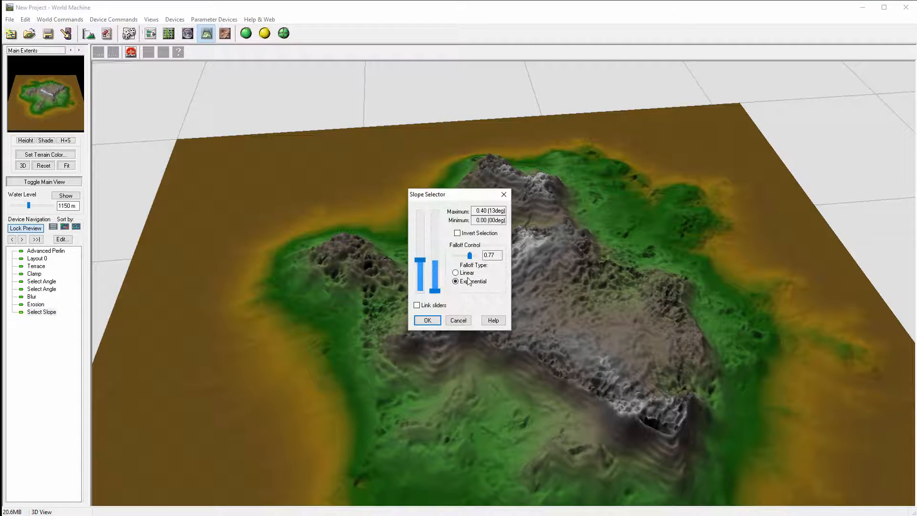
drag(423, 249, 423, 238)
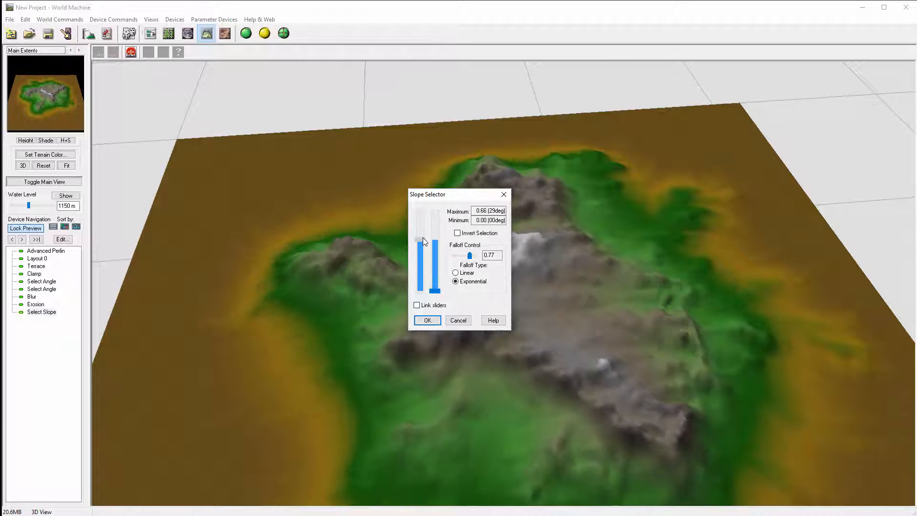
click(427, 320)
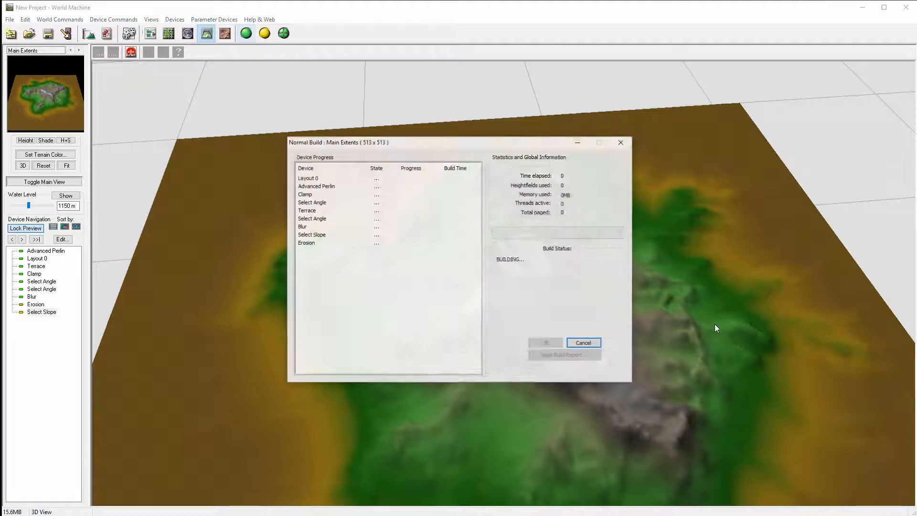
Examine the rebuilt island's eroded ridges, slopes and lowlands from several angles in 3D
drag(633, 293, 667, 254)
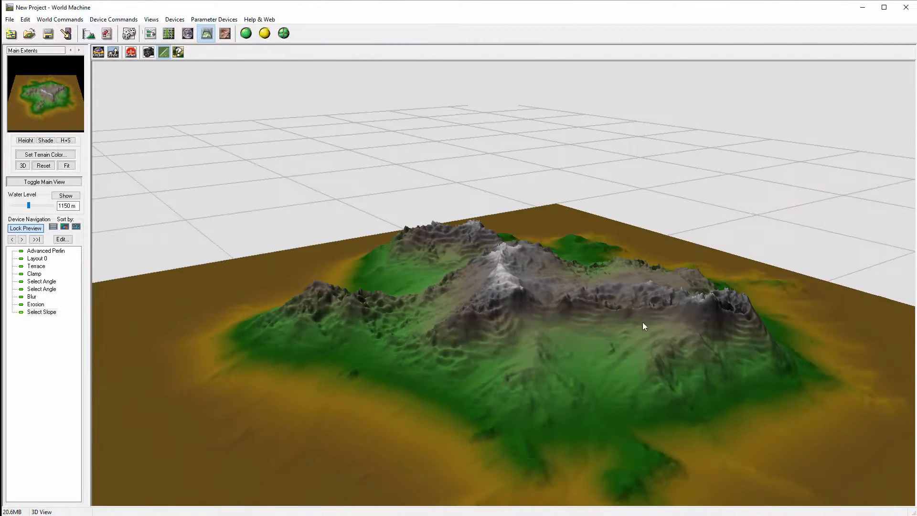
drag(643, 323, 838, 427)
drag(813, 317, 855, 460)
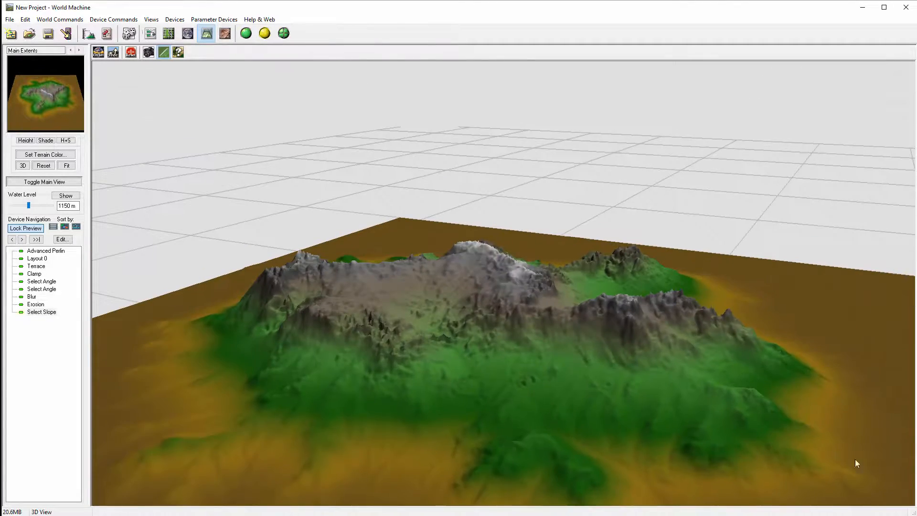
drag(766, 338, 679, 436)
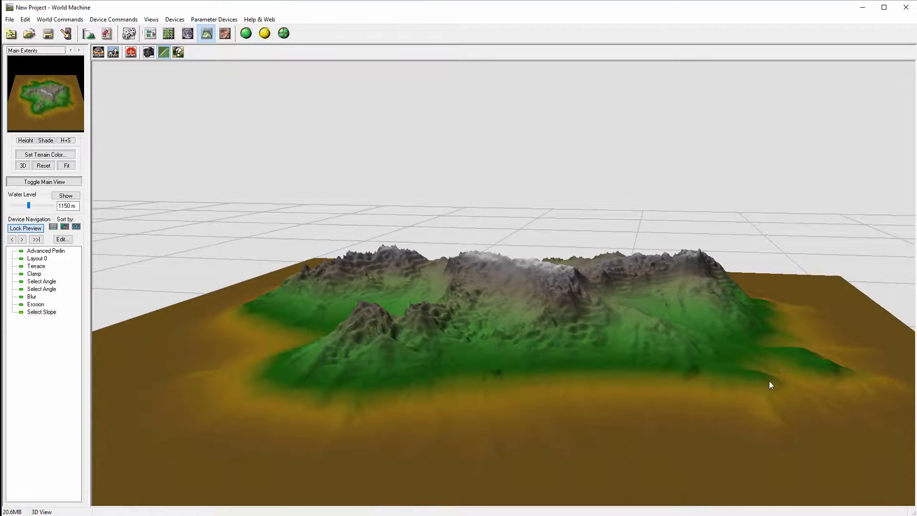
drag(770, 385, 668, 274)
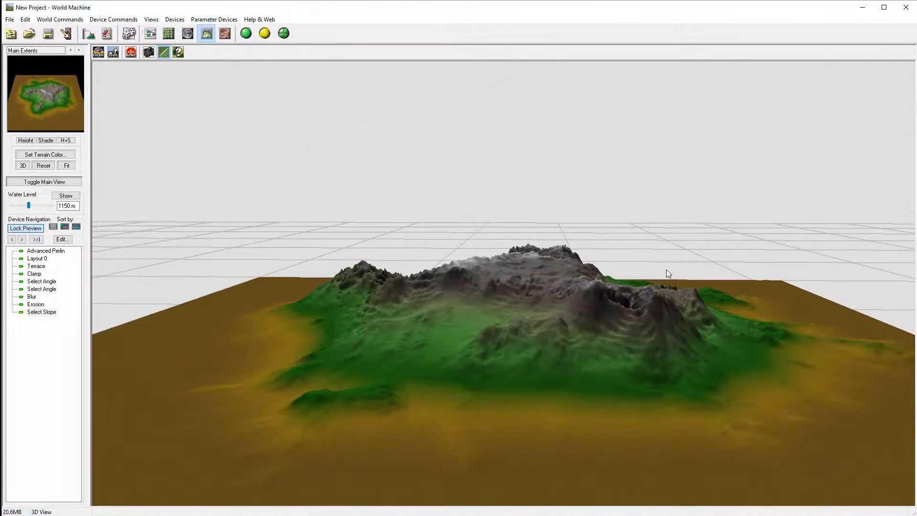
drag(640, 301, 600, 347)
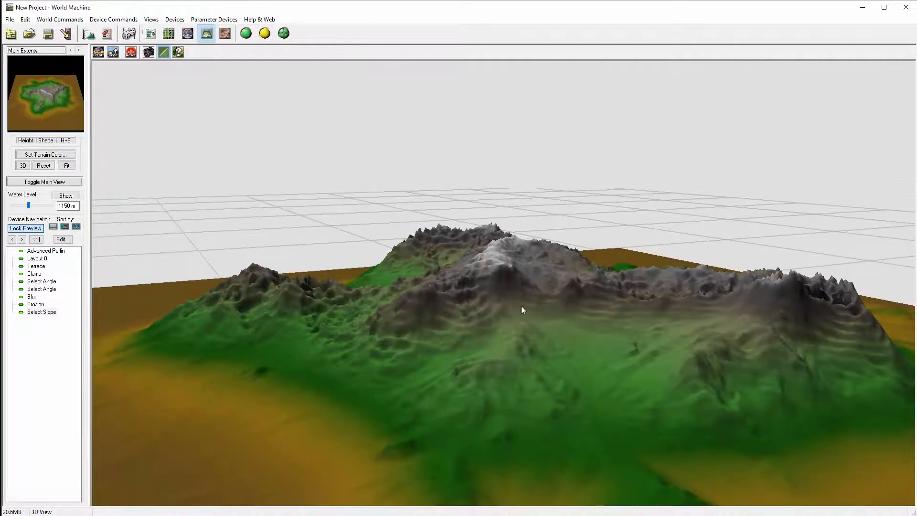
drag(697, 316, 764, 280)
drag(742, 327, 474, 261)
scroll(640, 422, up, 4)
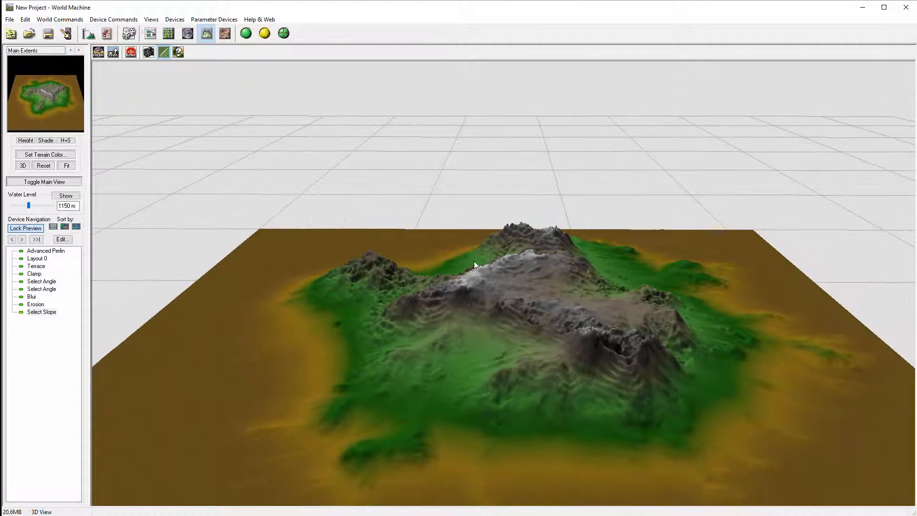
drag(630, 338, 610, 324)
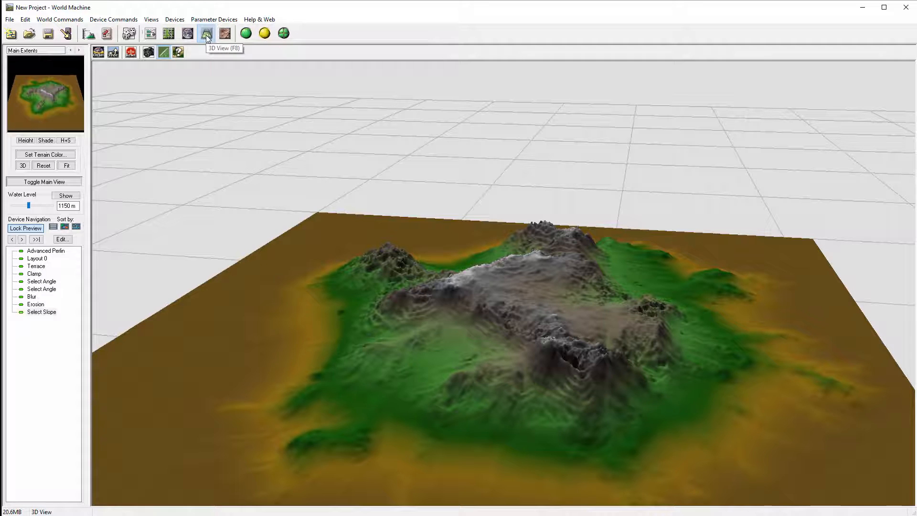
In the device network, move Erosion slightly outward, unlock the preview from it and preview the Select Slope device
click(151, 33)
click(684, 361)
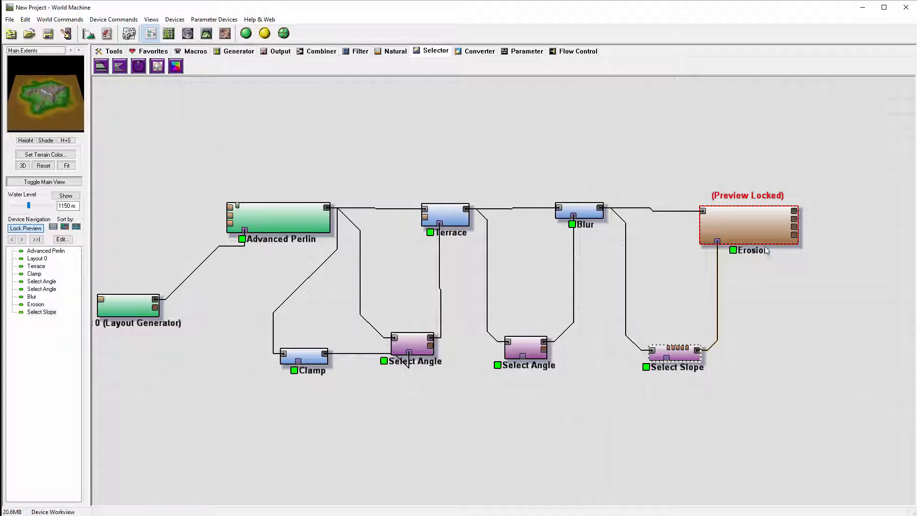
drag(763, 225, 778, 211)
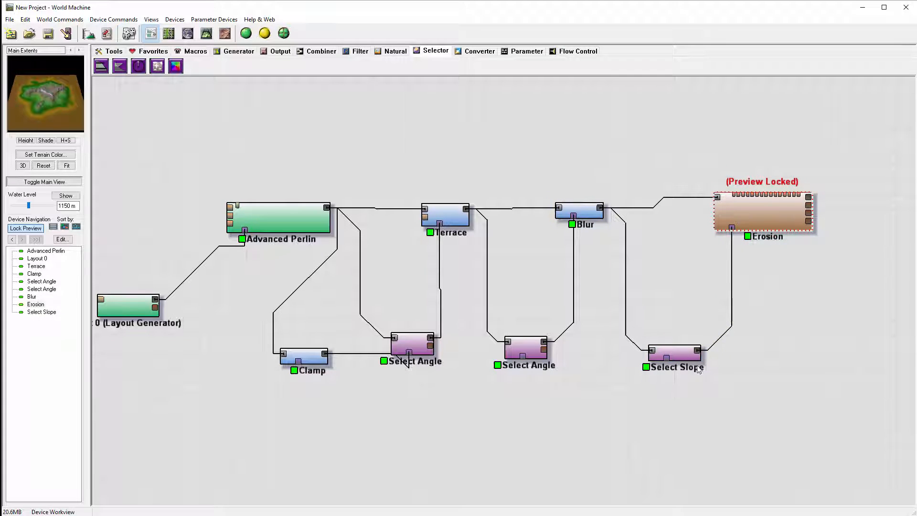
click(675, 354)
right_click(768, 205)
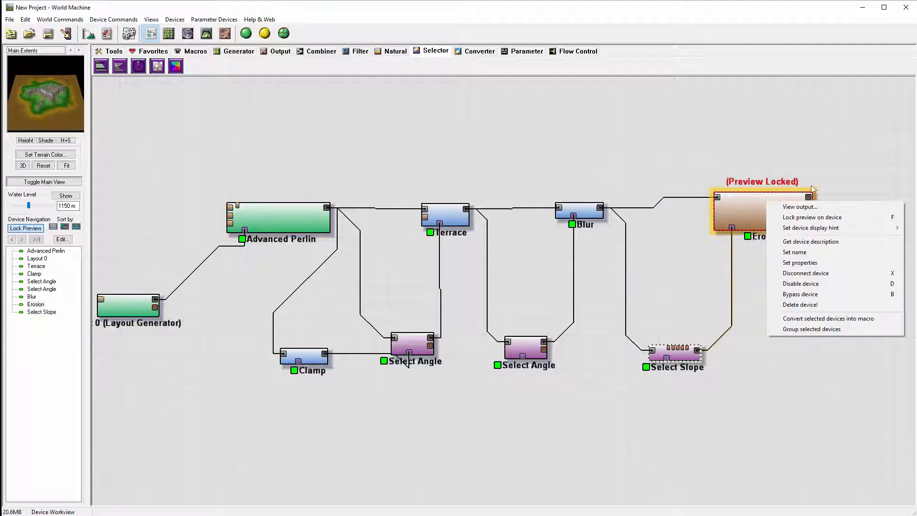
click(824, 205)
click(681, 352)
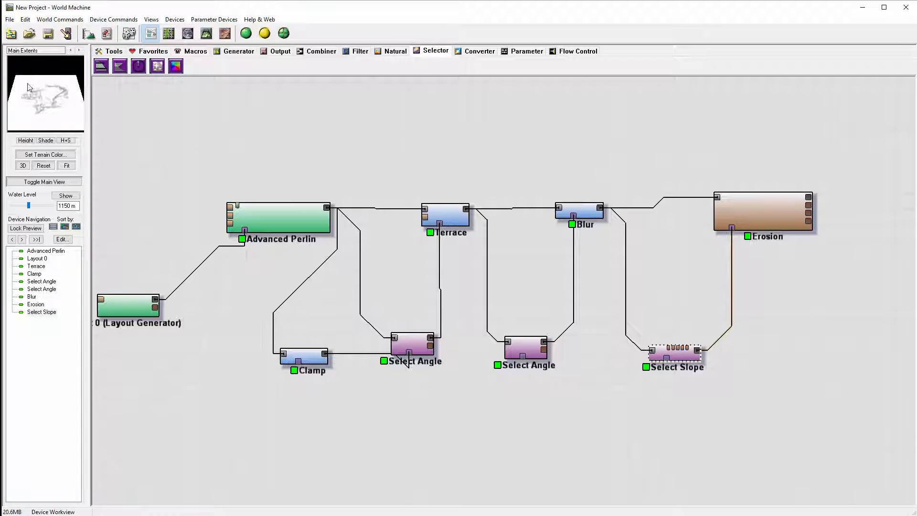
Add a Select Height device above Select Slope and connect Blur's output to its input
click(101, 65)
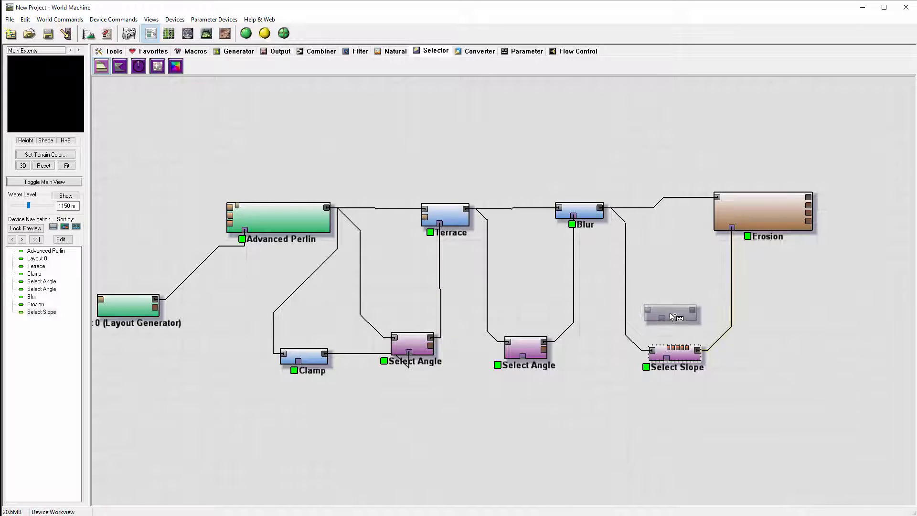
click(670, 314)
drag(601, 209, 648, 310)
click(670, 314)
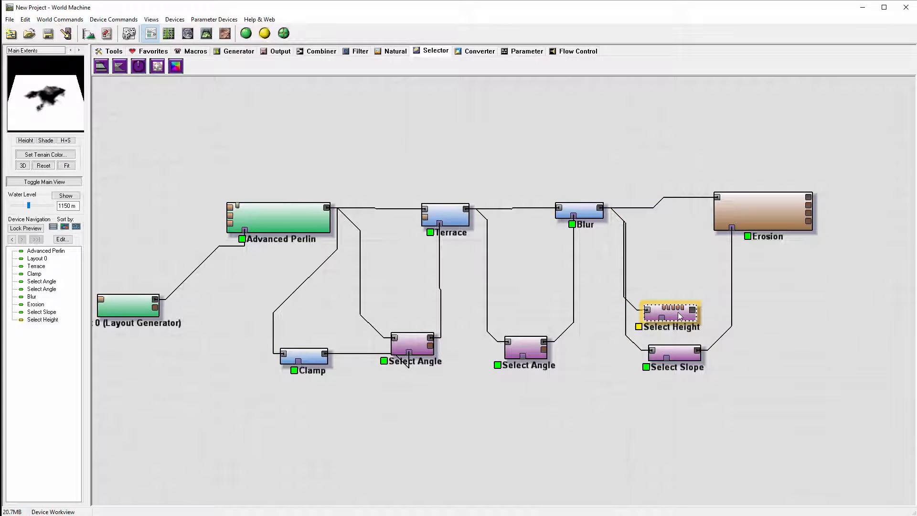
Set the Select Height device's maximum to 984.375 m and apply its settings
double_click(681, 316)
mouse_move(424, 257)
mouse_down()
mouse_move(422, 214)
mouse_move(417, 262)
mouse_up()
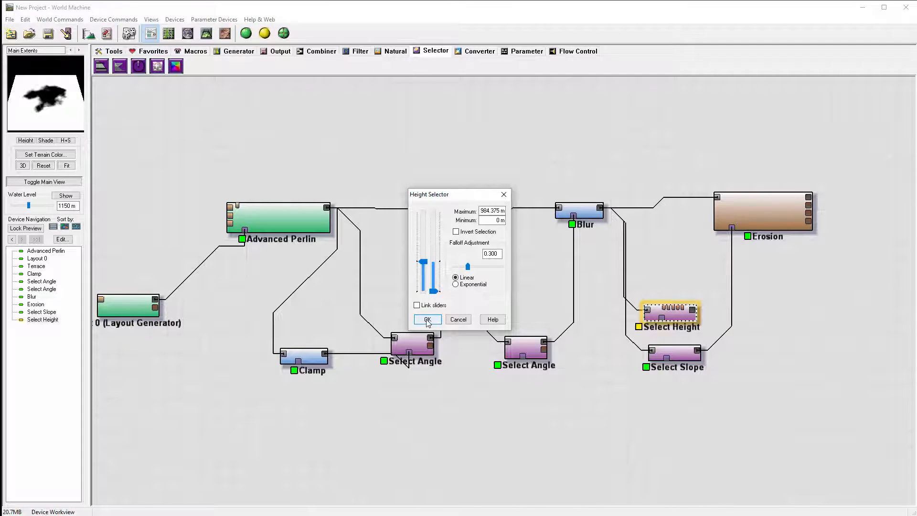
click(427, 320)
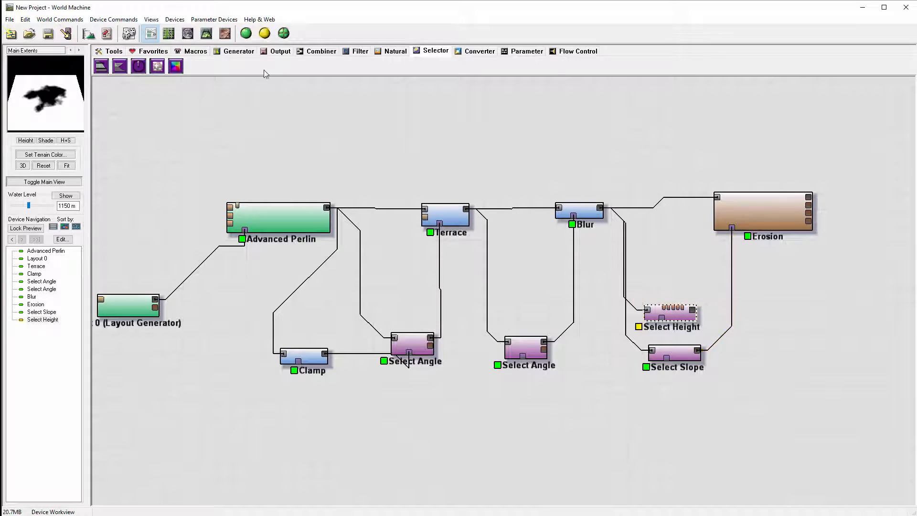
Add a Combiner device below Erosion and feed it the Select Height and Select Slope outputs
click(322, 51)
click(139, 66)
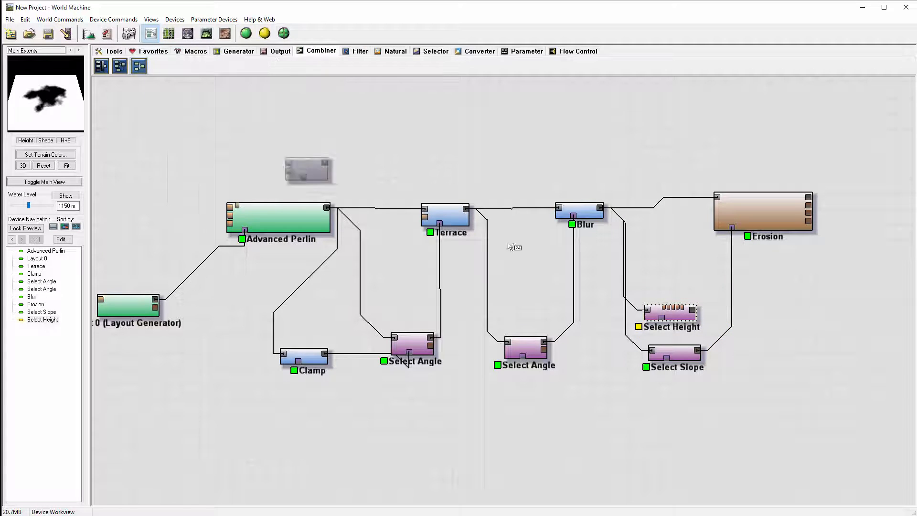
click(748, 309)
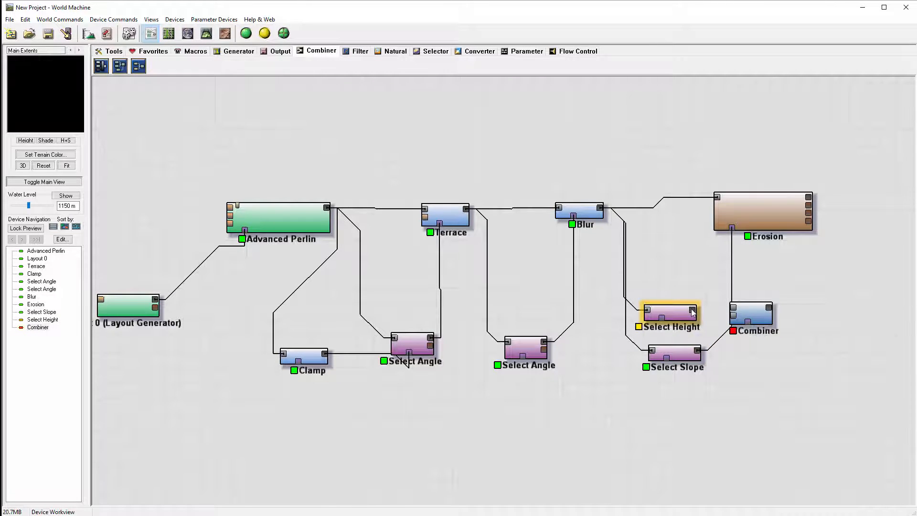
drag(692, 310, 733, 309)
drag(701, 352, 735, 317)
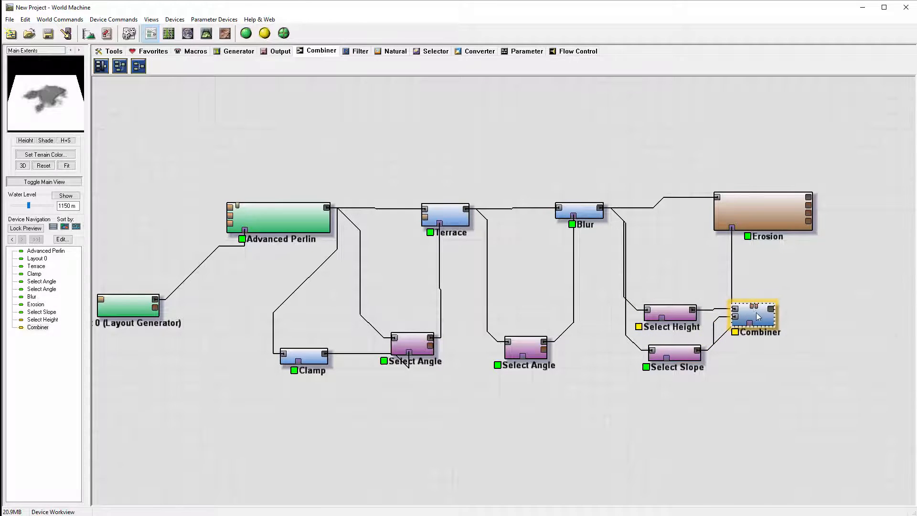
Try the Combiner's Add method at strength 0.64063 and its Subtract method at strength 1.00000
double_click(754, 314)
click(475, 265)
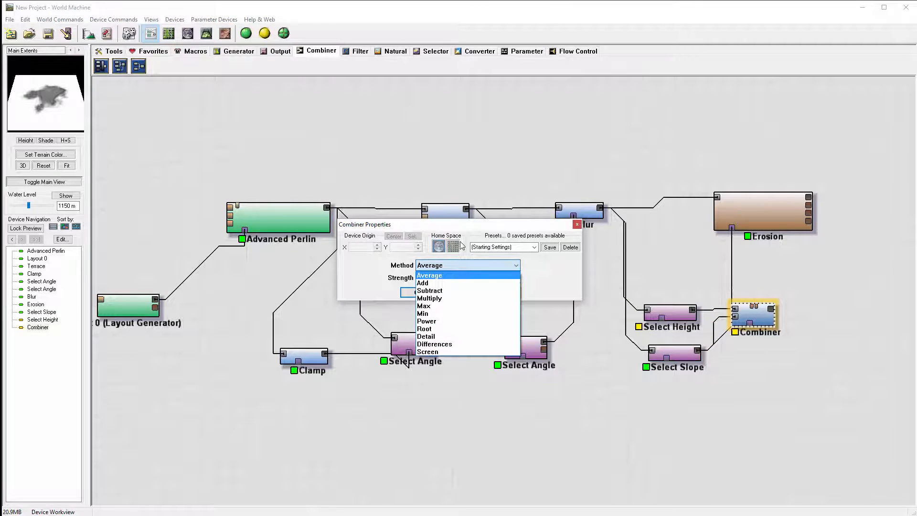
click(463, 279)
mouse_move(453, 278)
mouse_down()
mouse_move(535, 278)
mouse_move(415, 279)
mouse_move(612, 286)
mouse_move(353, 280)
mouse_move(461, 278)
mouse_up()
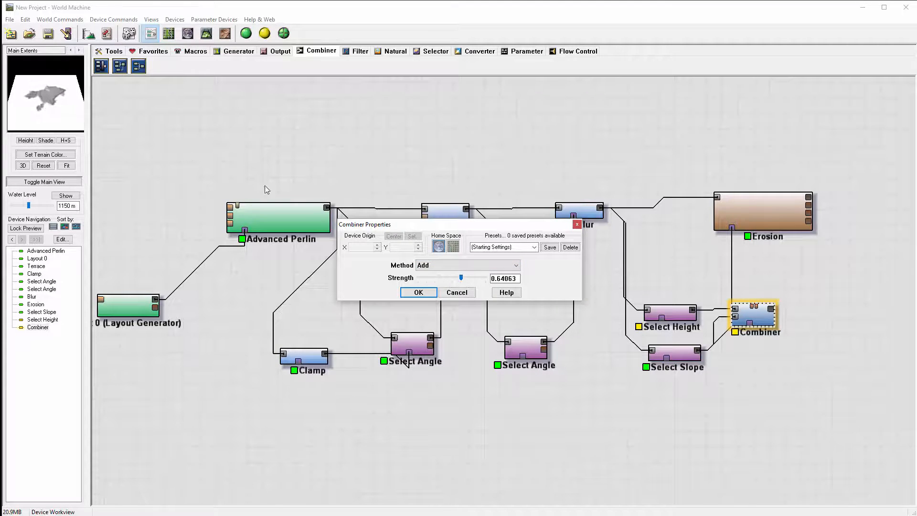
click(475, 266)
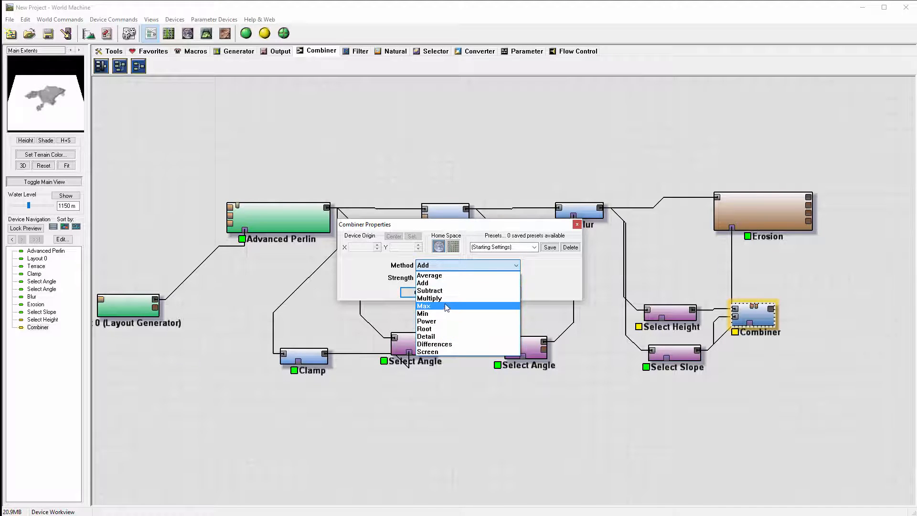
click(458, 290)
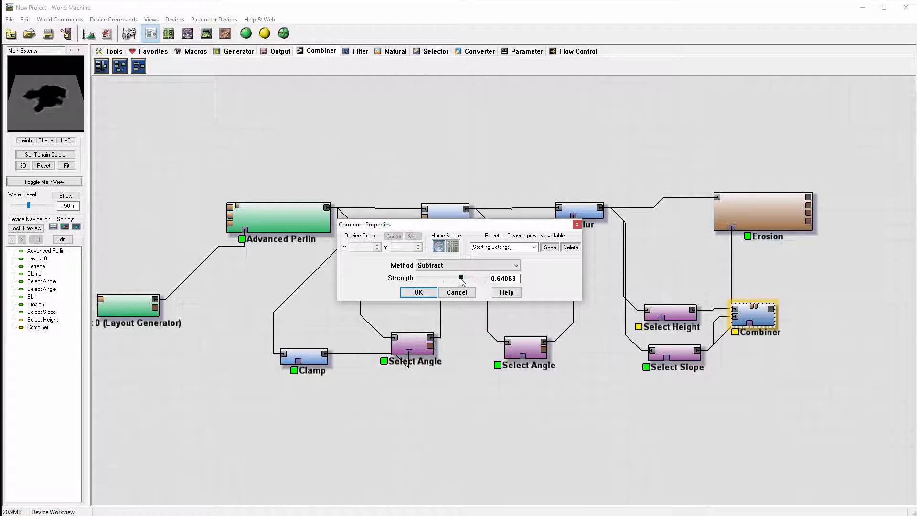
drag(462, 282, 487, 291)
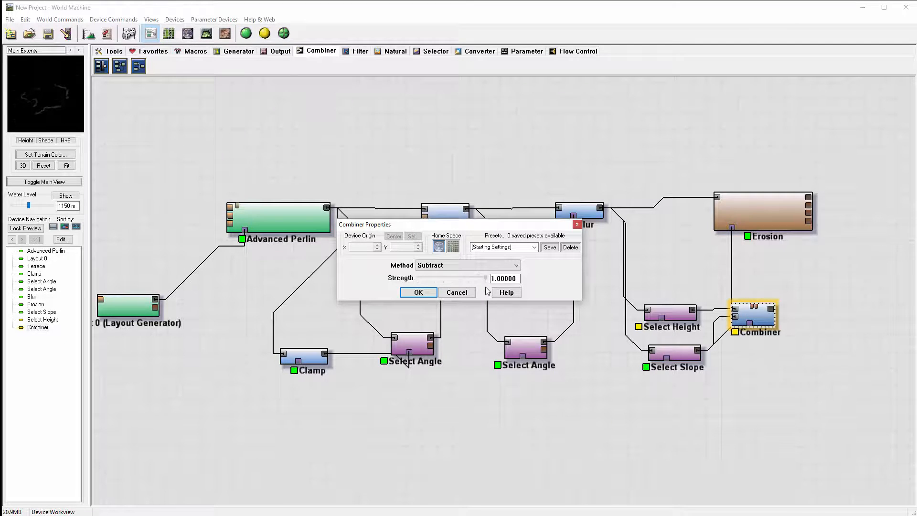
Set the Combiner's method to Min, raise its strength and apply the settings
click(470, 266)
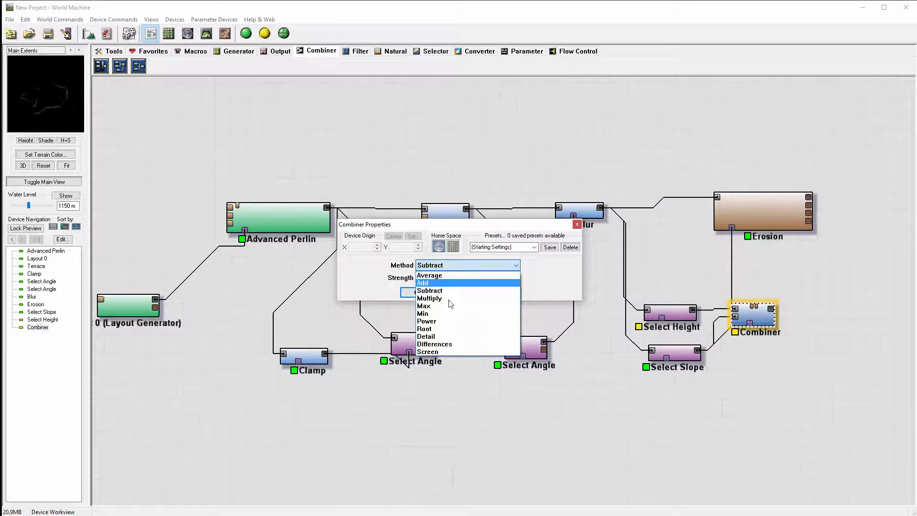
click(449, 315)
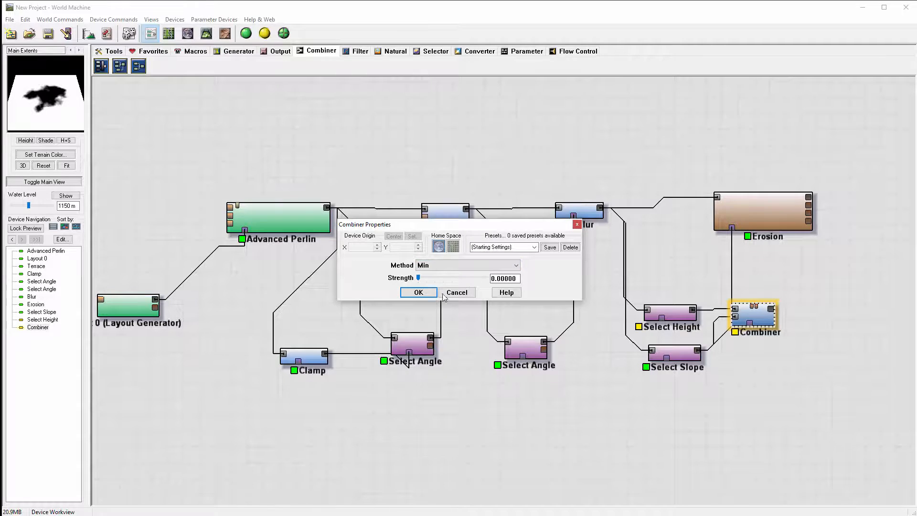
drag(418, 278, 465, 278)
click(419, 293)
Connect the Combiner's output to Erosion's mask input and show the Erosion device's terrain in 3D
drag(770, 306, 734, 229)
click(763, 220)
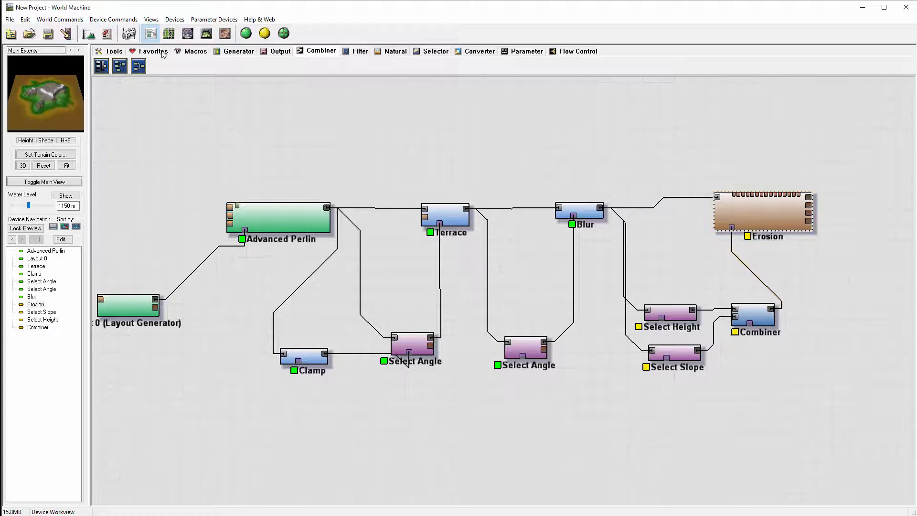
click(206, 33)
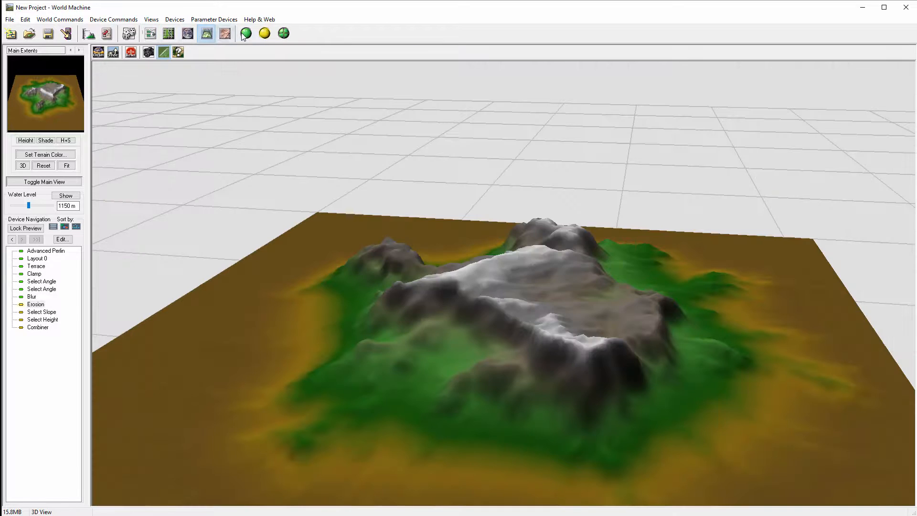
Examine the effect of the combined height and slope mask on the island's cliffs and plateau from several angles
drag(655, 254, 445, 364)
drag(510, 326, 515, 289)
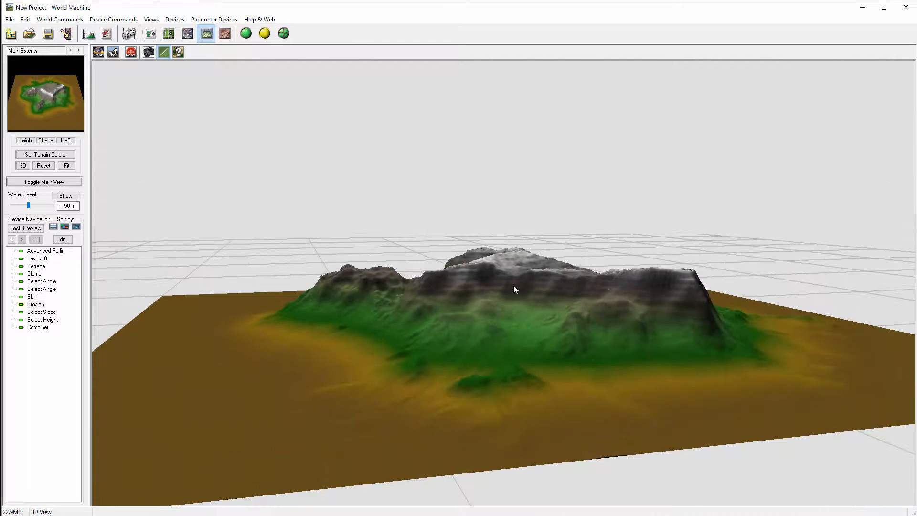
drag(620, 341, 685, 393)
drag(754, 308, 657, 225)
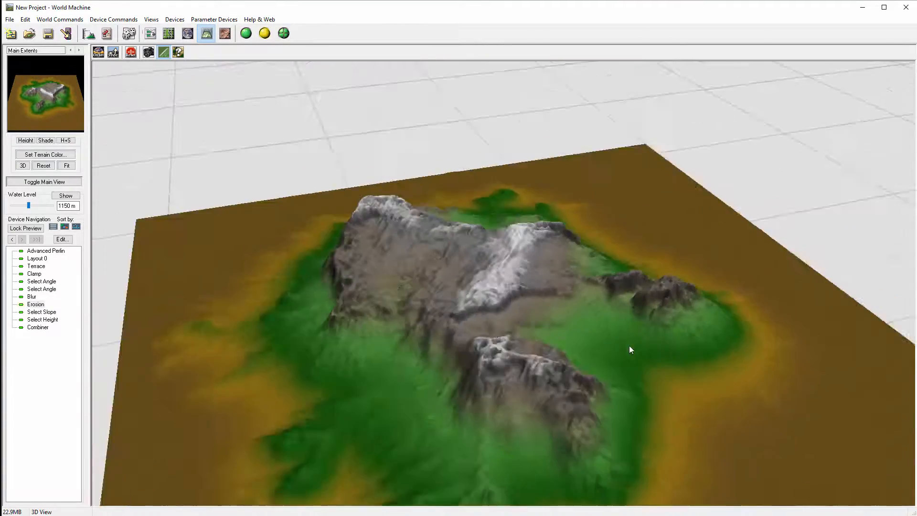
drag(629, 350, 426, 214)
drag(368, 334, 574, 363)
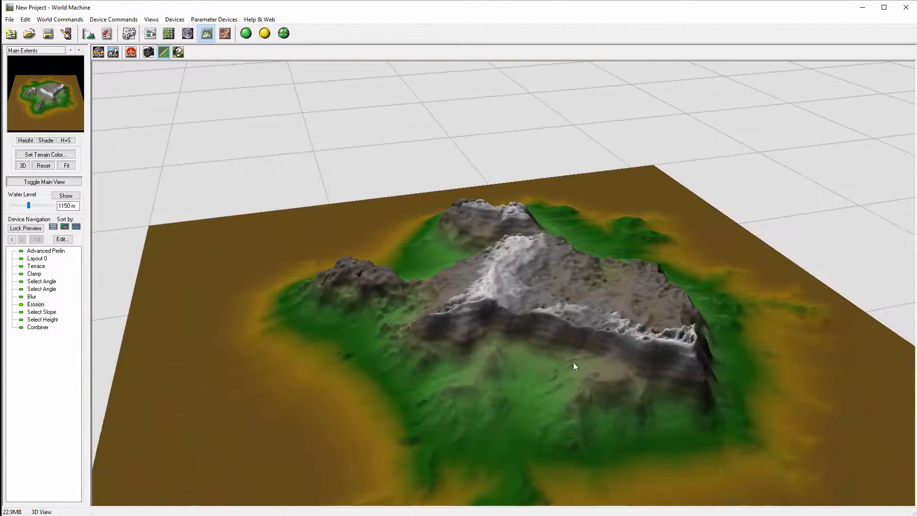
drag(686, 339, 442, 303)
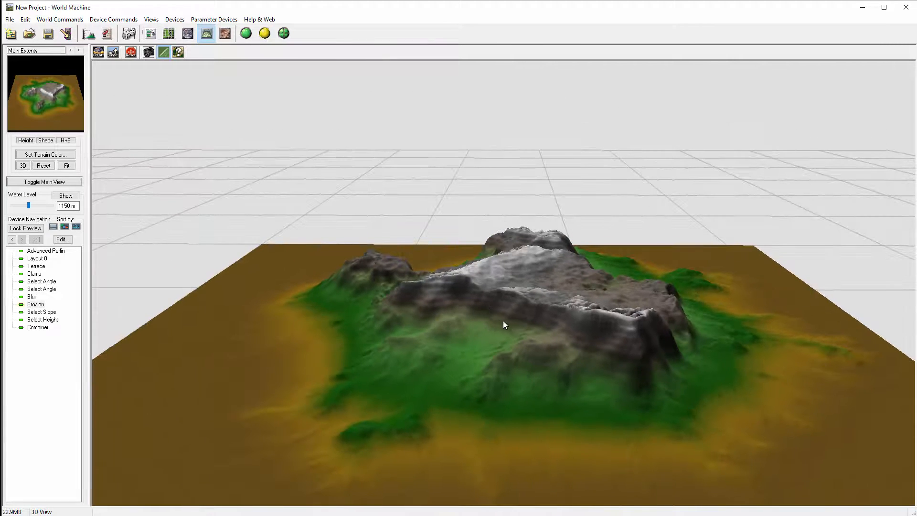
drag(504, 324, 716, 349)
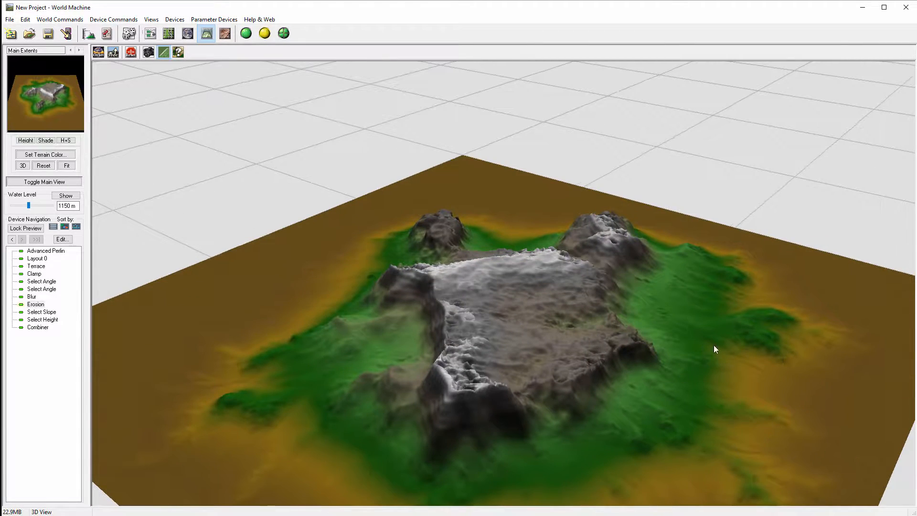
drag(687, 313, 560, 232)
Return to the device network and line up the Erosion device's input with Blur's output
click(150, 33)
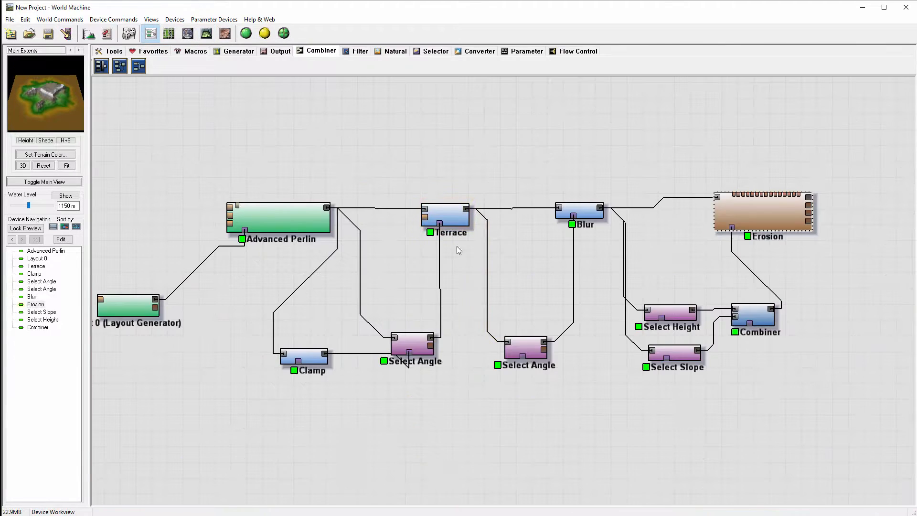
right_drag(508, 265, 565, 254)
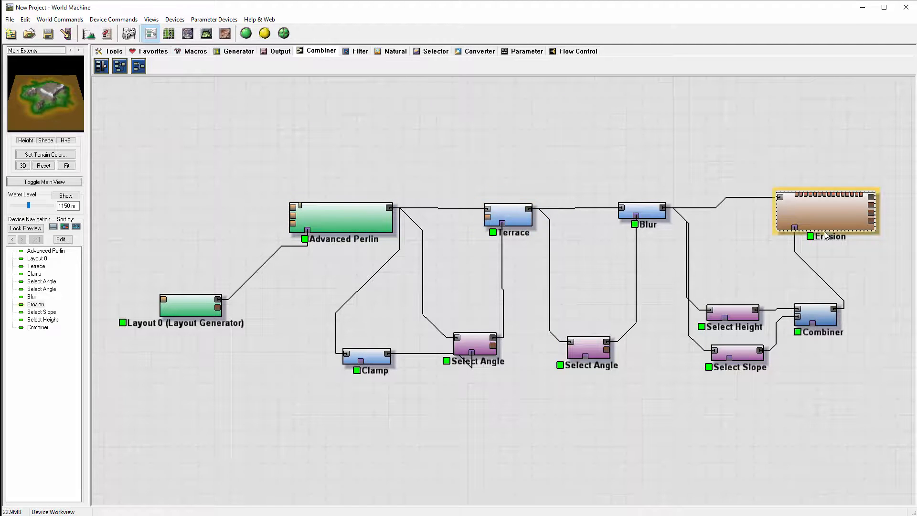
drag(817, 228, 824, 239)
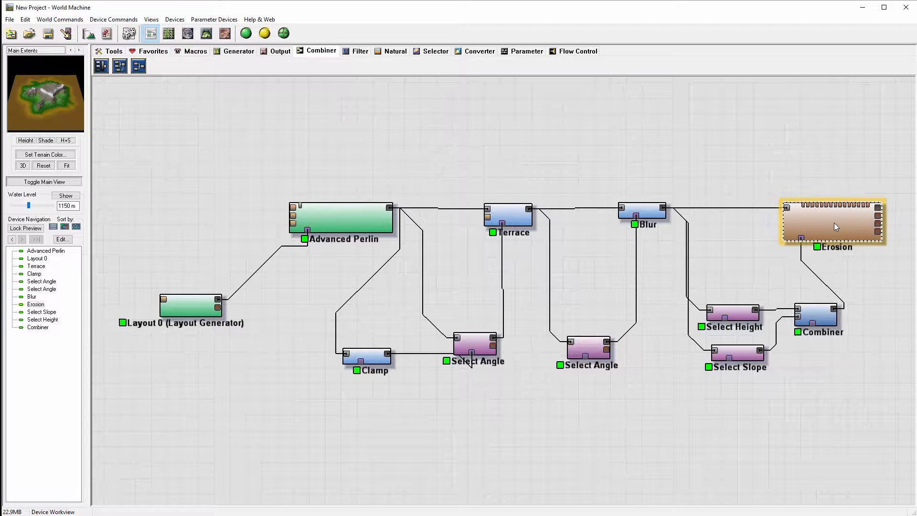